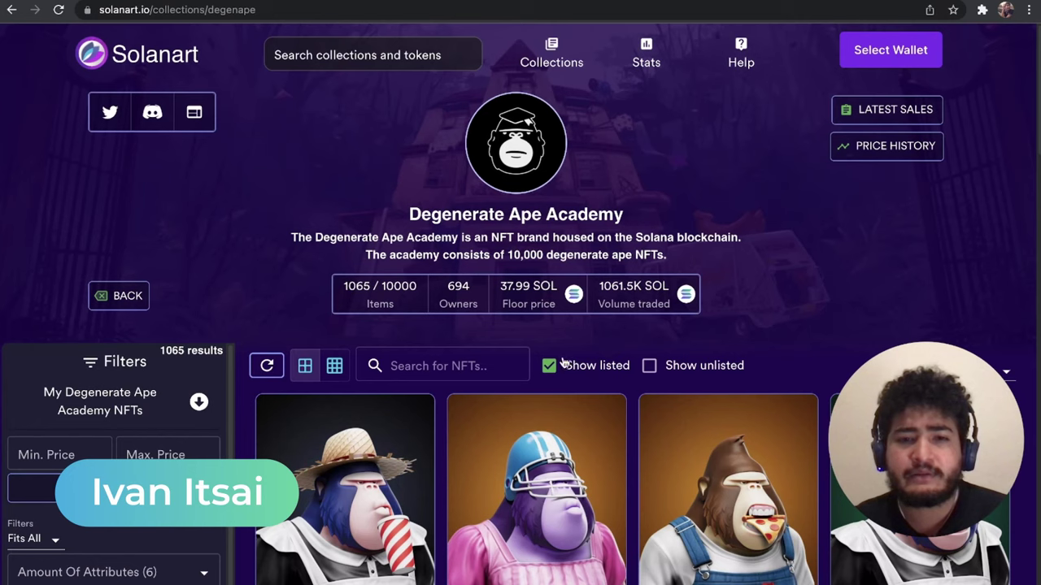
- Scroll through the ape collection listings in Solanart
scroll(465, 413, "down", 1)
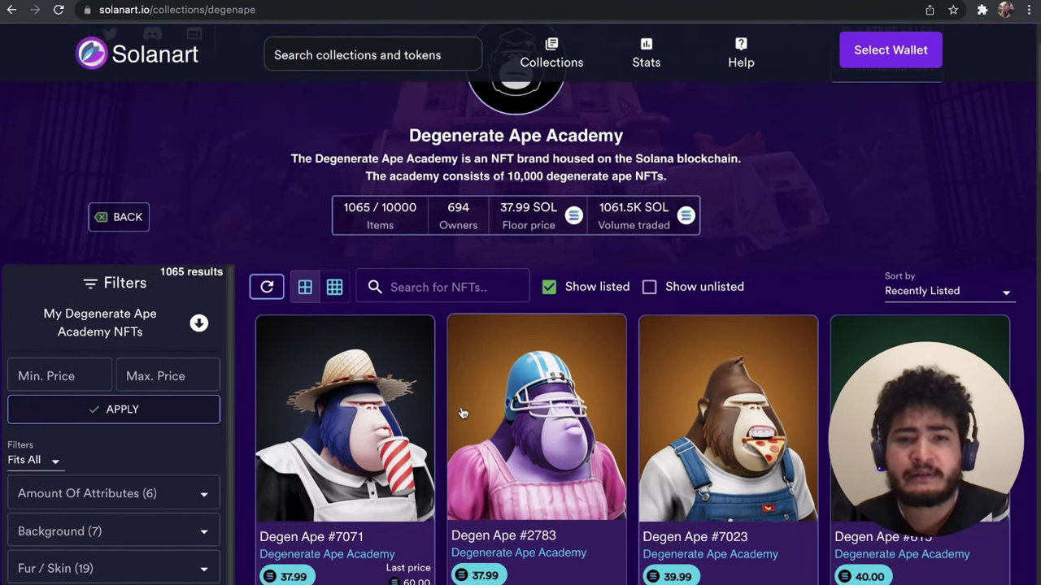
scroll(452, 415, "down", 1)
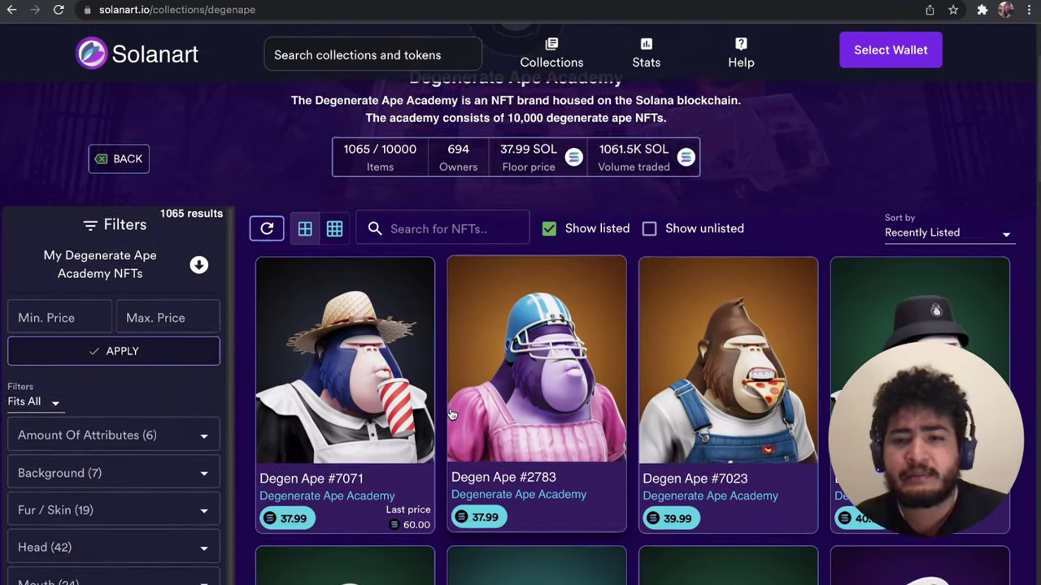
scroll(438, 413, "down", 3)
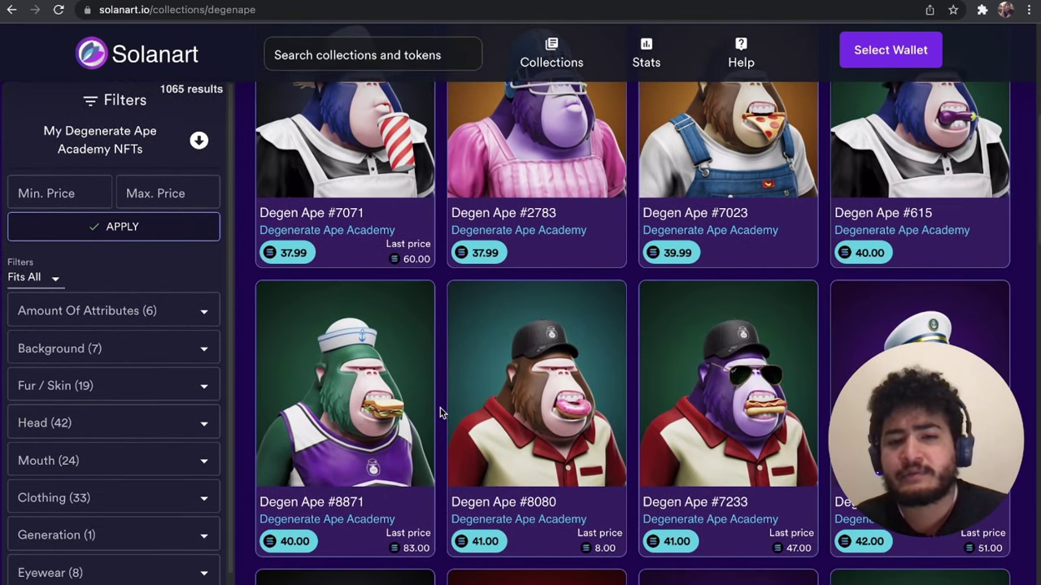
scroll(439, 413, "down", 3)
scroll(439, 414, "down", 3)
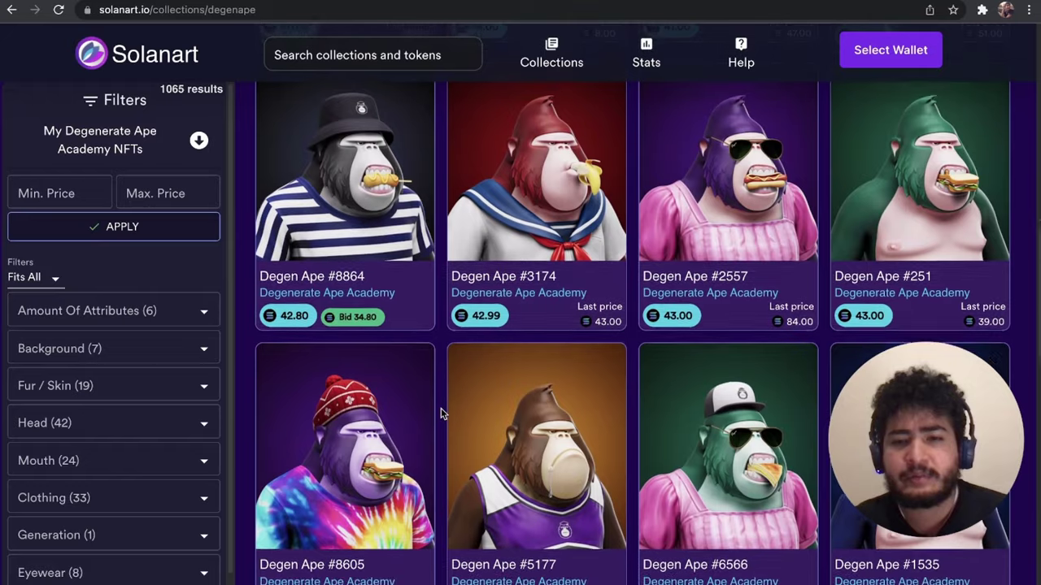
scroll(440, 414, "down", 3)
scroll(440, 414, "down", 1)
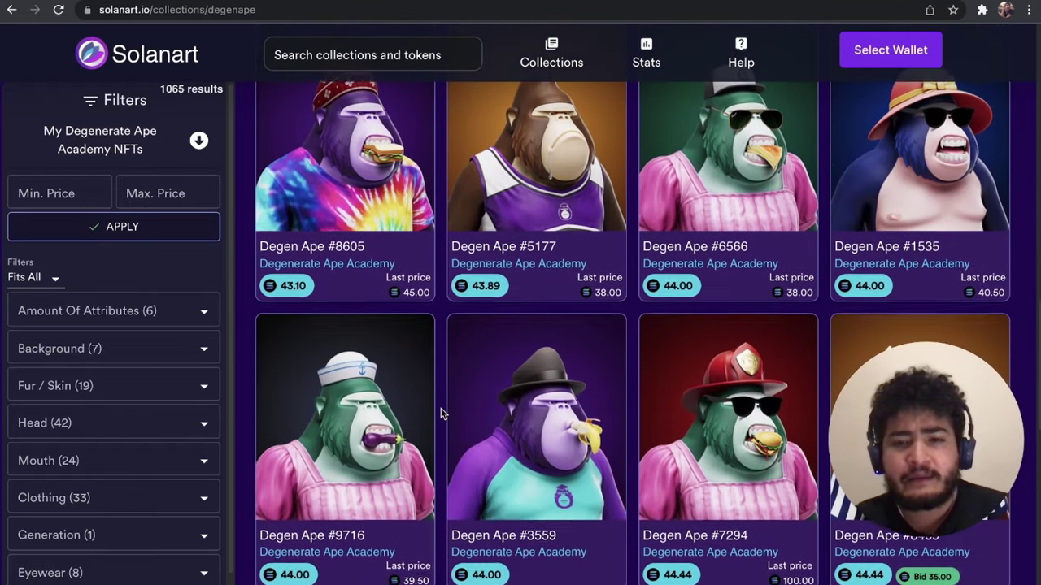
scroll(440, 414, "down", 3)
scroll(440, 414, "down", 1)
scroll(440, 414, "down", 2)
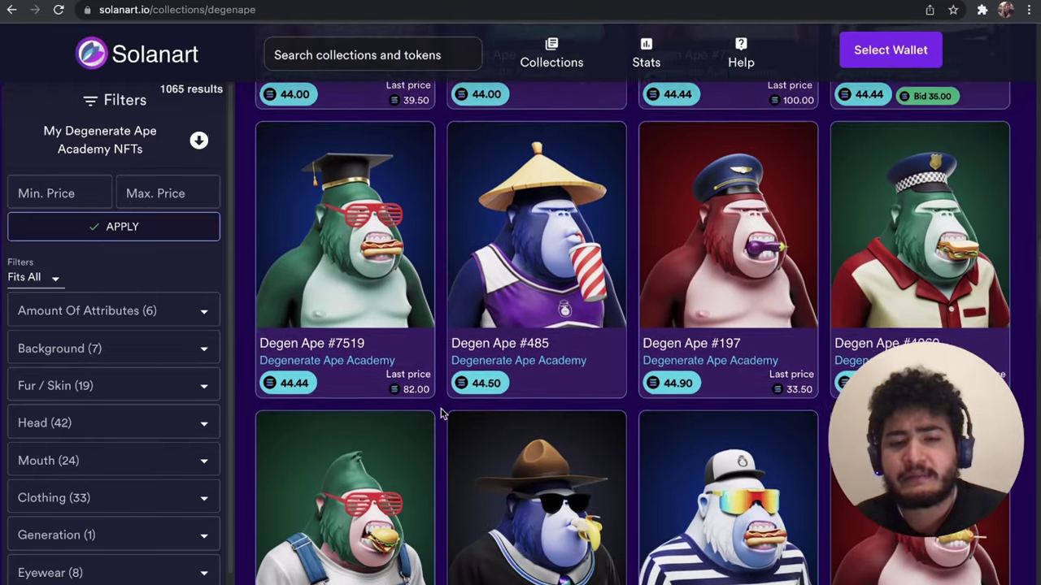
scroll(440, 414, "down", 3)
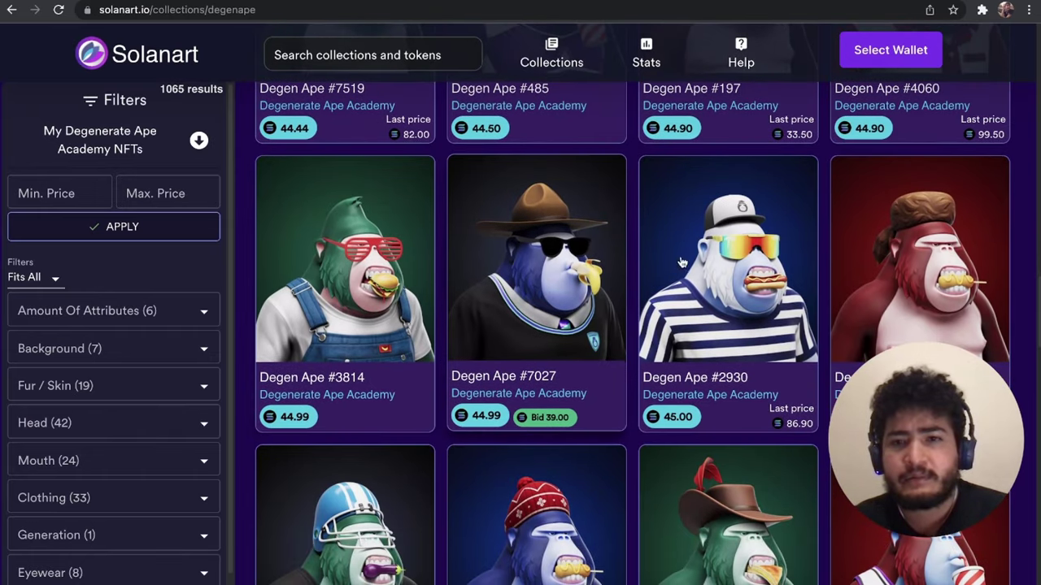
scroll(917, 257, "down", 2)
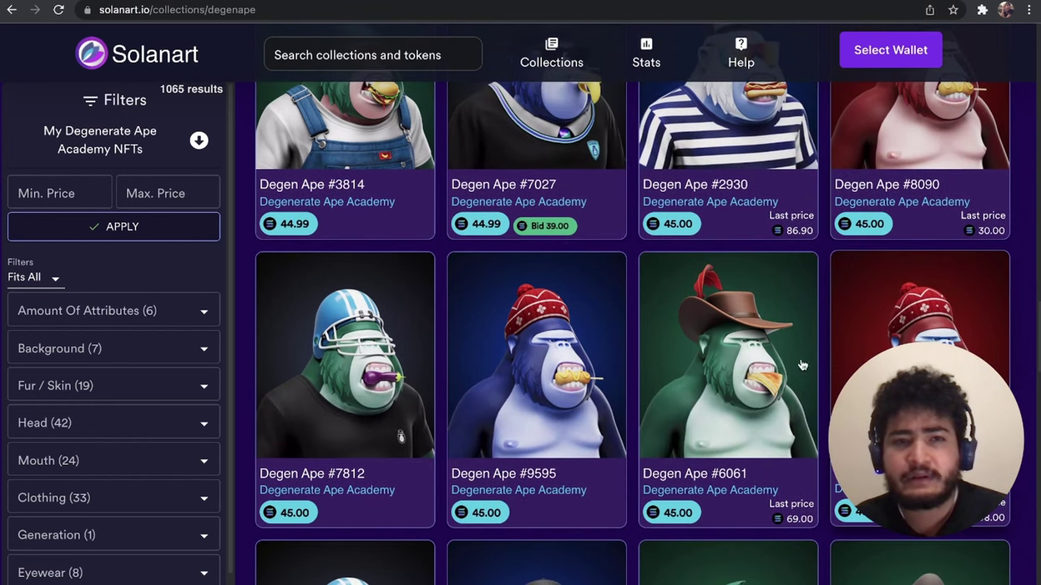
scroll(342, 387, "down", 3)
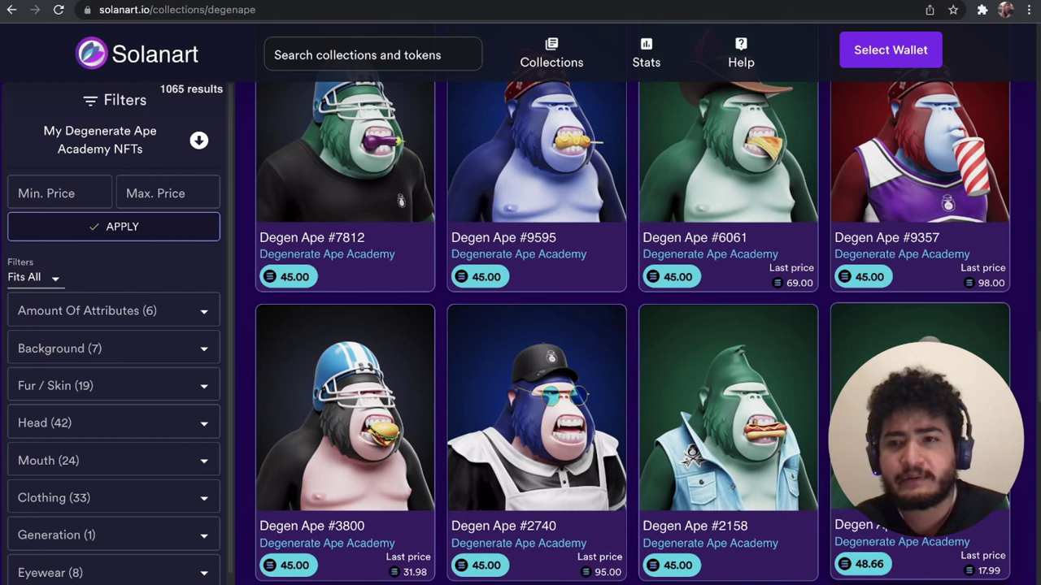
scroll(508, 419, "up", 1)
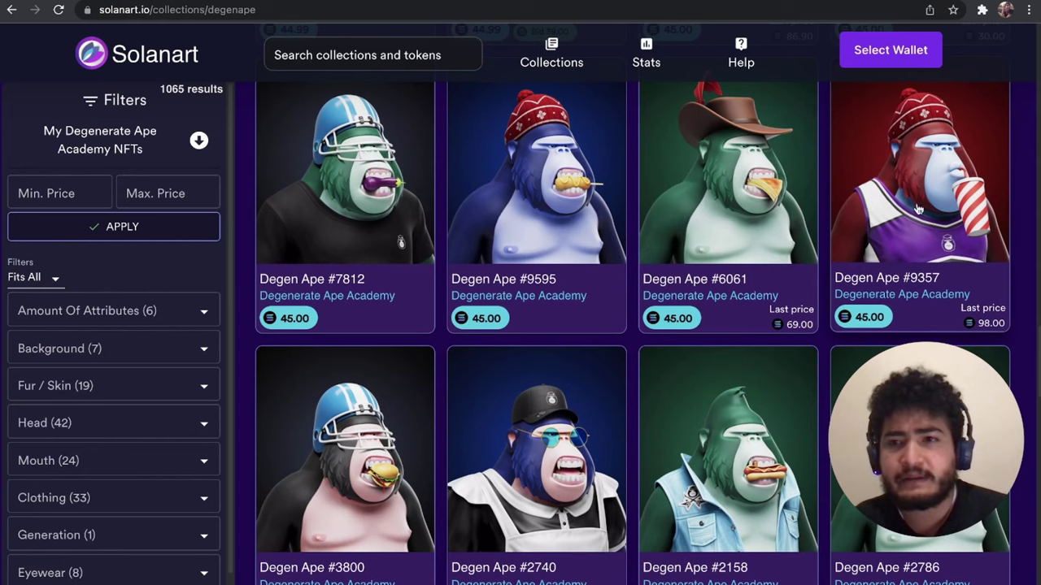
scroll(805, 268, "up", 3)
scroll(690, 329, "up", 2)
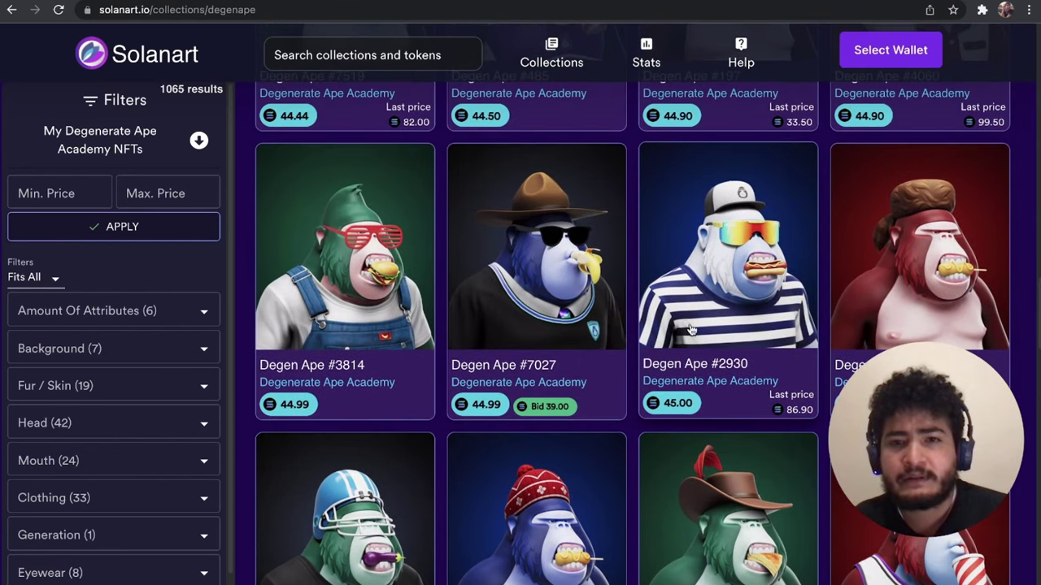
scroll(552, 302, "up", 4)
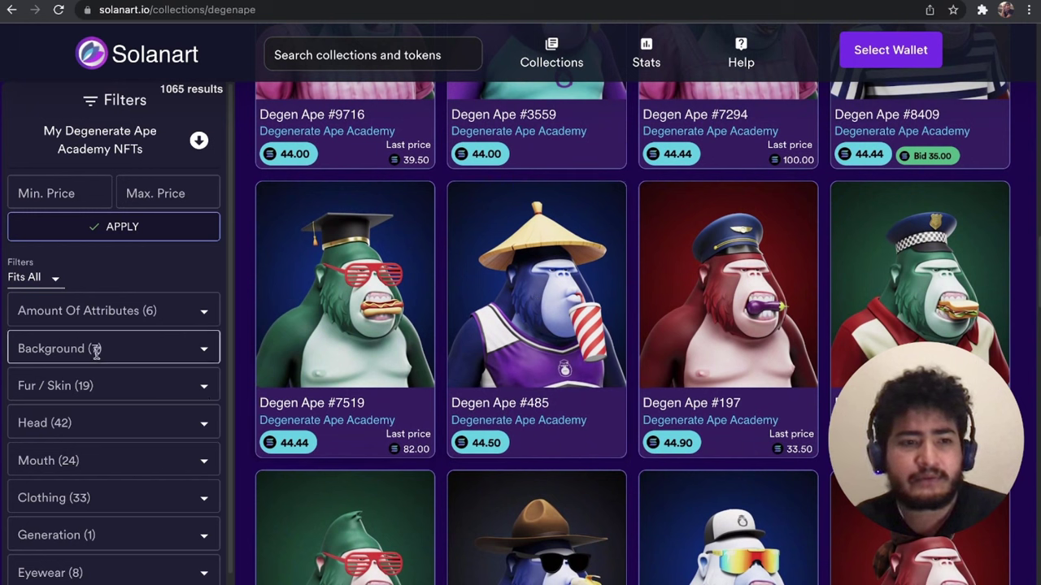
scroll(150, 370, "down", 1)
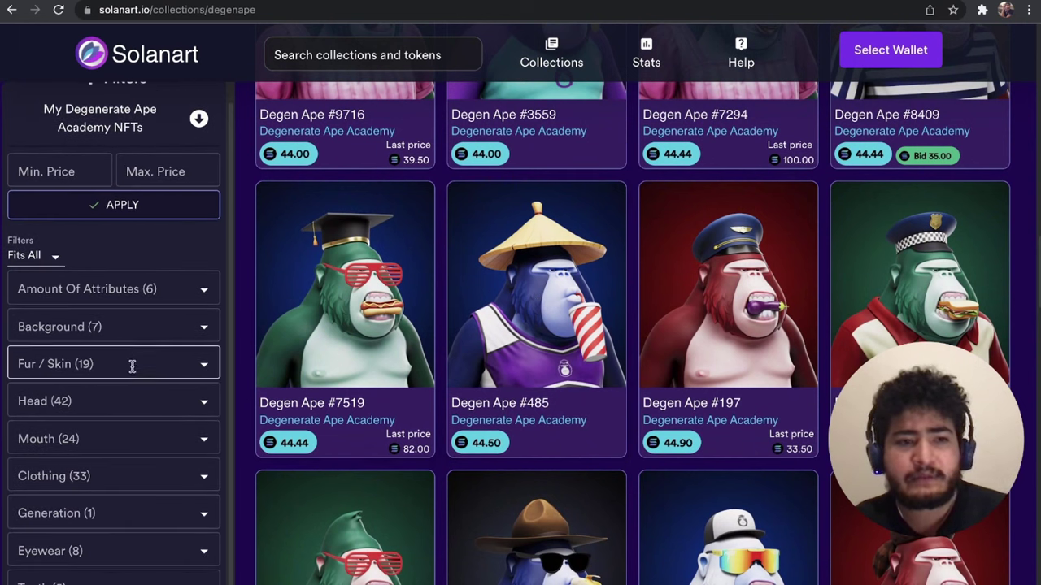
- Glance at the Head trait options without choosing one, then keep browsing the collection
left_click(97, 404)
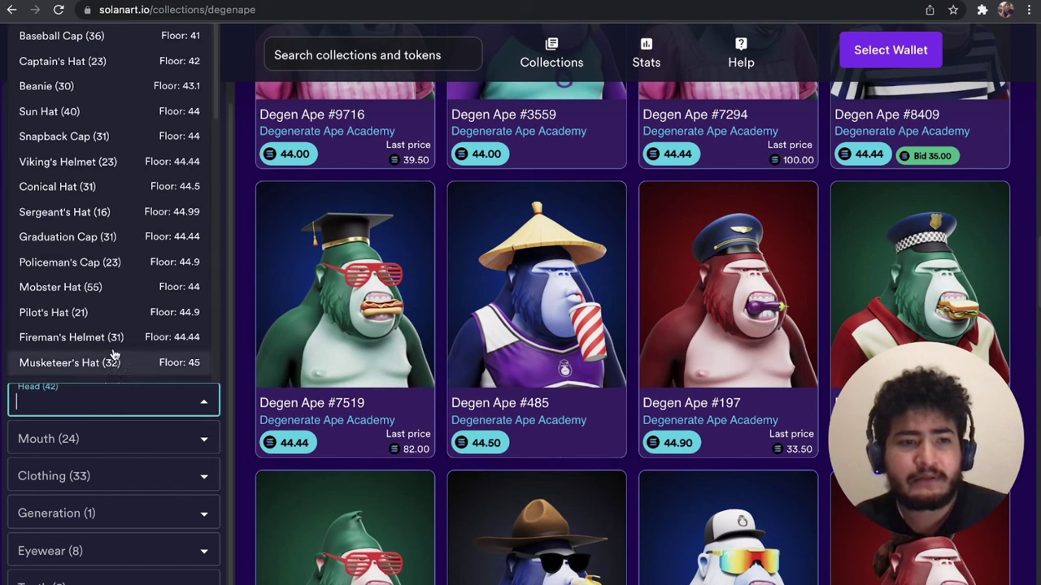
key("Escape")
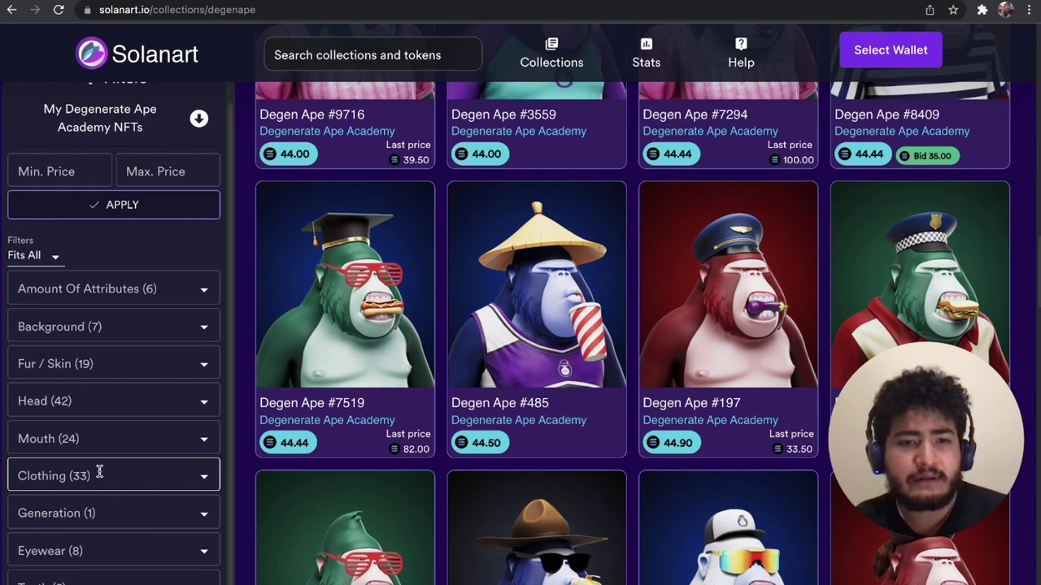
scroll(90, 476, "down", 2)
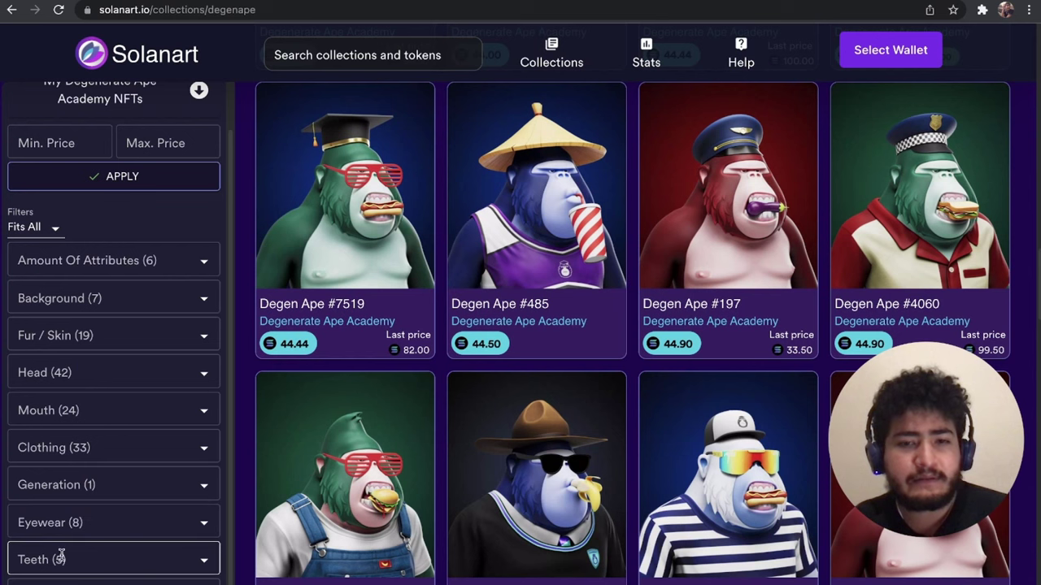
scroll(111, 398, "up", 1)
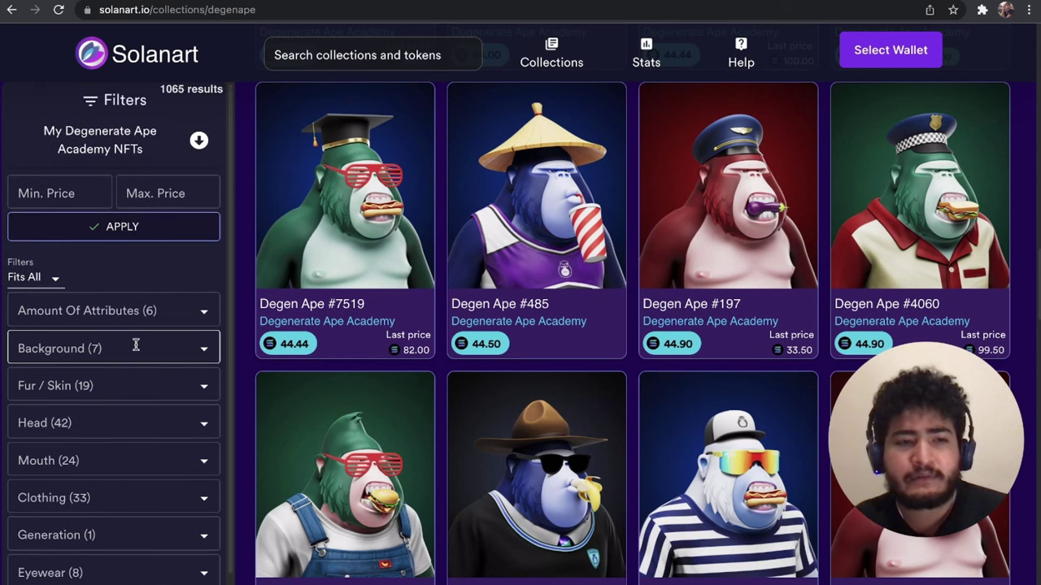
scroll(478, 348, "down", 1)
scroll(455, 349, "down", 1)
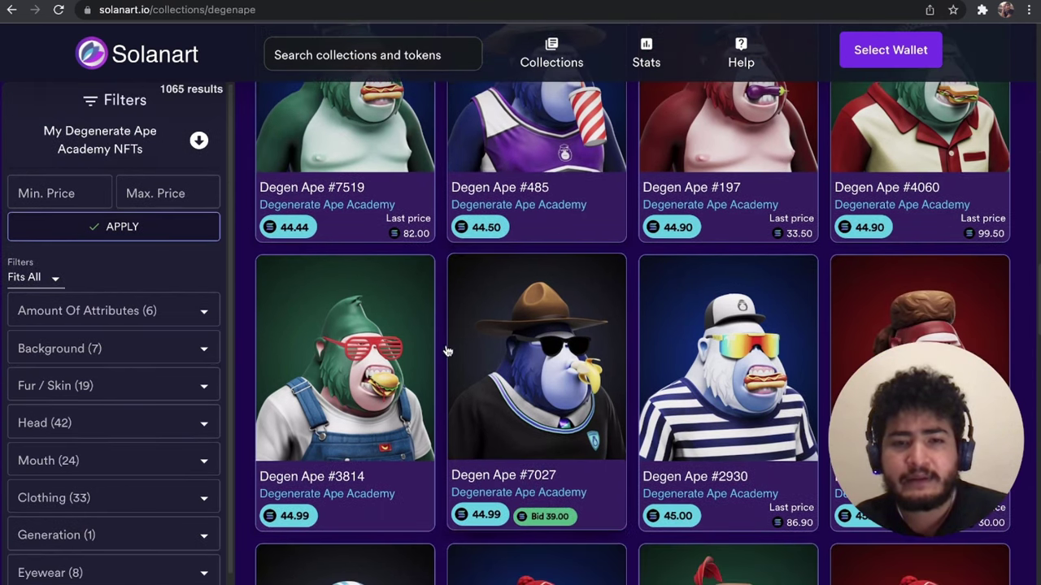
scroll(443, 350, "down", 4)
scroll(439, 351, "down", 3)
scroll(438, 350, "down", 1)
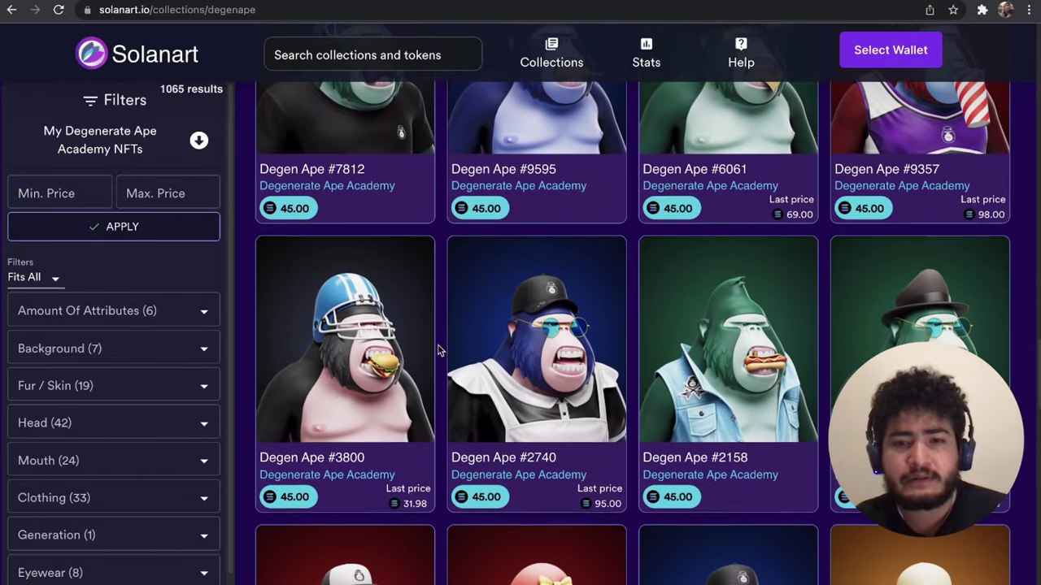
scroll(437, 349, "down", 4)
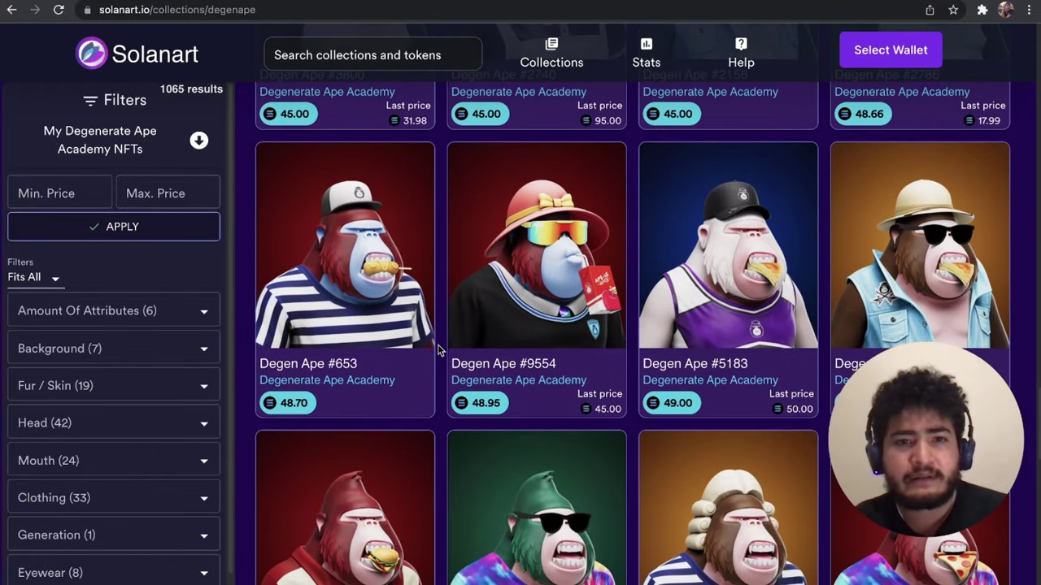
scroll(437, 350, "down", 2)
scroll(438, 350, "down", 4)
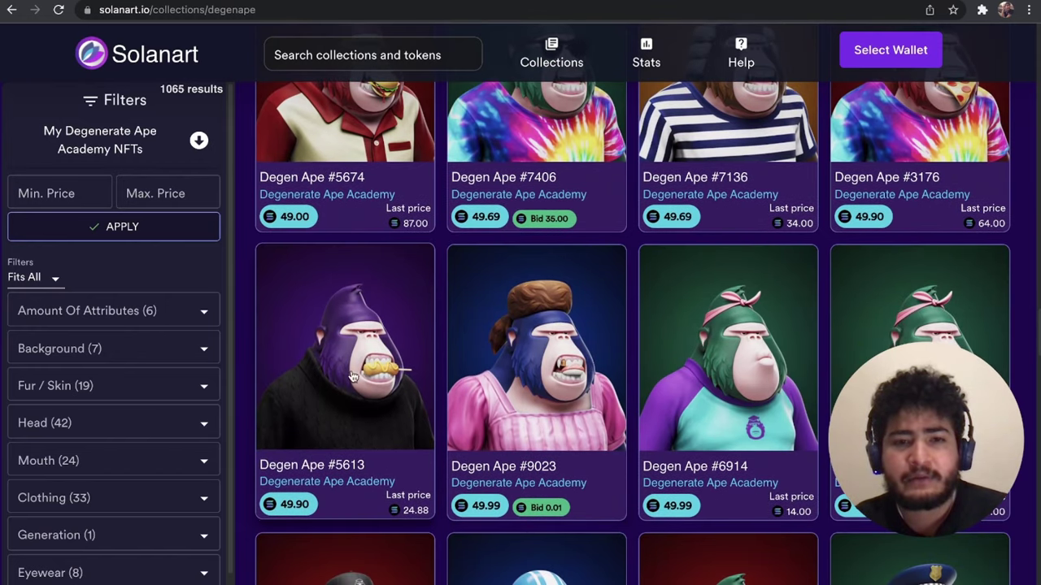
scroll(731, 228, "up", 1)
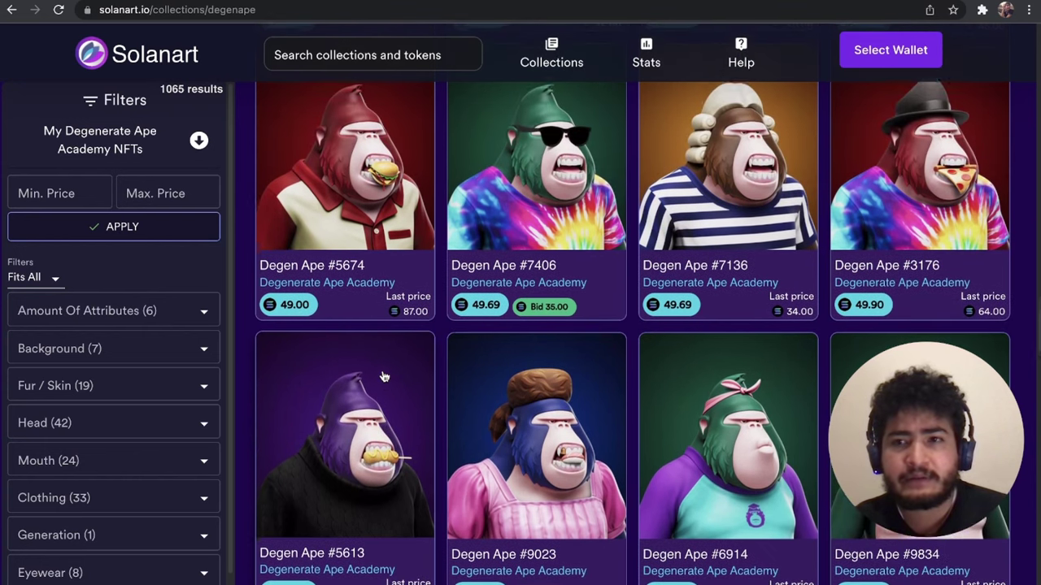
scroll(764, 219, "up", 2)
scroll(715, 268, "up", 4)
scroll(667, 325, "up", 2)
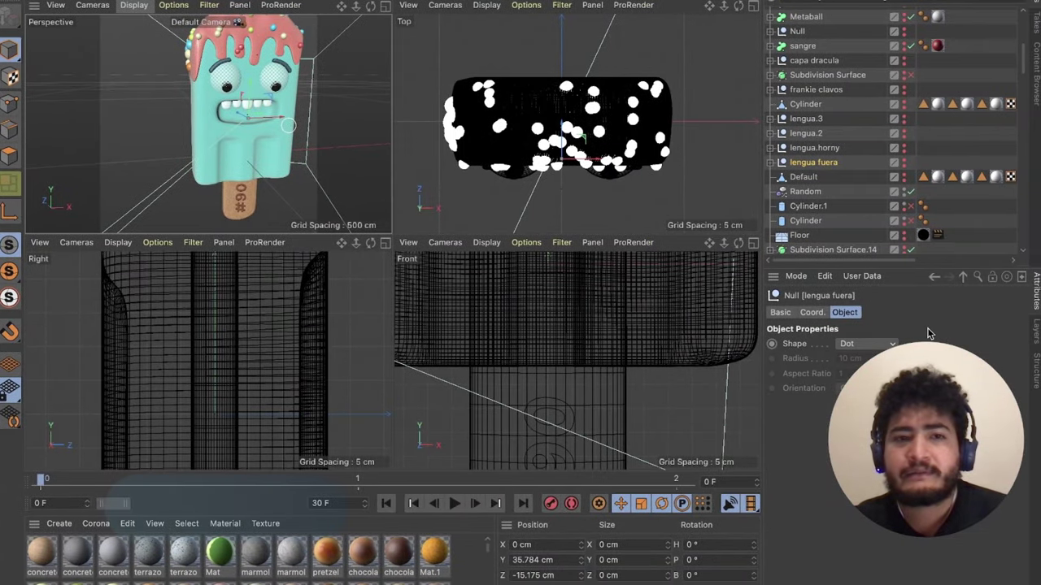
- Maximize the Perspective viewport and orbit around popsicle #90 from its left side back to front
left_click(387, 7)
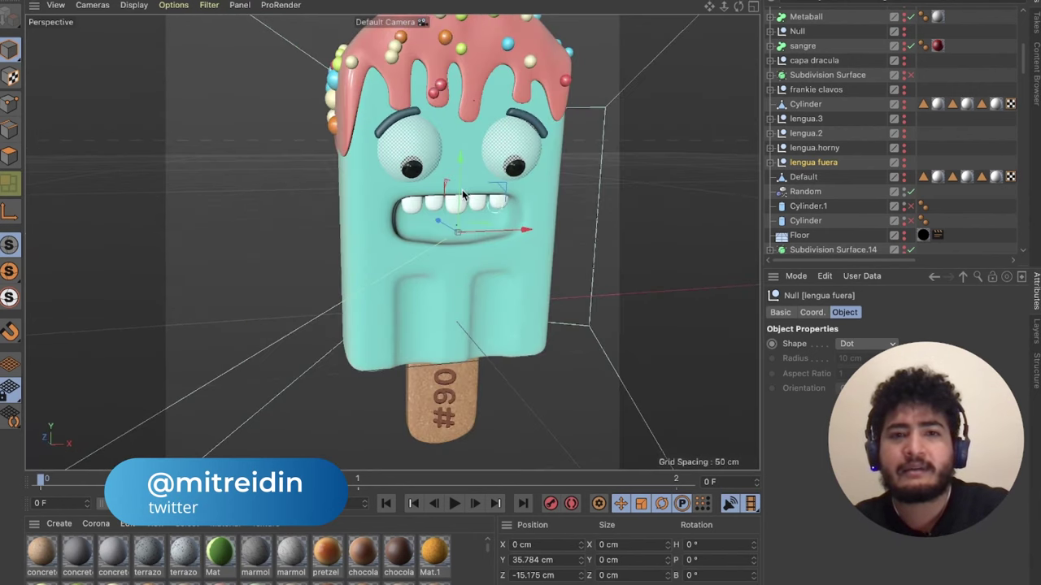
left_click_drag(462, 195, 548, 214, "alt")
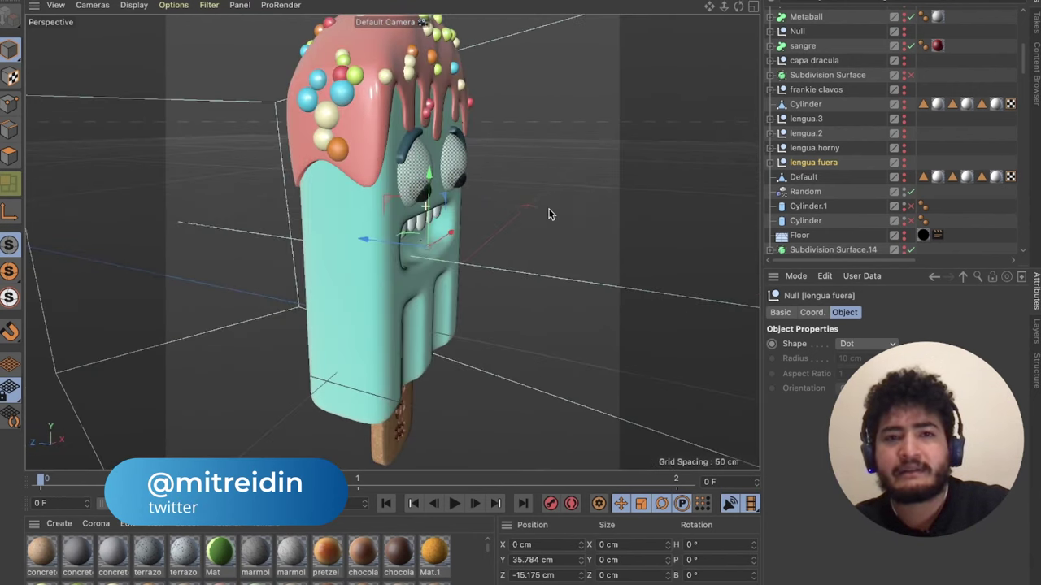
left_click_drag(549, 214, 390, 201, "alt")
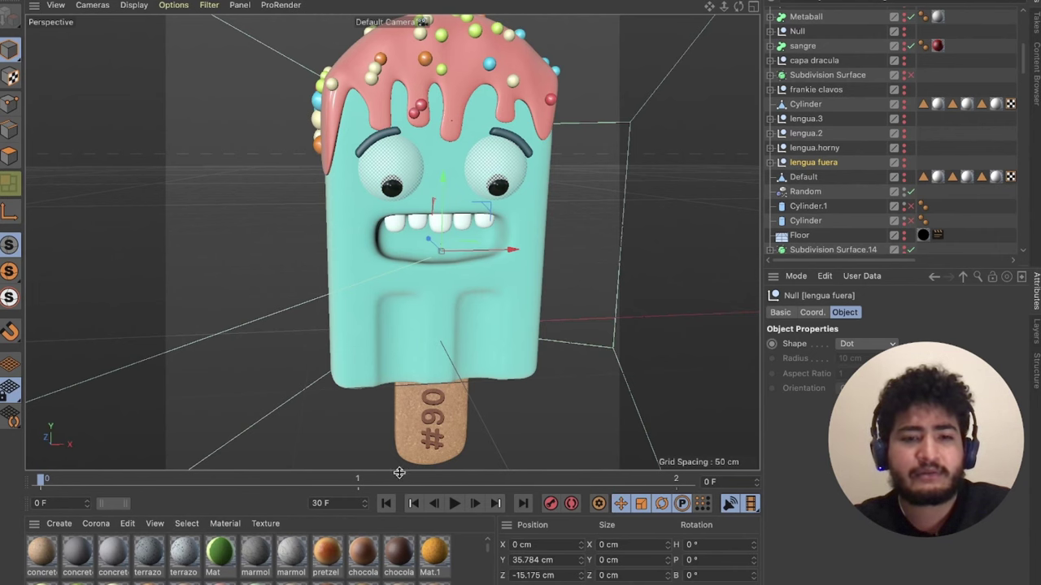
- Enlarge the material manager, find the lilac yogurt material and drop it onto the popsicle body
left_click_drag(400, 471, 399, 384)
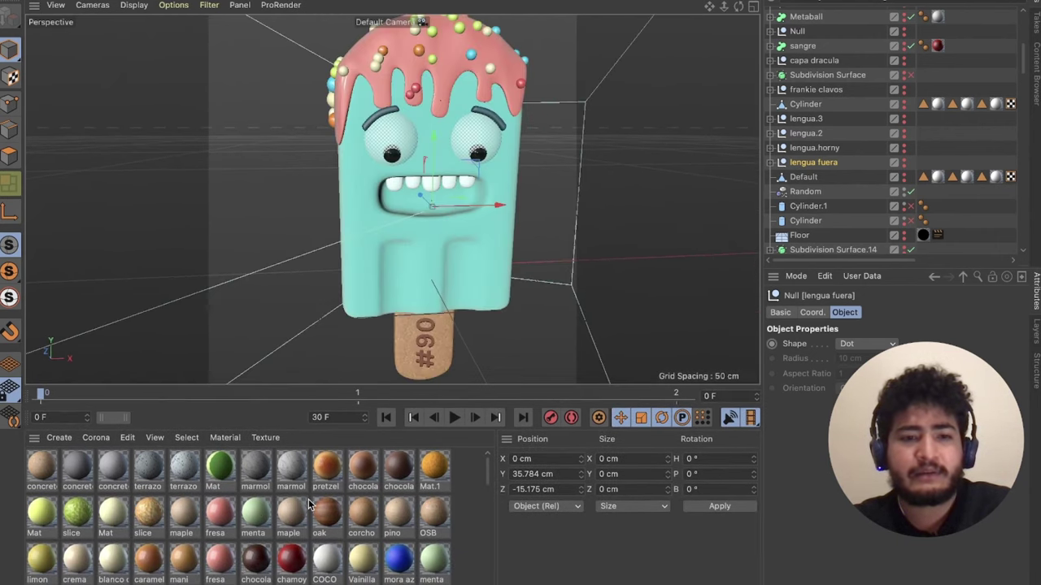
scroll(309, 504, "down", 1)
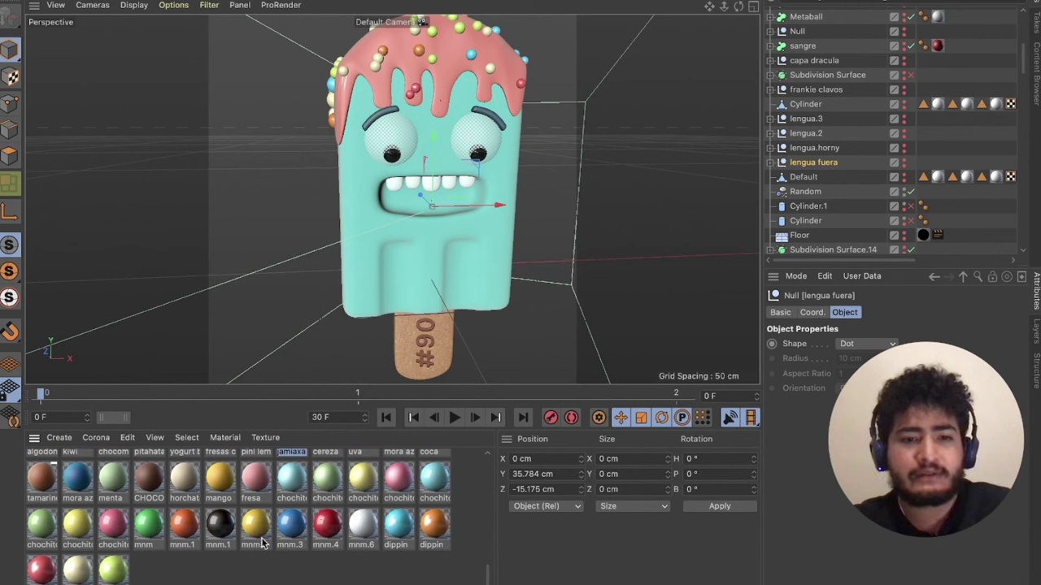
scroll(252, 540, "up", 1)
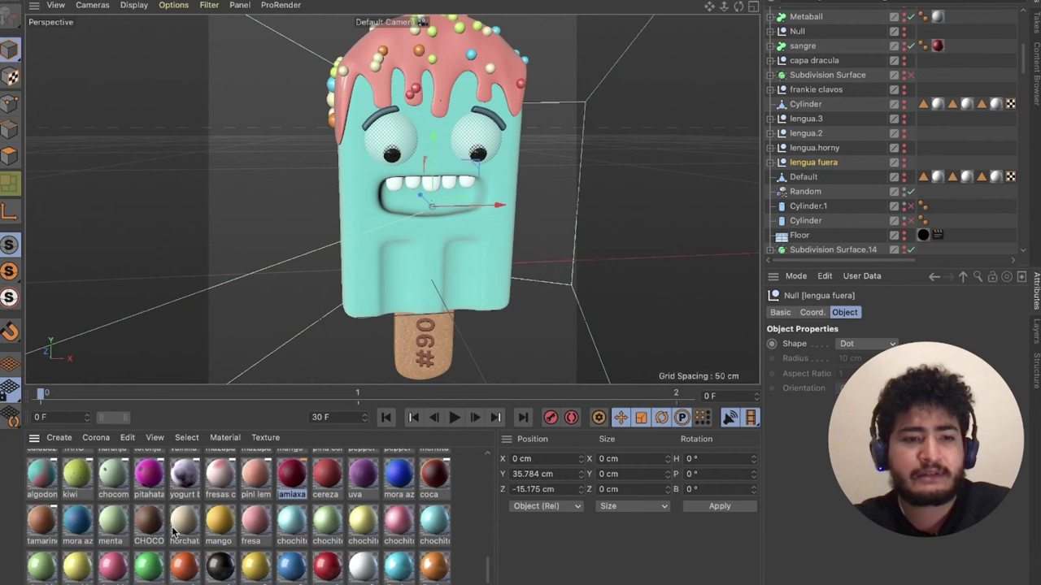
scroll(174, 531, "up", 2)
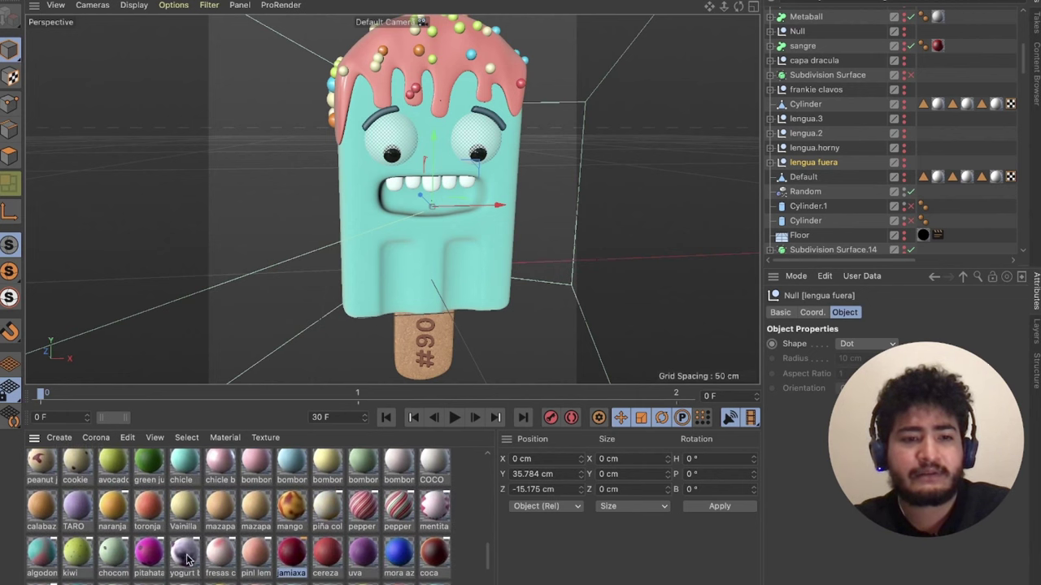
left_click_drag(187, 560, 431, 239)
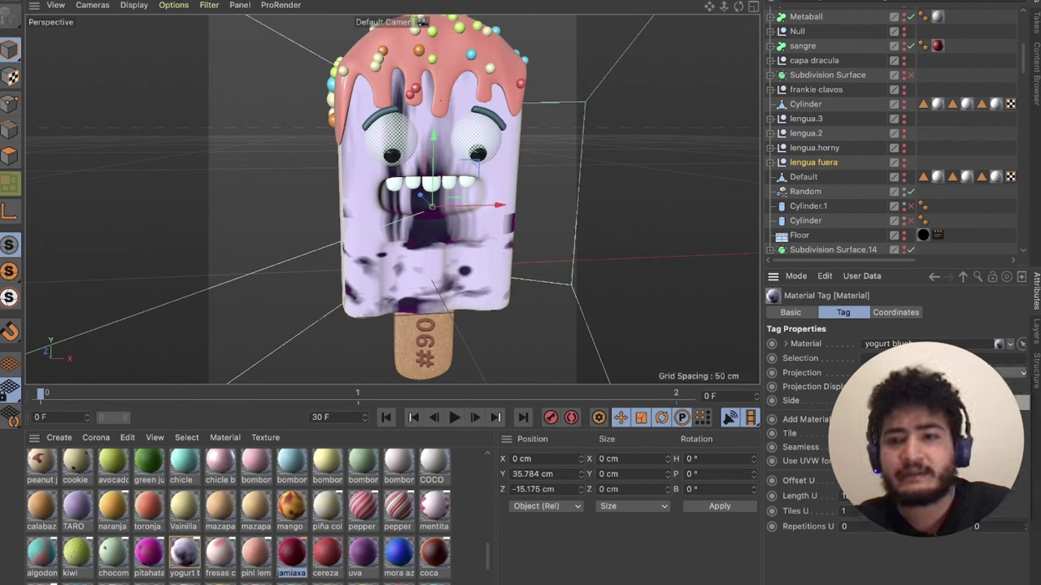
- Change the body texture projection from UVW and move the texture up to Y 44.056 cm
left_click(975, 406)
left_click(9, 77)
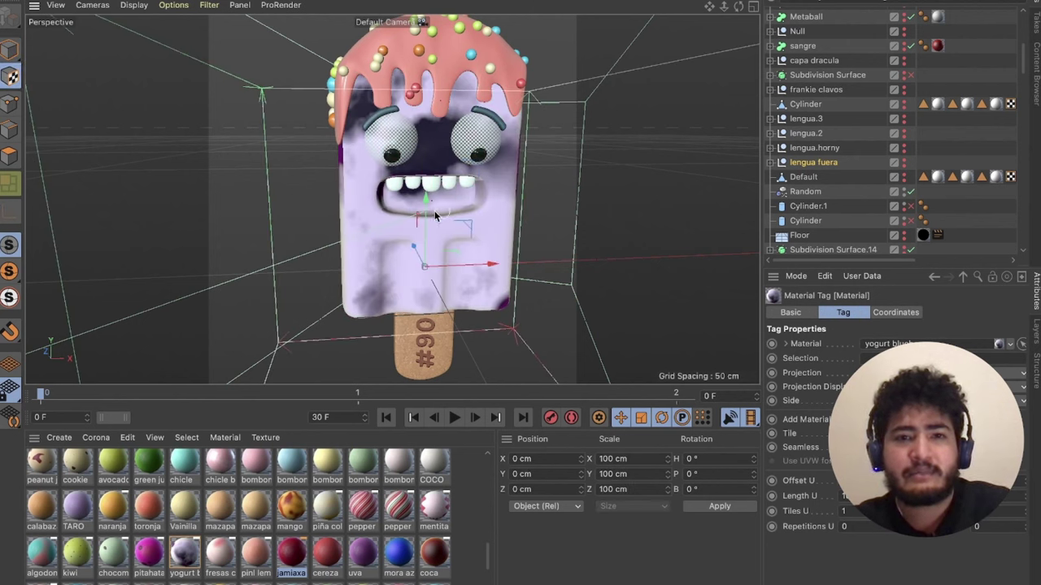
left_click_drag(421, 210, 398, 154)
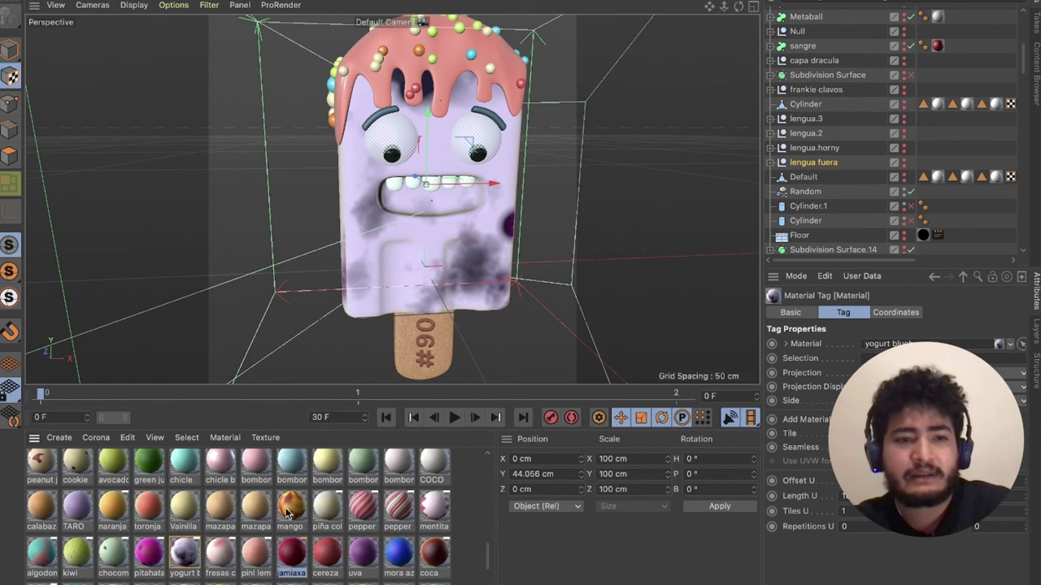
- Browse the Object Manager through the eye, teeth and hair variants down to the palito group
scroll(286, 510, "up", 2)
scroll(244, 514, "up", 1)
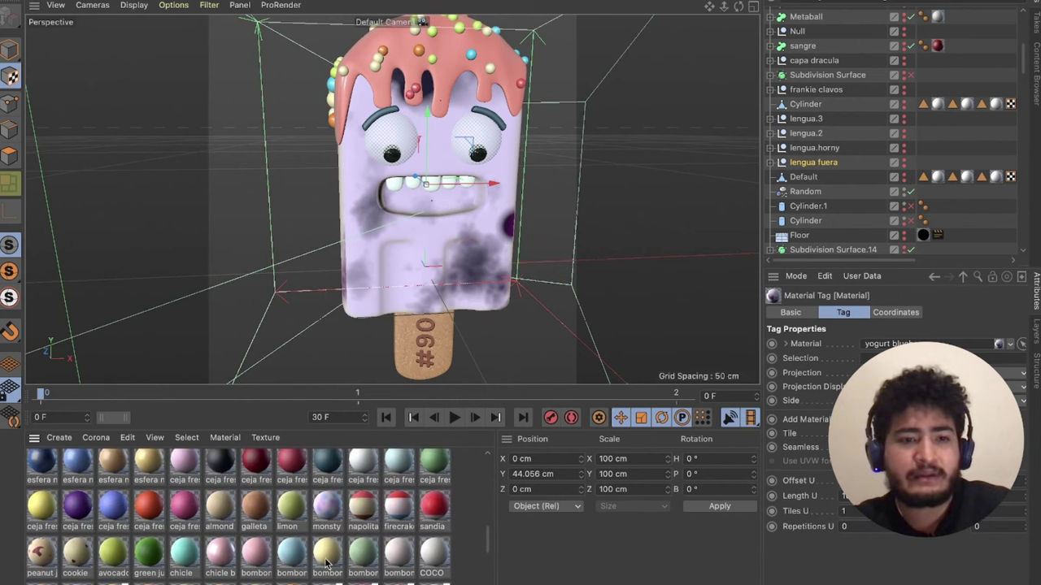
scroll(259, 539, "up", 2)
scroll(258, 538, "up", 2)
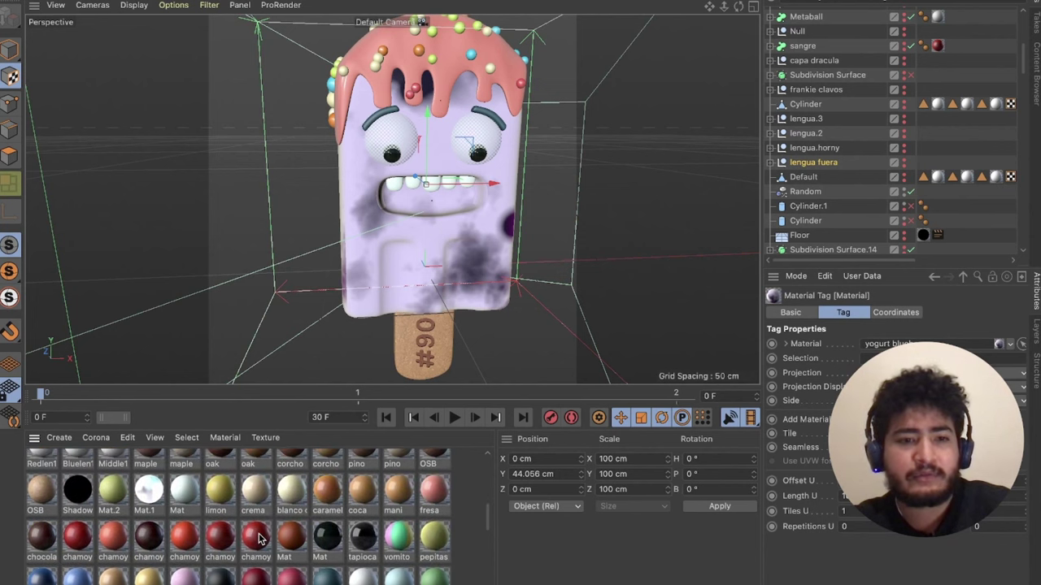
scroll(258, 538, "up", 2)
scroll(259, 538, "up", 2)
scroll(259, 538, "up", 2)
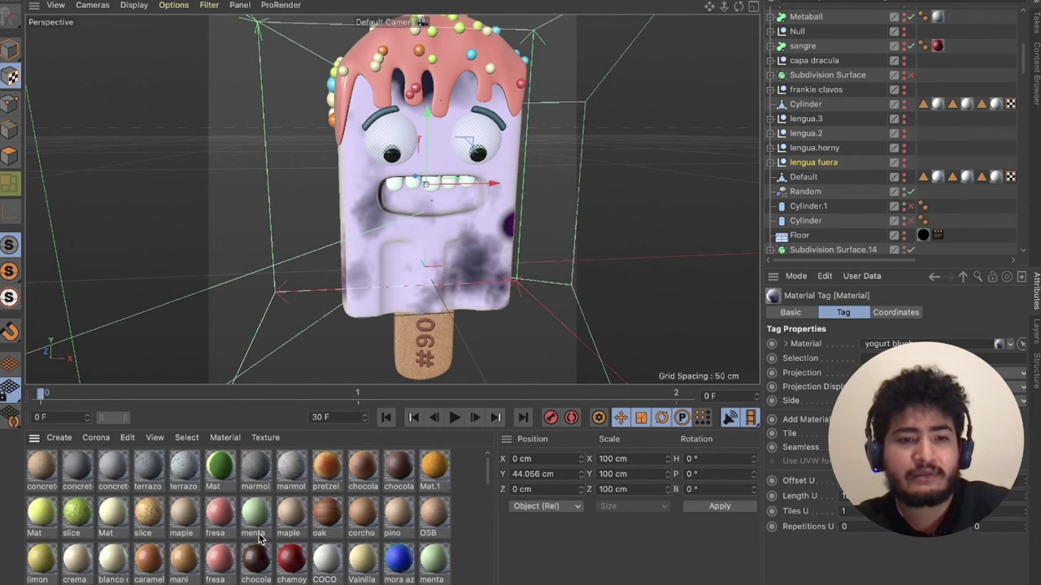
scroll(244, 510, "down", 2)
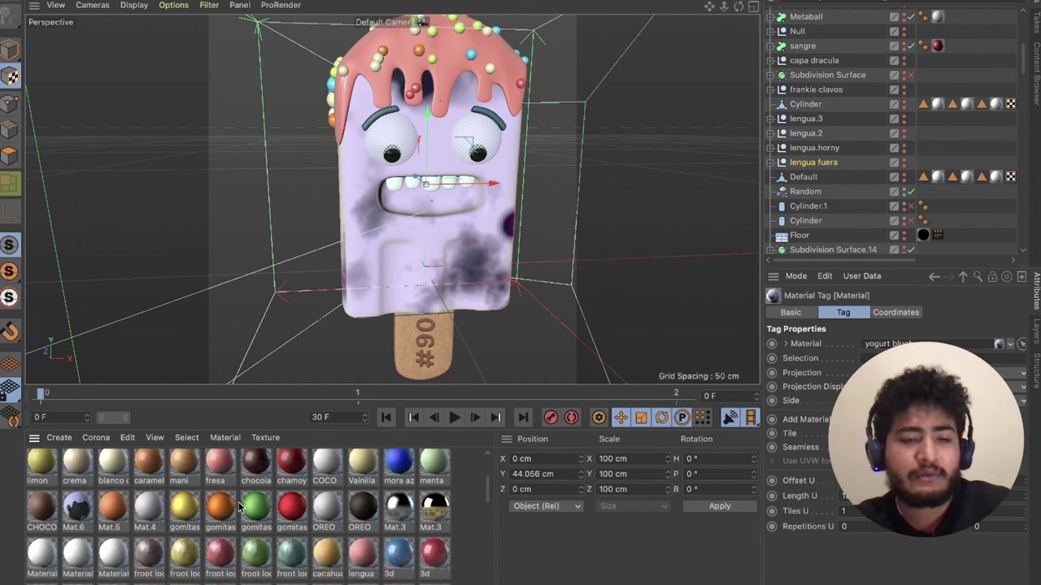
scroll(238, 511, "down", 2)
scroll(248, 521, "down", 1)
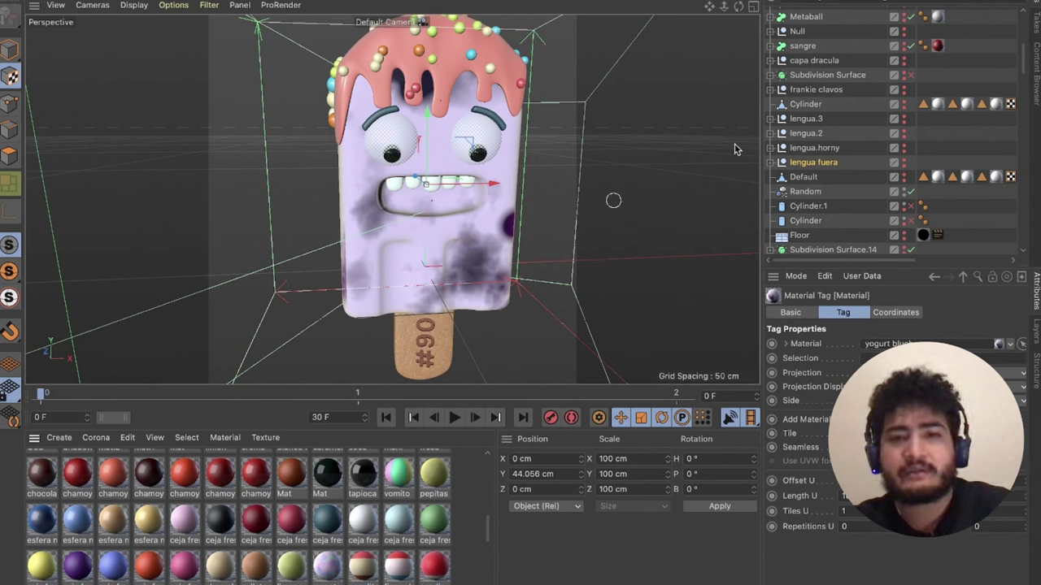
scroll(832, 120, "down", 5)
scroll(831, 119, "down", 5)
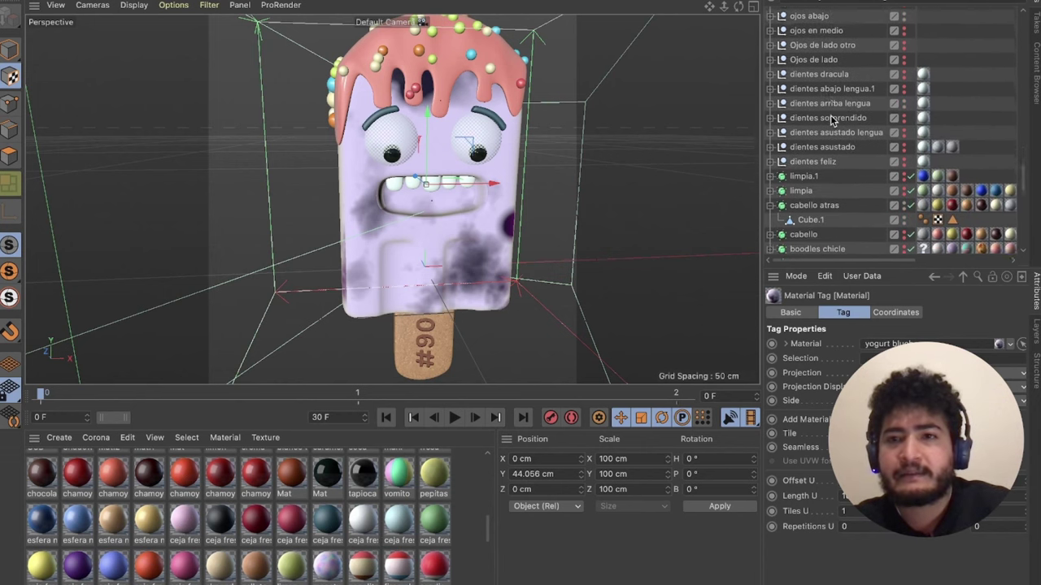
scroll(831, 119, "down", 5)
scroll(831, 120, "down", 5)
scroll(829, 118, "down", 5)
scroll(829, 113, "down", 5)
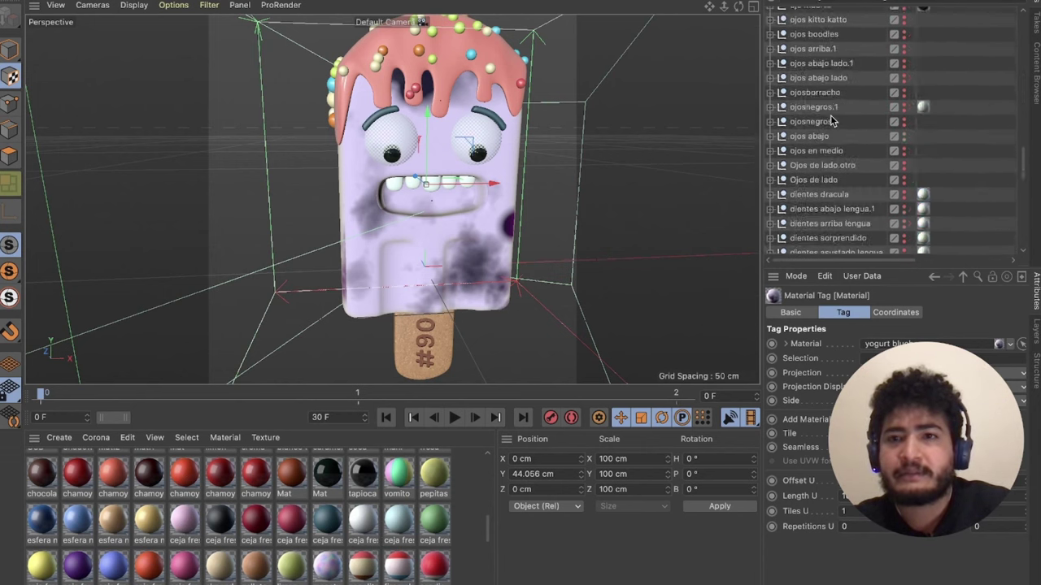
scroll(830, 120, "down", 5)
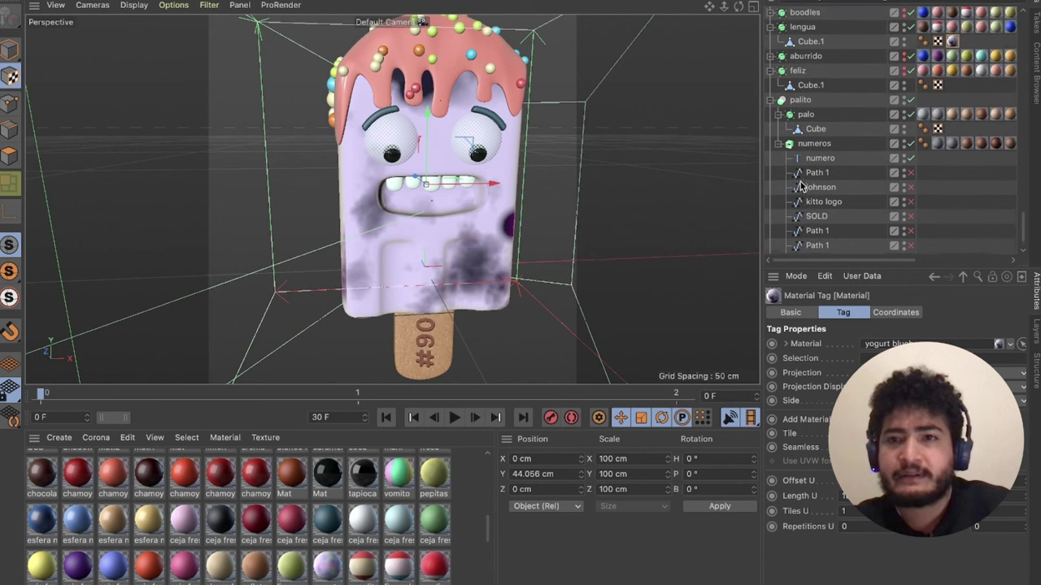
- Select the palito stick group and inspect its maple and corcho material tags and projection size
scroll(803, 130, "up", 3)
left_click(800, 116)
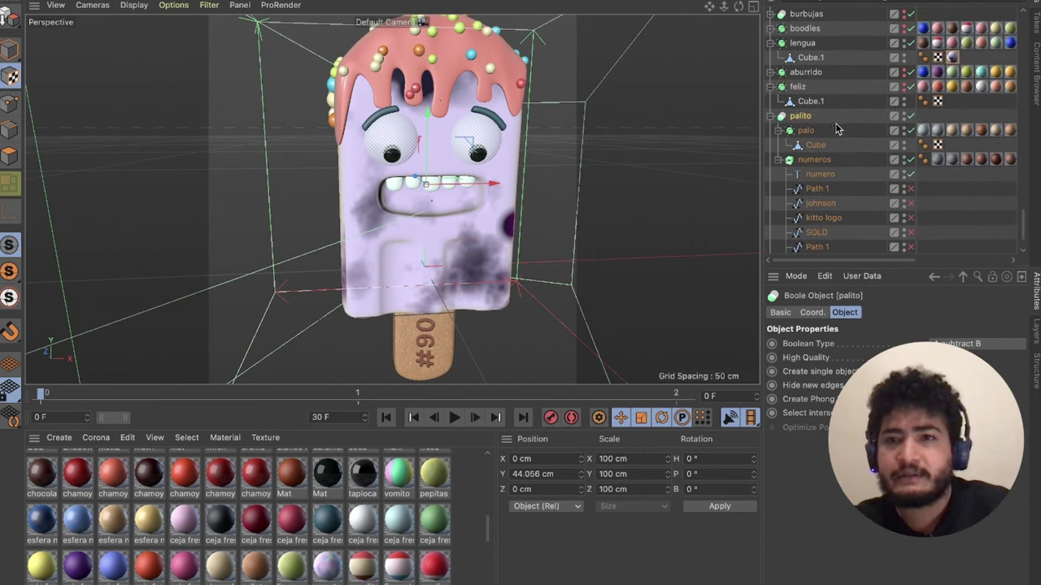
scroll(844, 160, "right", 3)
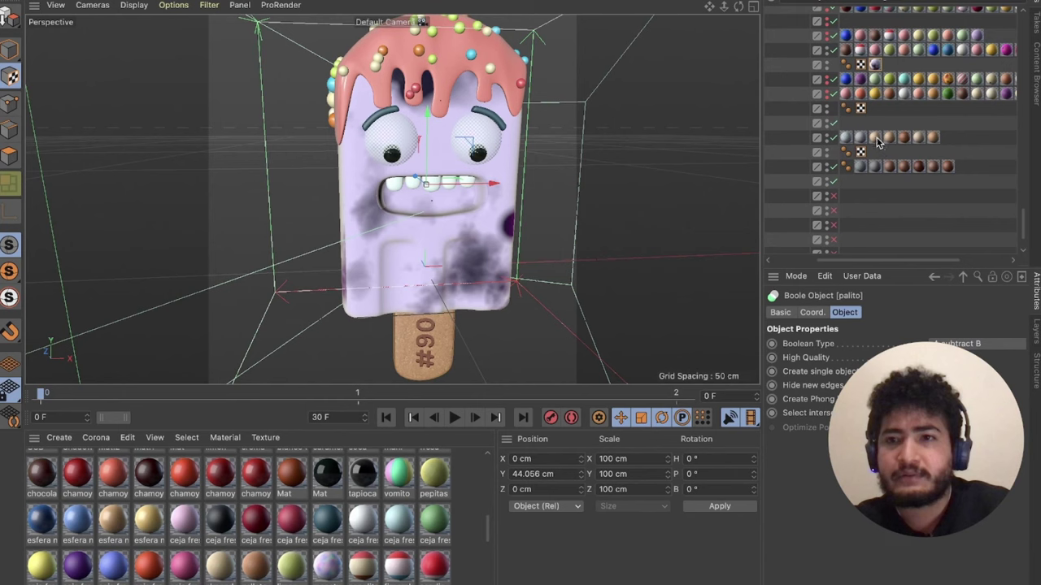
scroll(883, 143, "left", 2)
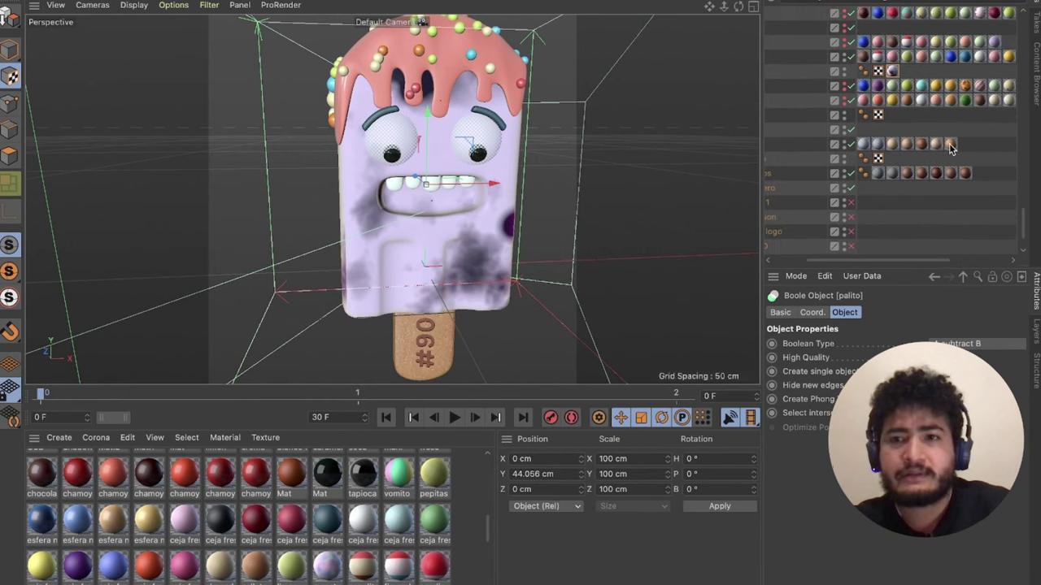
scroll(951, 147, "left", 3)
scroll(952, 146, "down", 1)
scroll(953, 145, "right", 2)
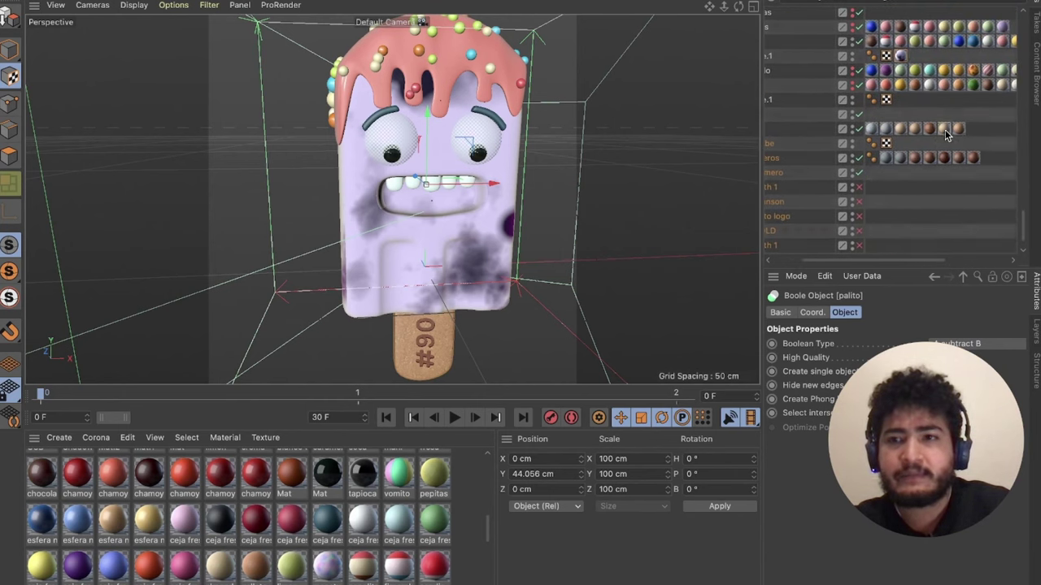
left_click(963, 130)
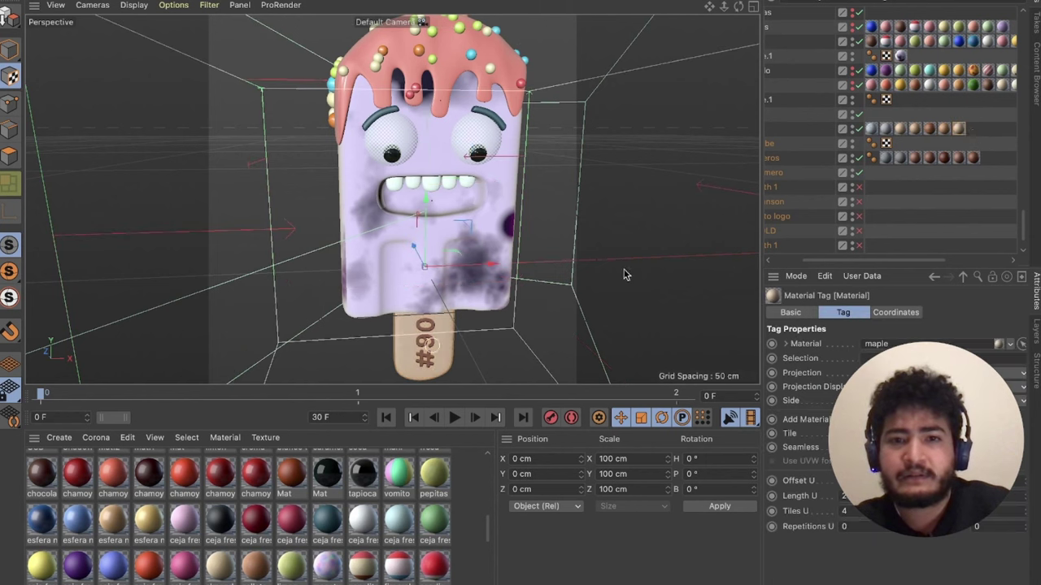
left_click(785, 224)
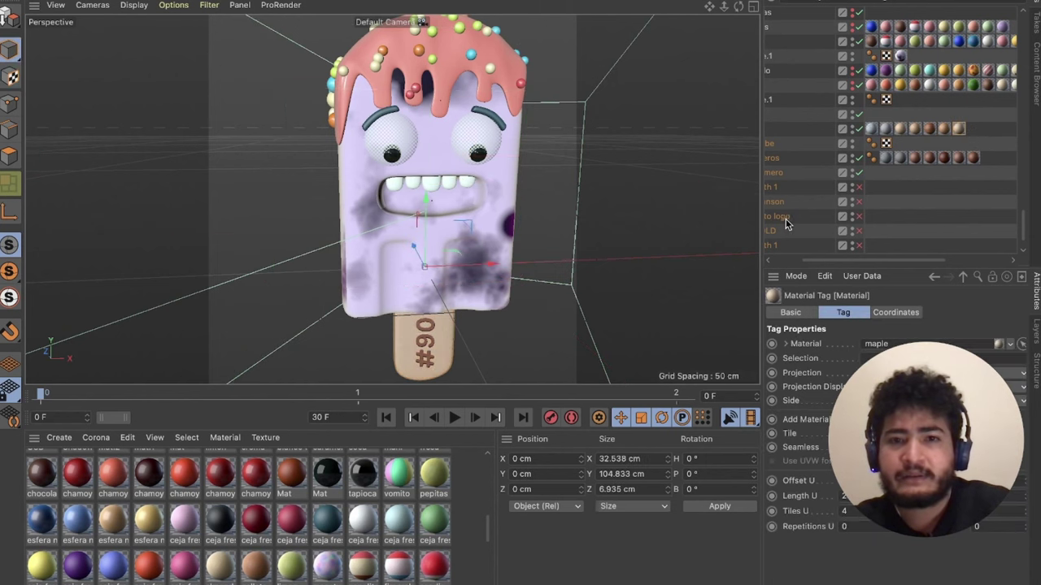
left_click(943, 128)
scroll(972, 135, "left", 3)
scroll(976, 133, "down", 1)
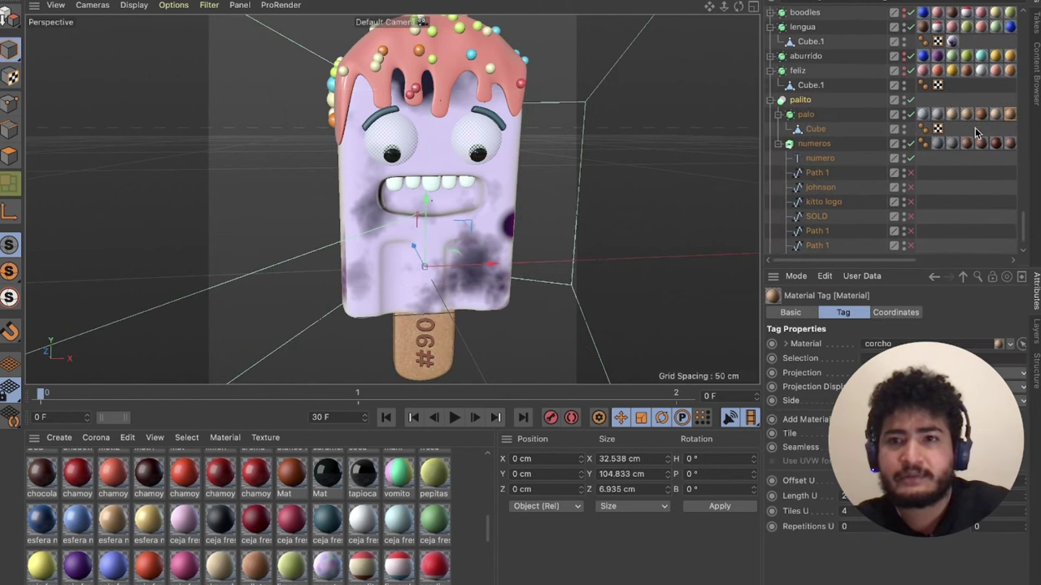
- Select the numero text object on the stick, briefly checking the Path 1 shape beneath it
left_click(823, 159)
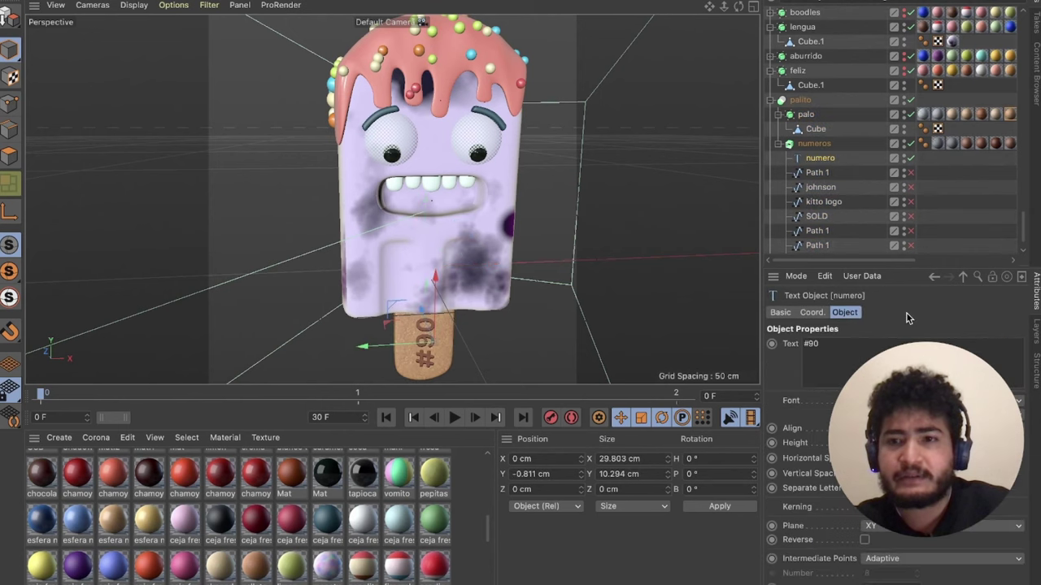
left_click(836, 232)
left_click(821, 160)
type("2")
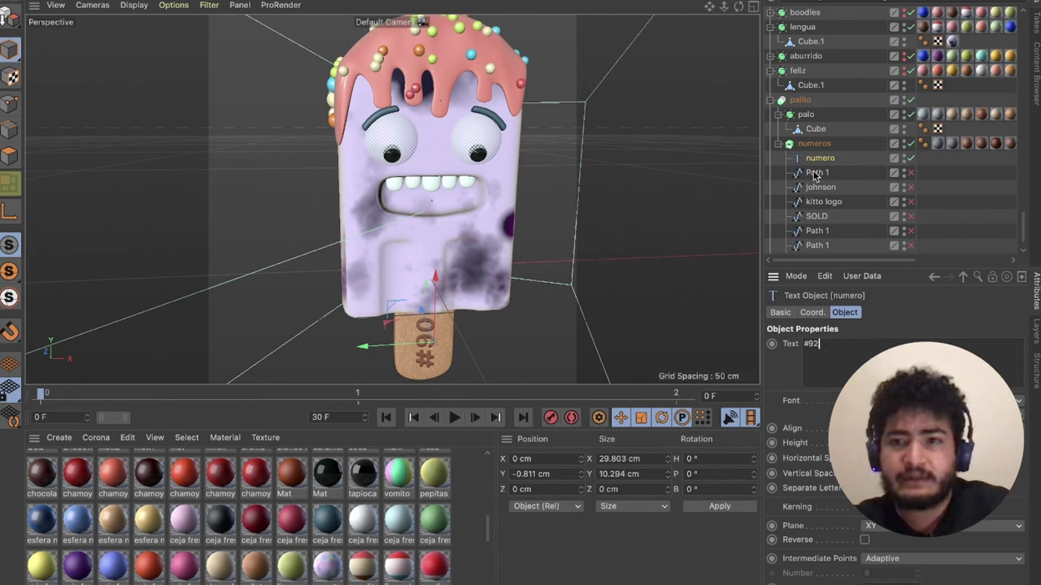
left_click(815, 173)
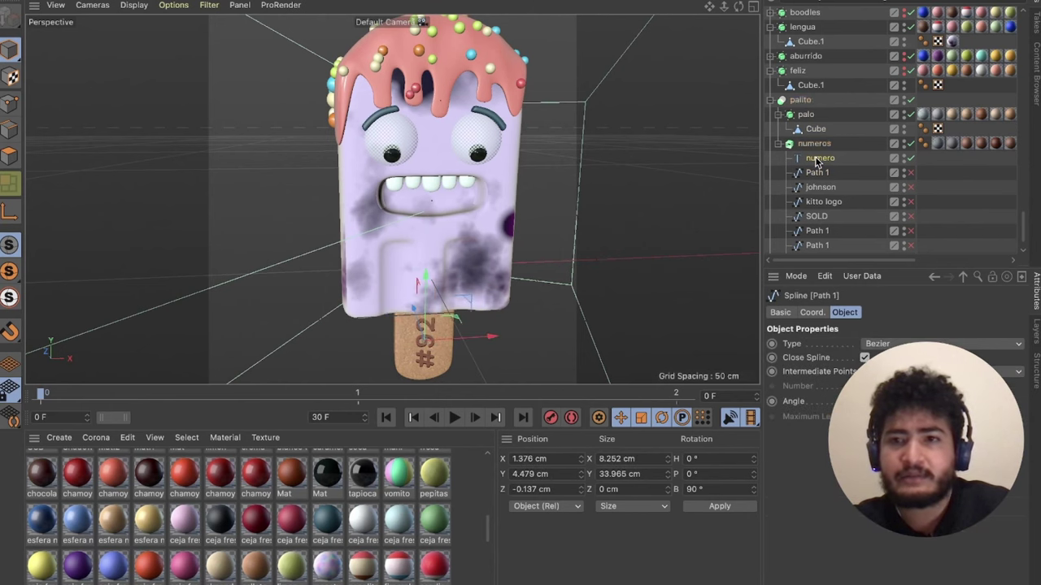
left_click(820, 158)
- Edit the numero text to read #91 and deselect to see the new engraving
left_click(851, 358)
key("BackSpace")
type("1")
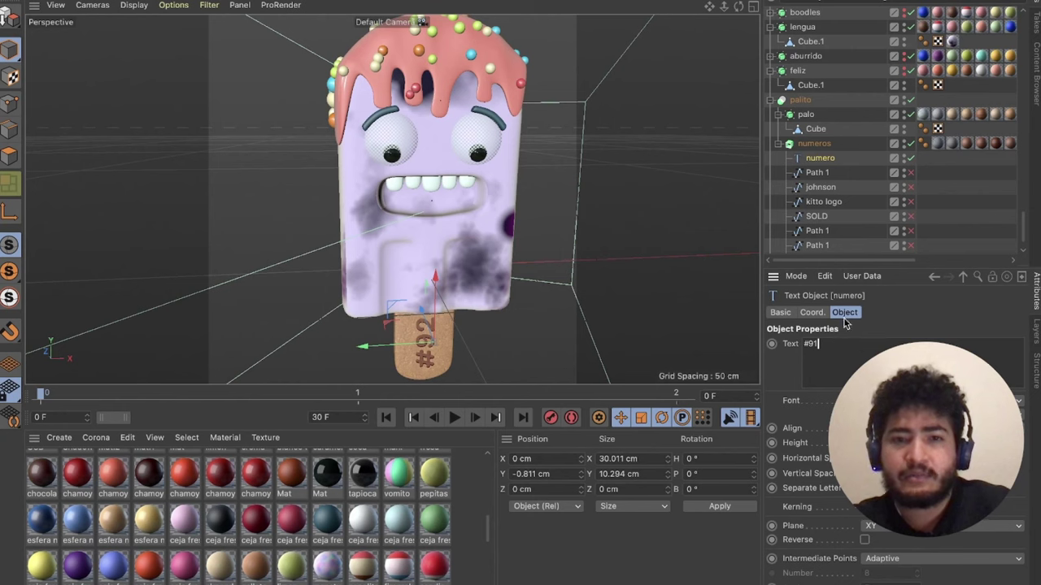
left_click(845, 118)
scroll(823, 159, "up", 2)
scroll(823, 159, "up", 2)
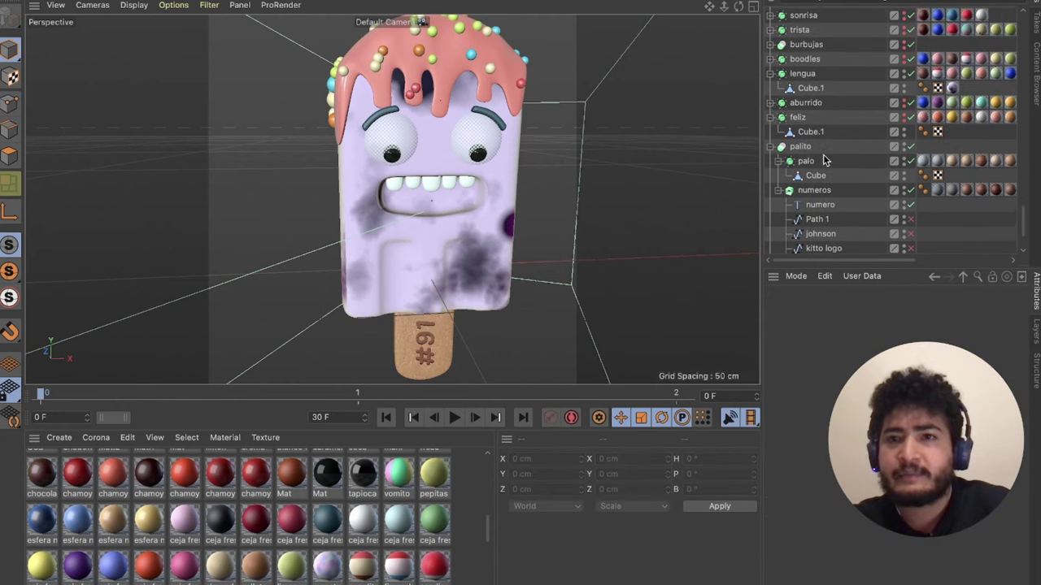
scroll(823, 158, "up", 2)
scroll(823, 159, "up", 2)
scroll(823, 161, "up", 1)
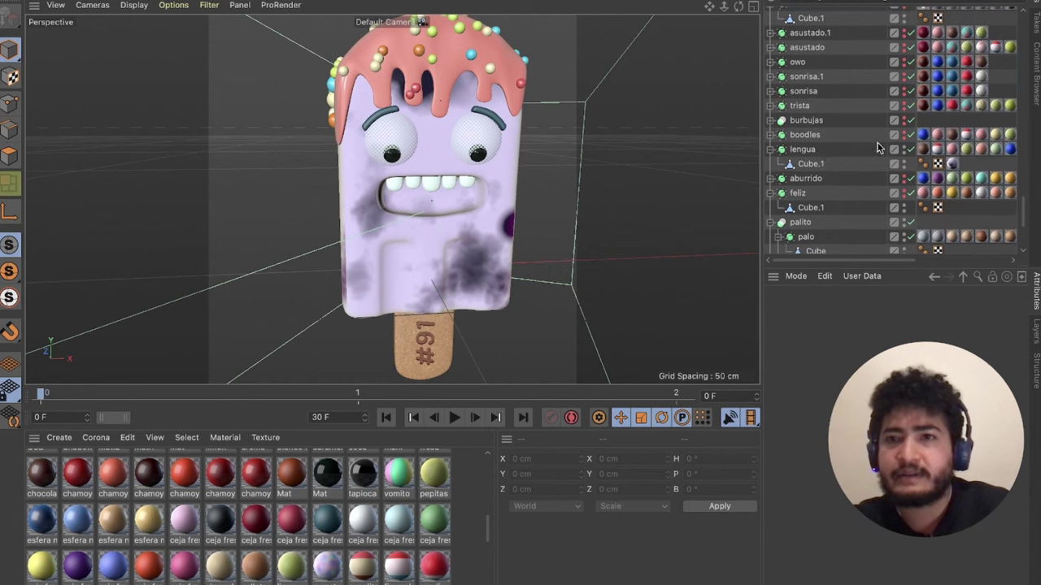
scroll(878, 147, "up", 2)
scroll(877, 148, "up", 1)
scroll(877, 148, "down", 2)
scroll(886, 153, "down", 1)
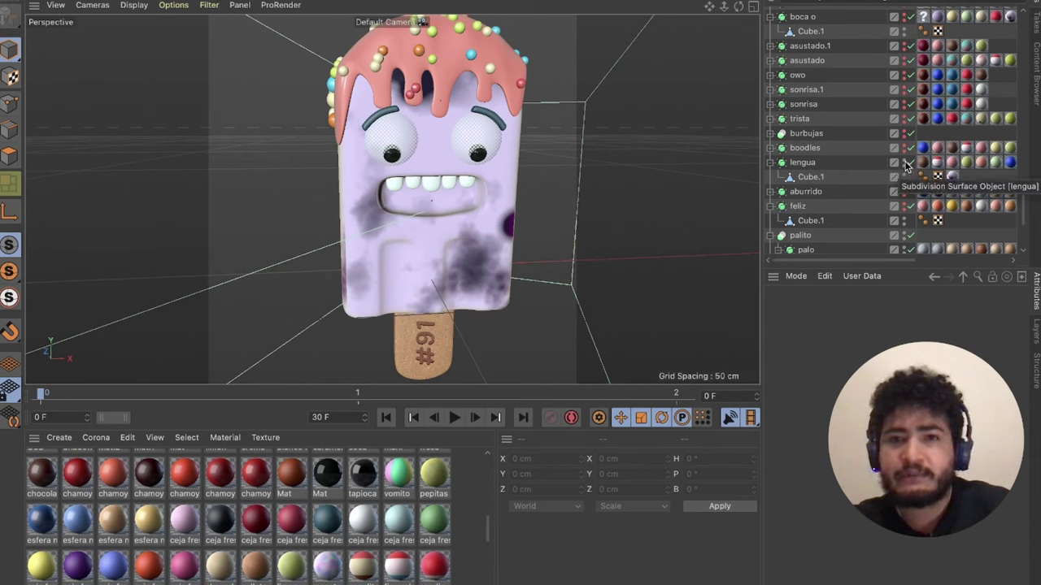
- Preview the lengua, trista, sonrisa, owo and scared body variants, hiding each again
left_click(905, 205)
left_click(905, 206)
left_click(905, 193)
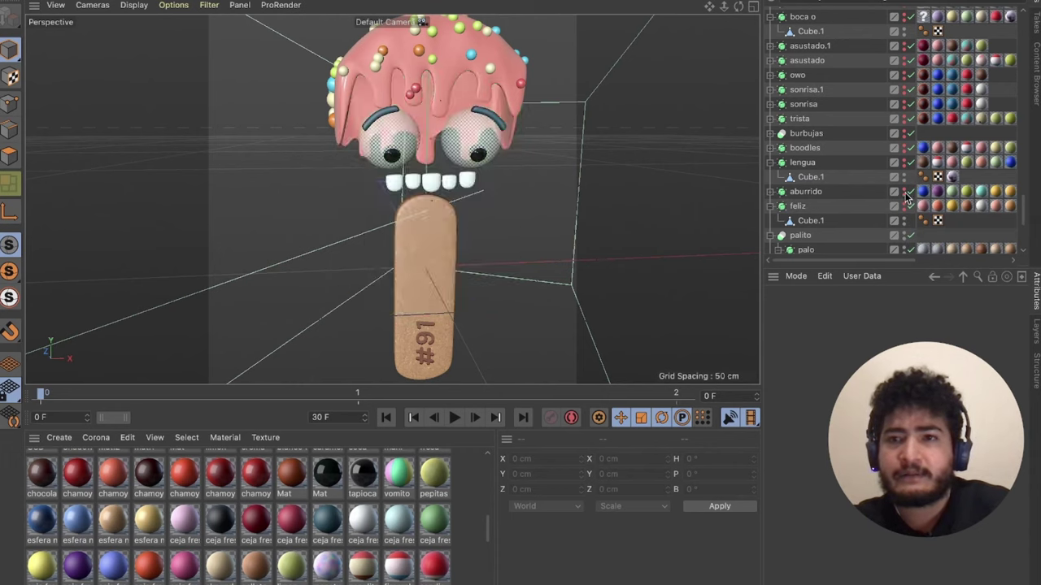
left_click(905, 161)
left_click(905, 162)
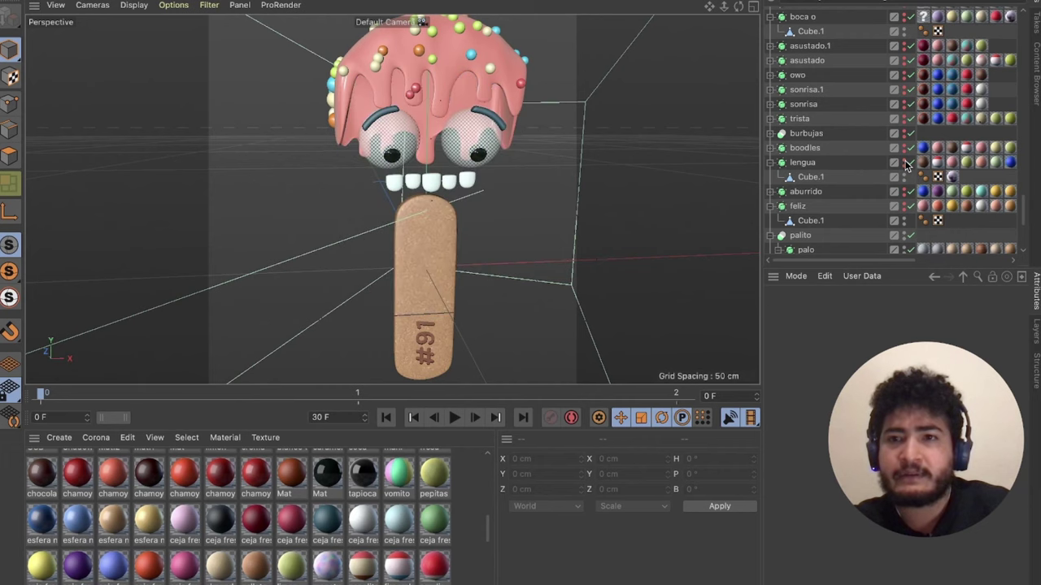
left_click(905, 119)
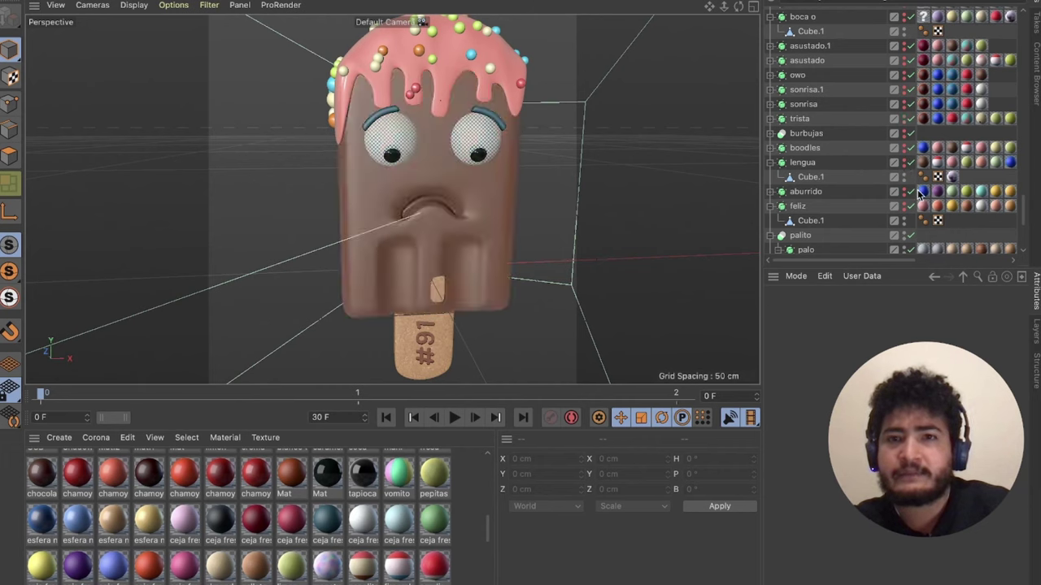
left_click(905, 120)
left_click(905, 106)
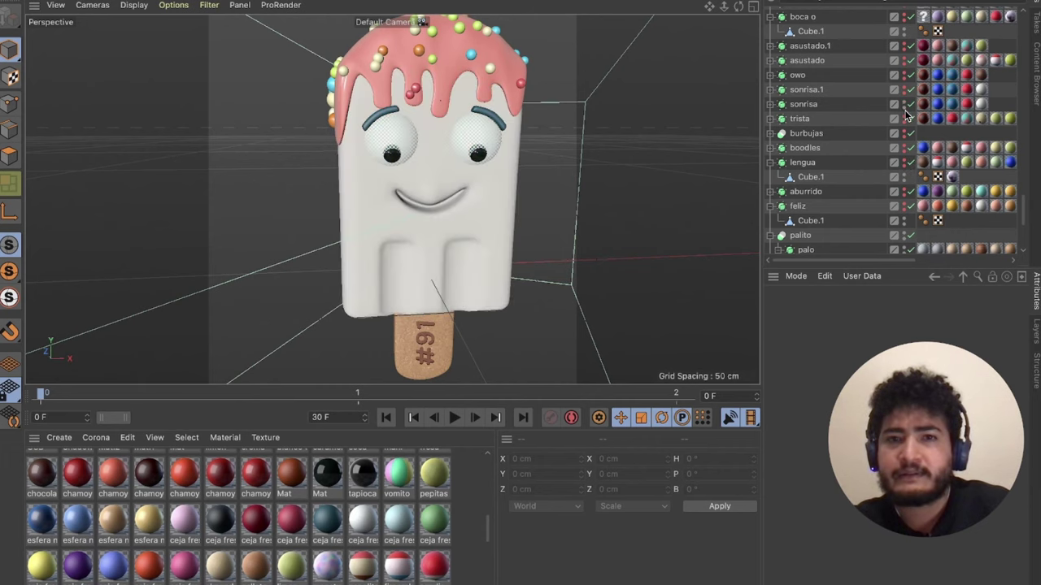
left_click(905, 106)
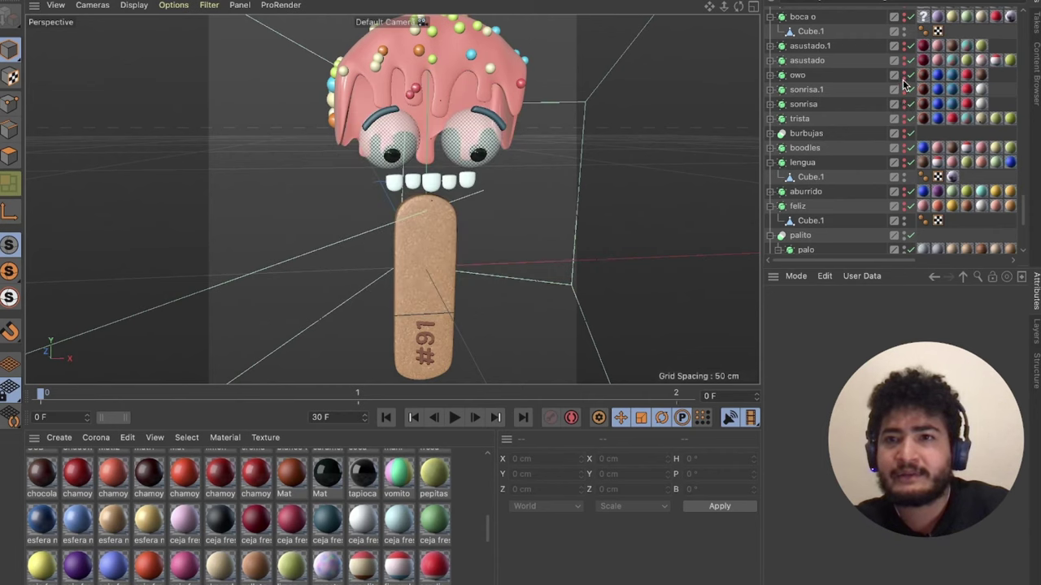
left_click(905, 76)
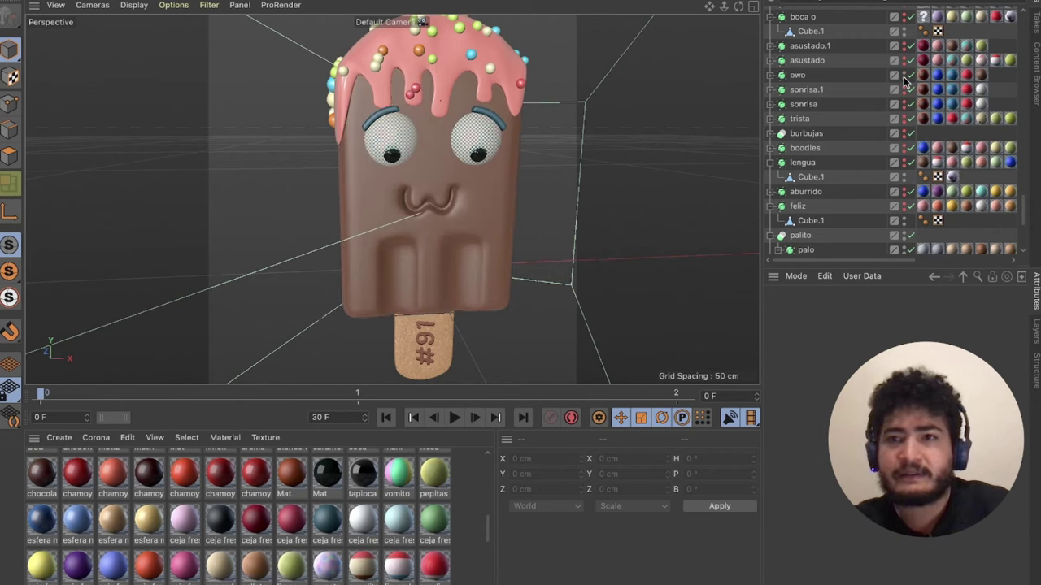
left_click(905, 73)
left_click(904, 62)
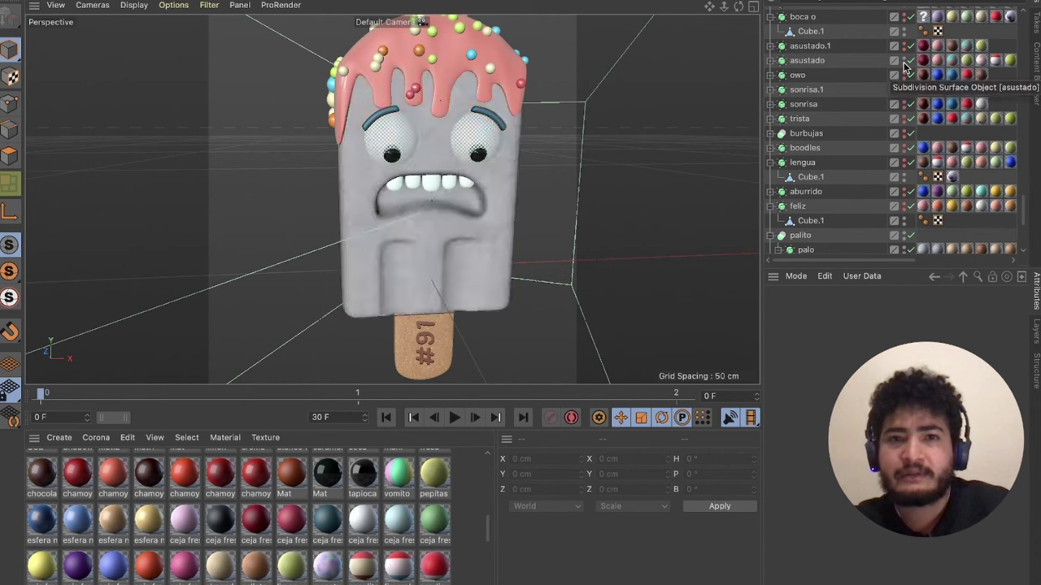
left_click(905, 63)
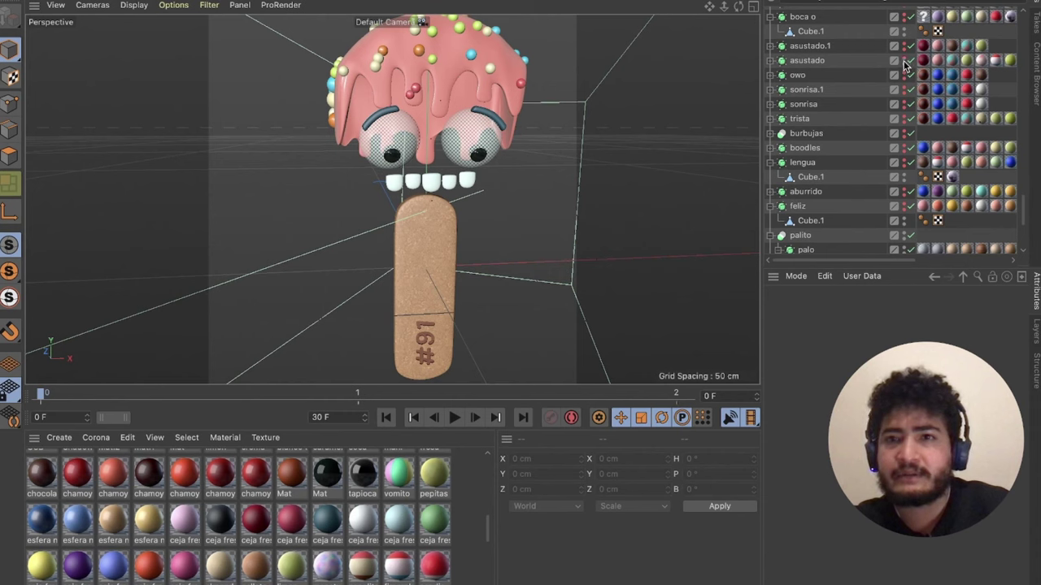
- Preview the o-mouth and pink boodles chicle bodies, then hide them again
scroll(905, 65, "up", 2)
left_click(900, 52)
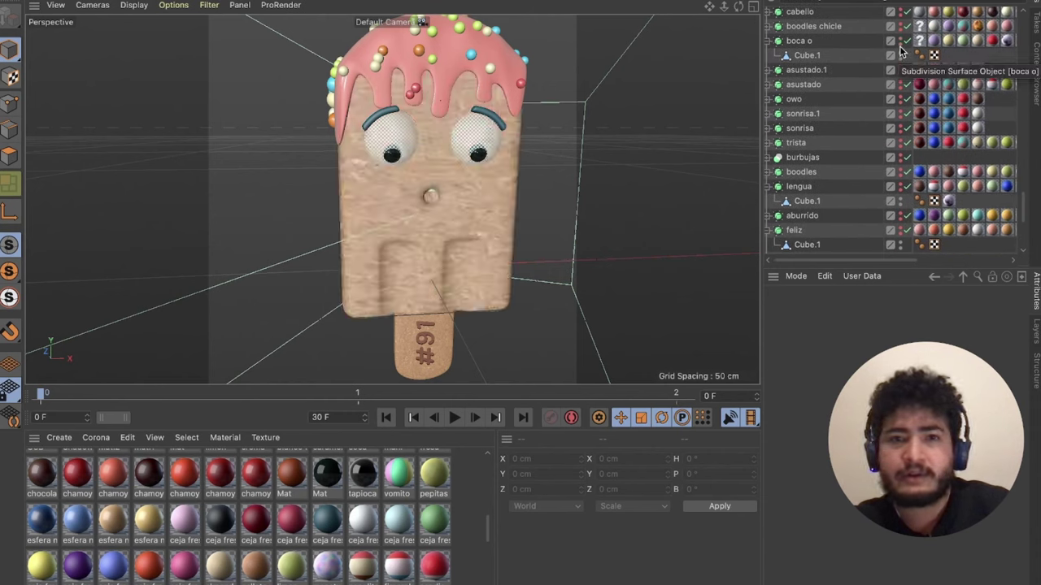
scroll(901, 50, "up", 2)
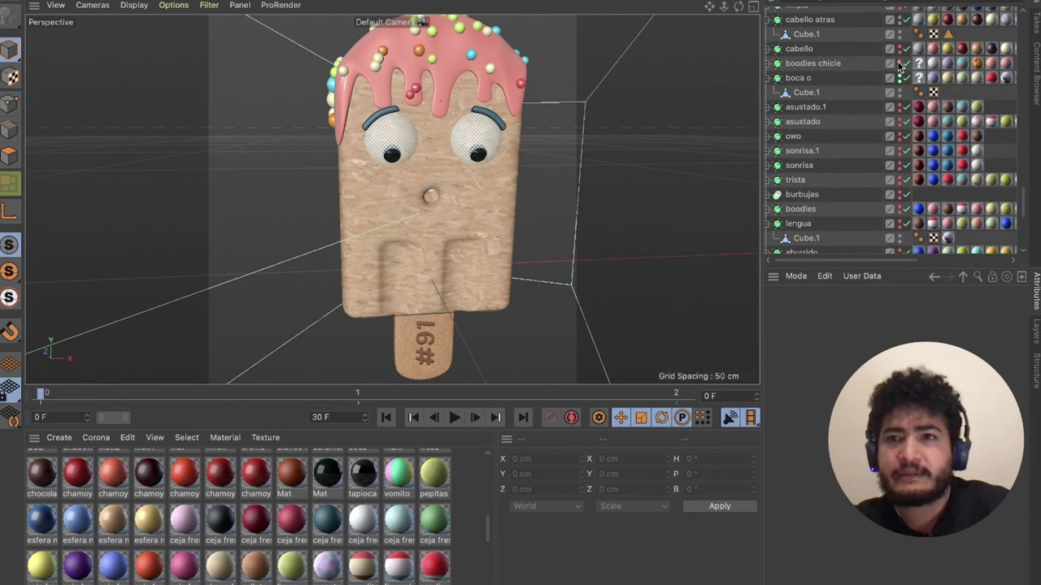
left_click(900, 65)
left_click(900, 78)
left_click(900, 78)
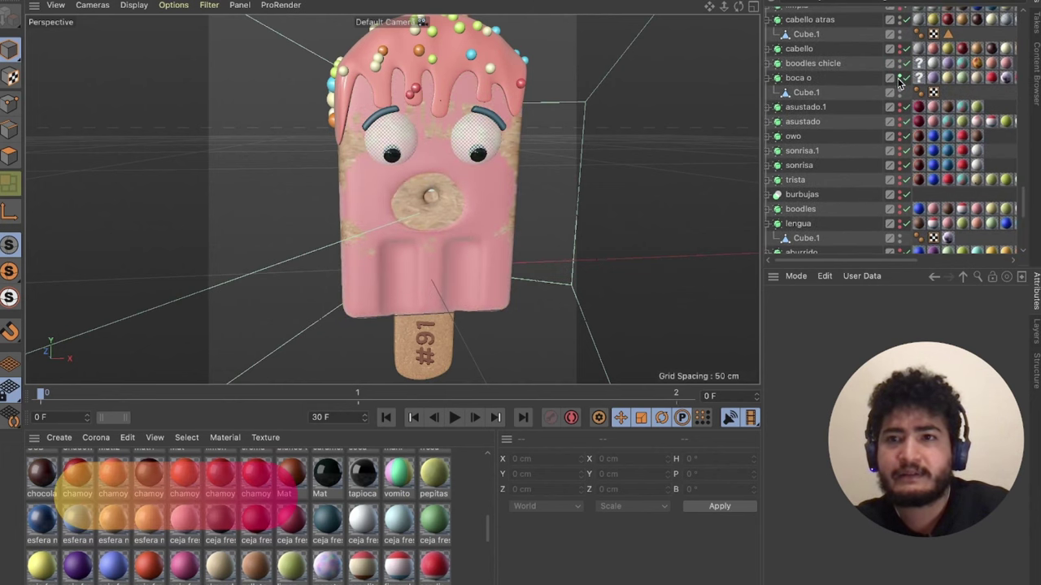
left_click(900, 78)
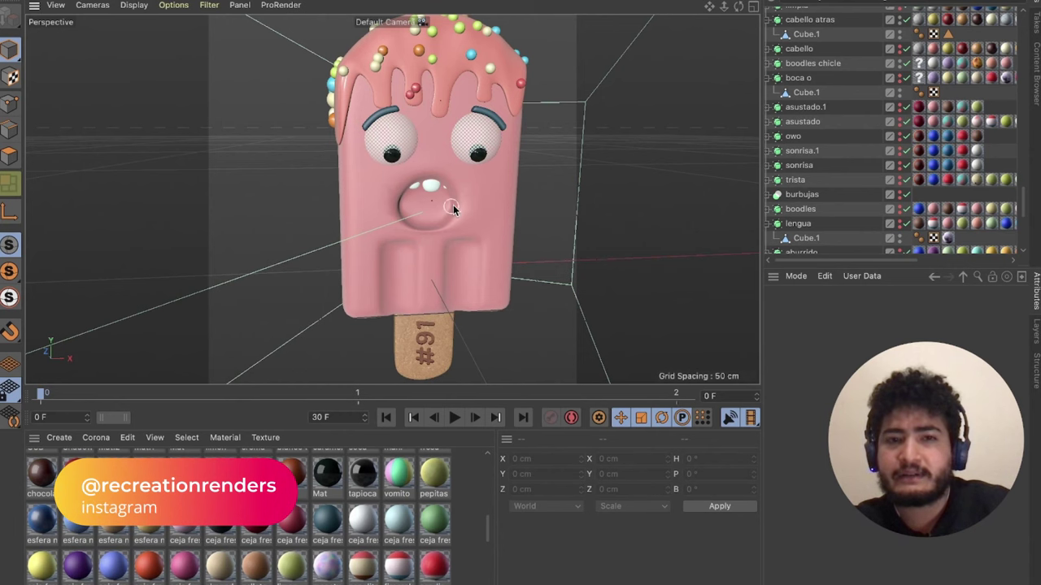
left_click(900, 65)
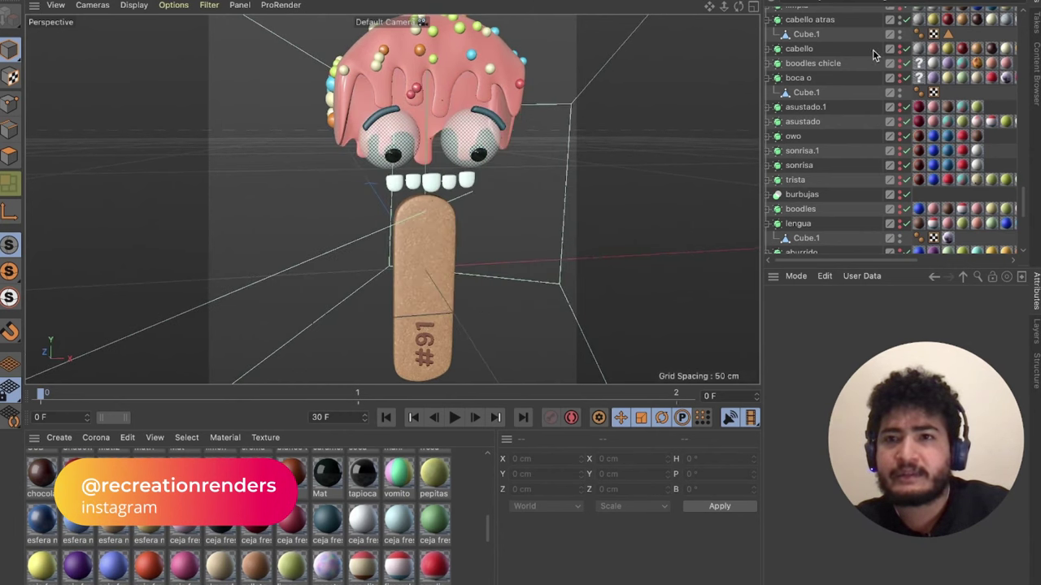
- Apply the crema material to the drip topping to try a cream colour
left_click_drag(874, 51, 860, 79)
scroll(871, 71, "up", 2)
scroll(873, 71, "right", 3)
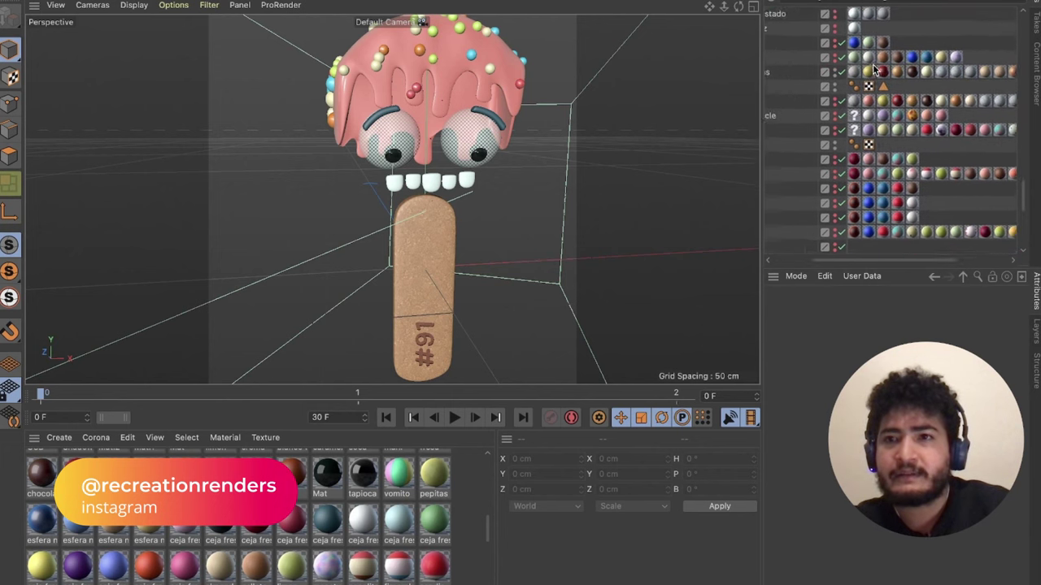
scroll(873, 71, "right", 2)
scroll(874, 70, "right", 2)
scroll(874, 70, "left", 2)
scroll(874, 69, "up", 1)
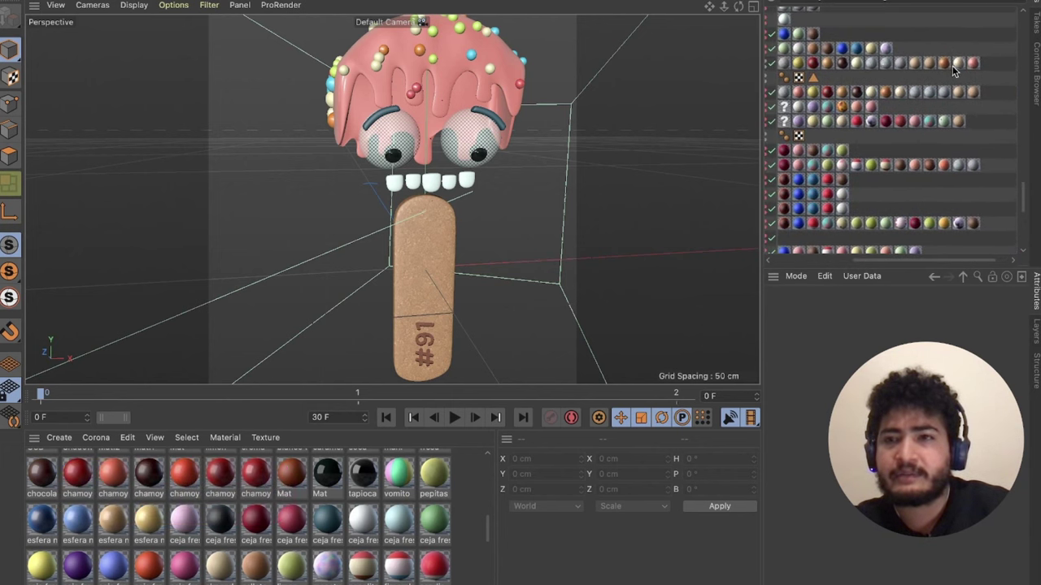
left_click_drag(992, 65, 974, 63)
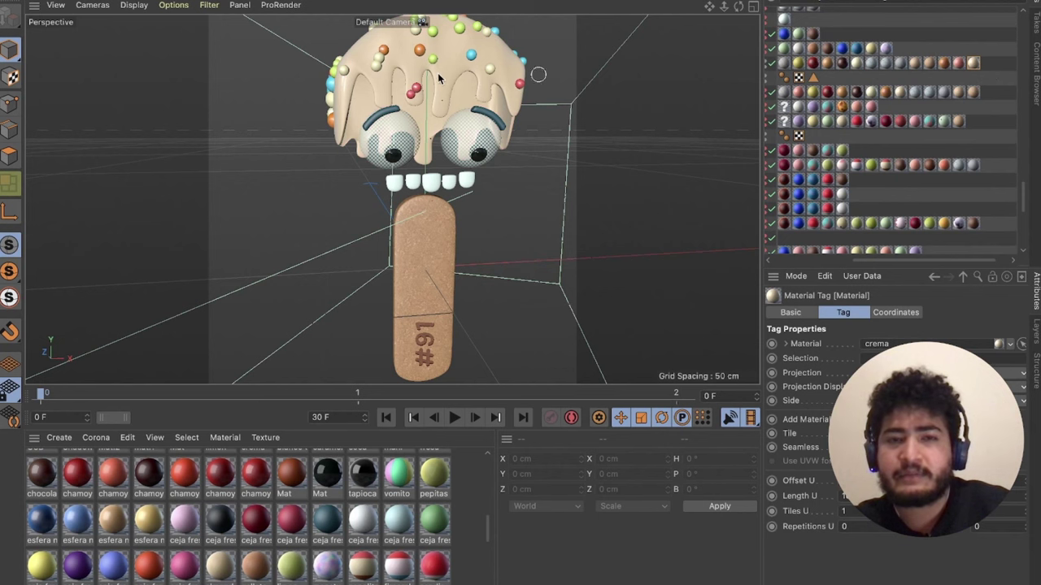
left_click_drag(441, 81, 469, 108, "alt")
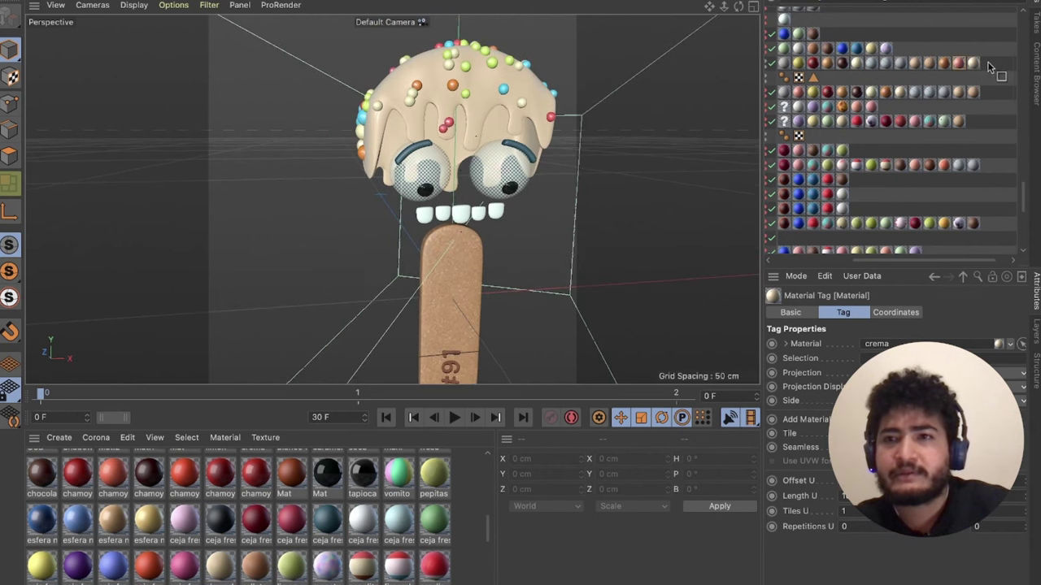
- Replace the topping material with pink fresa and scroll down to the body objects
left_click_drag(871, 99, 974, 65)
scroll(917, 72, "left", 3)
scroll(916, 72, "left", 3)
scroll(916, 72, "down", 1)
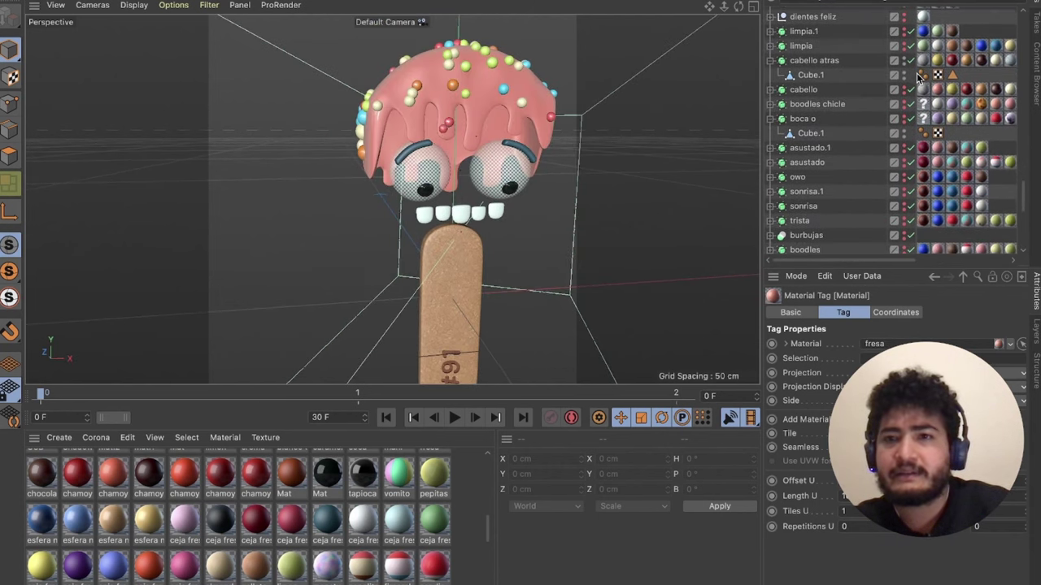
scroll(903, 142, "down", 2)
scroll(903, 130, "down", 2)
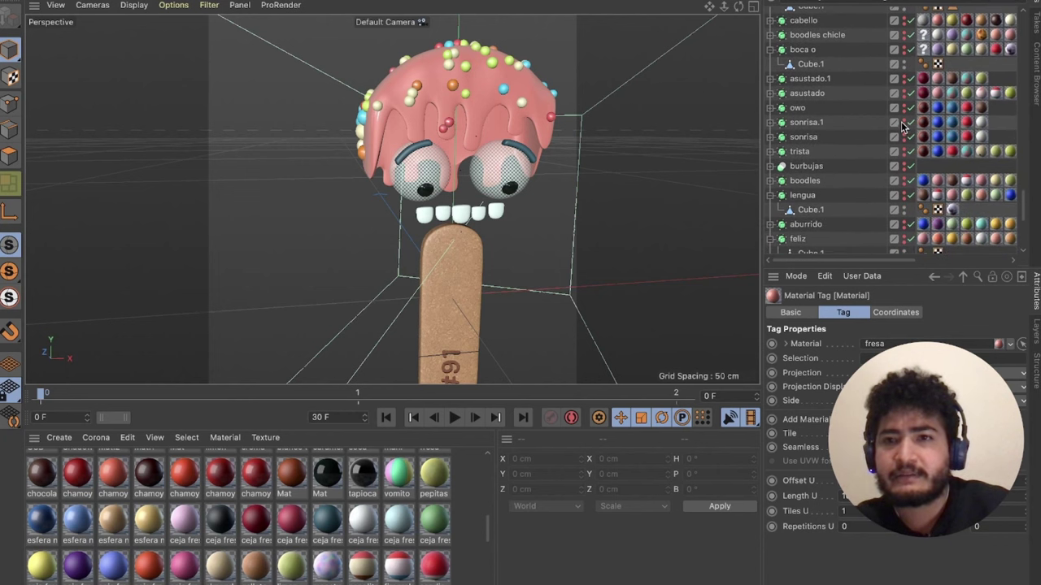
scroll(895, 189, "down", 1)
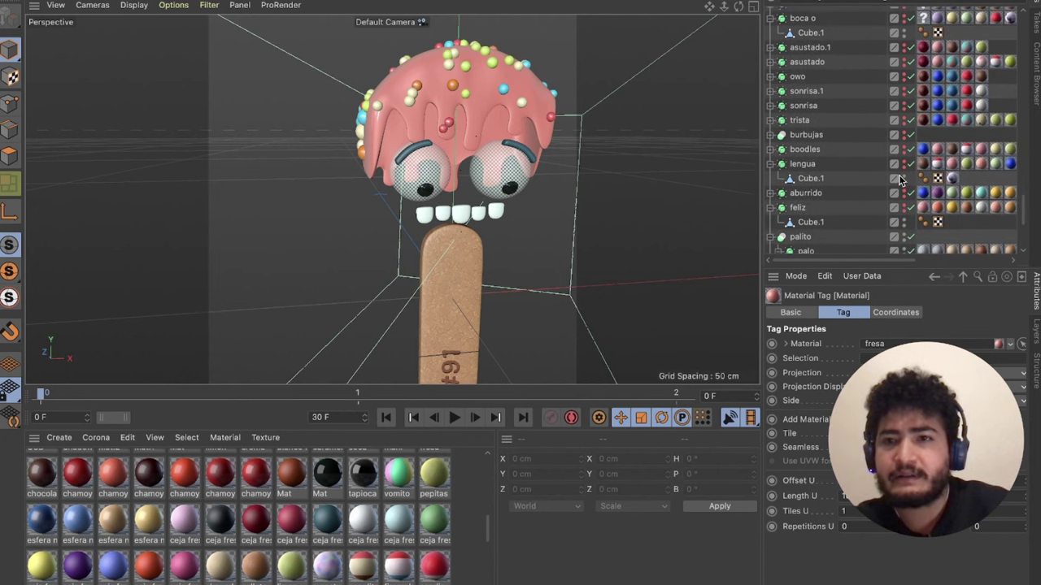
scroll(909, 167, "up", 3)
- Turn on the dientes abajo lengua.1 object so the lower teeth row shows in the mouth
scroll(908, 167, "up", 3)
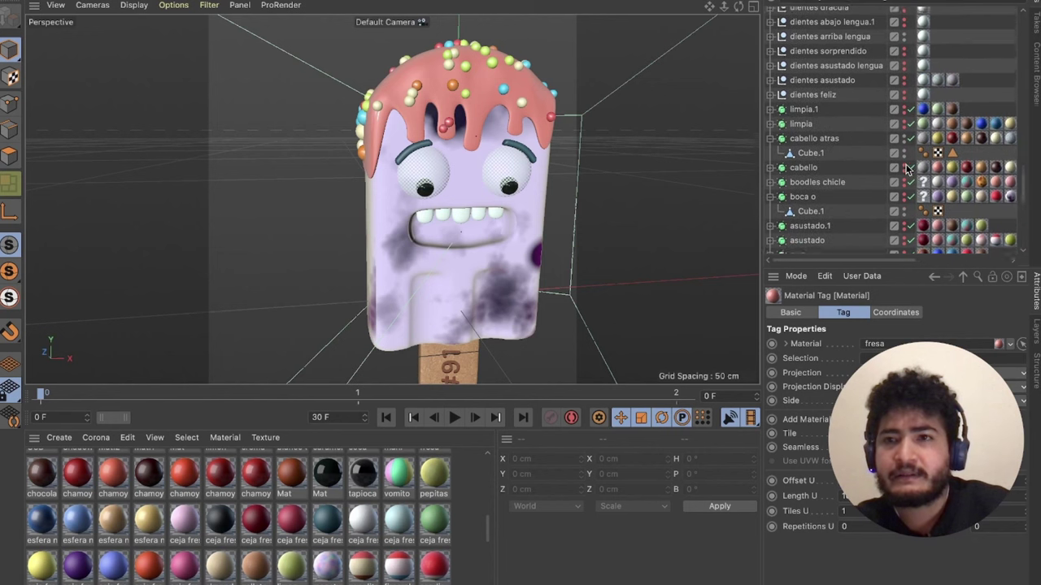
scroll(909, 166, "up", 2)
scroll(908, 166, "up", 2)
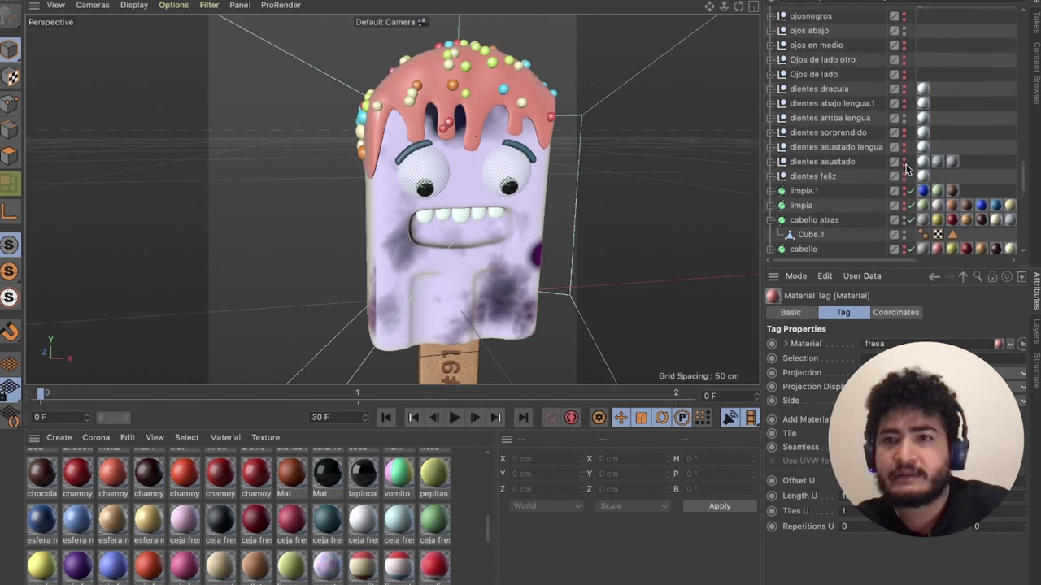
left_click(903, 103)
left_click(903, 105)
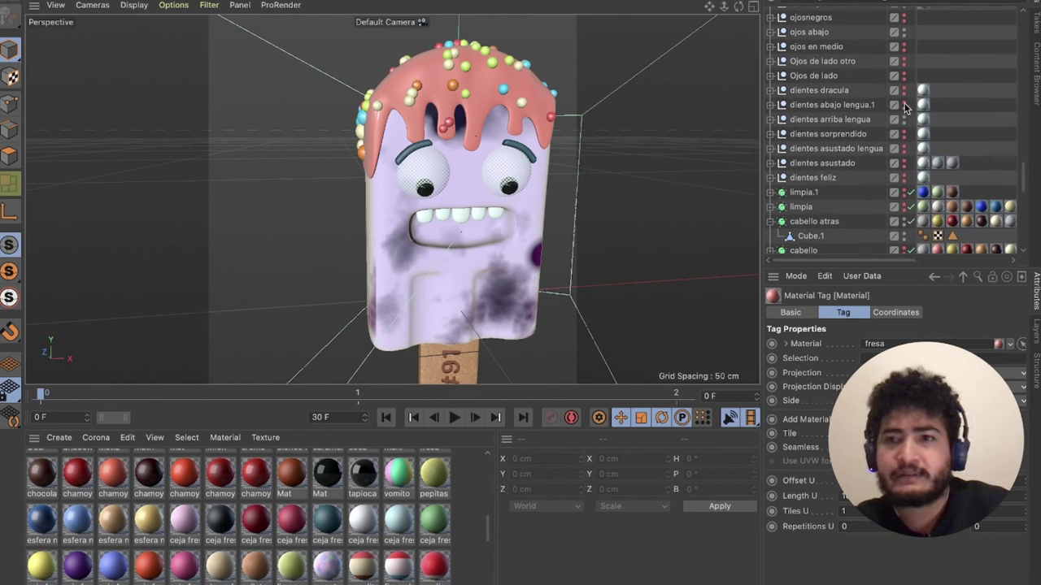
left_click(904, 106)
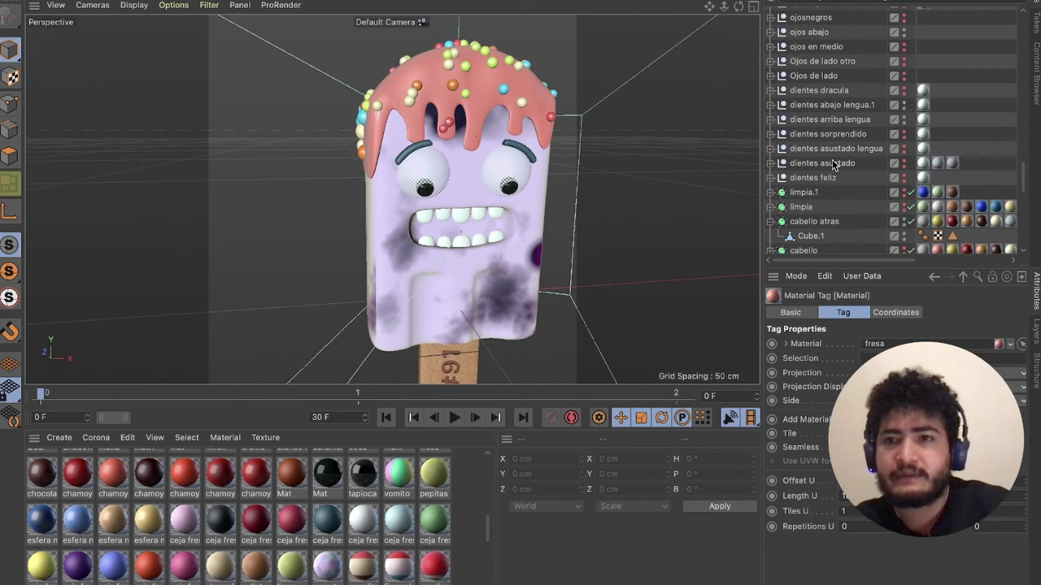
scroll(839, 134, "down", 5)
scroll(839, 132, "down", 3)
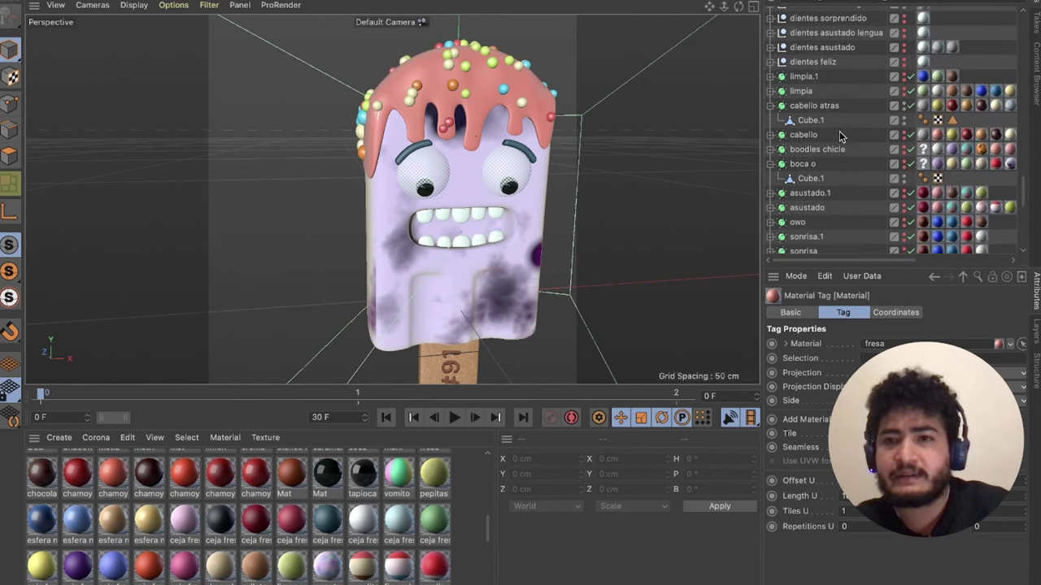
scroll(825, 118, "up", 3)
scroll(823, 112, "up", 4)
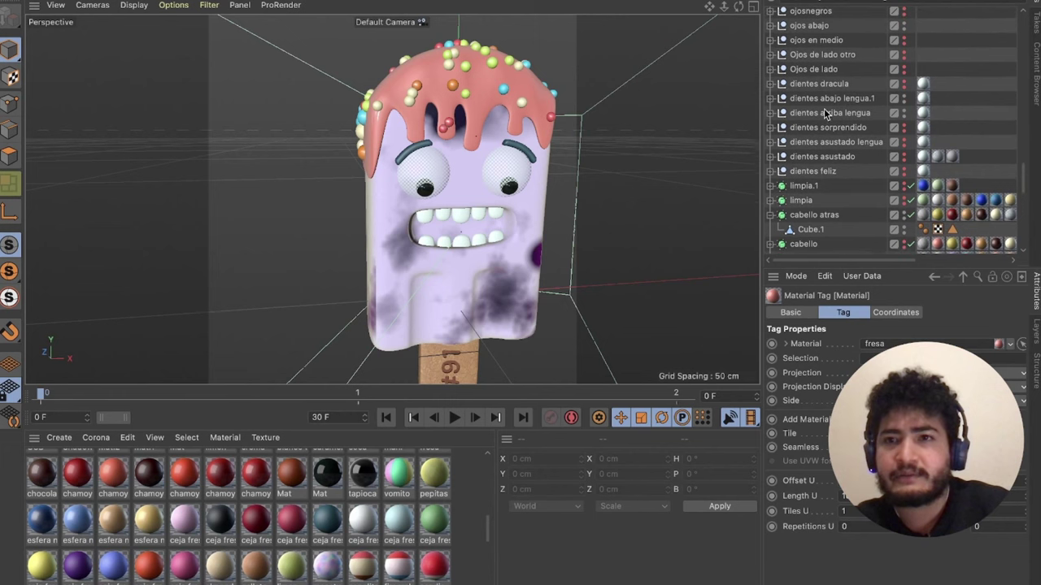
scroll(819, 113, "up", 3)
scroll(824, 112, "up", 2)
scroll(825, 113, "up", 3)
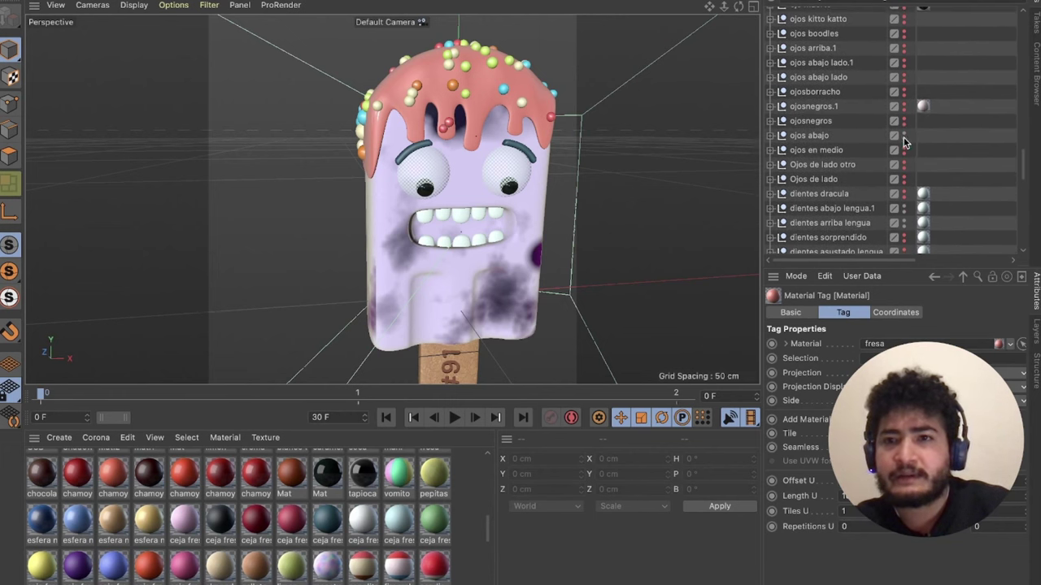
left_click(903, 136)
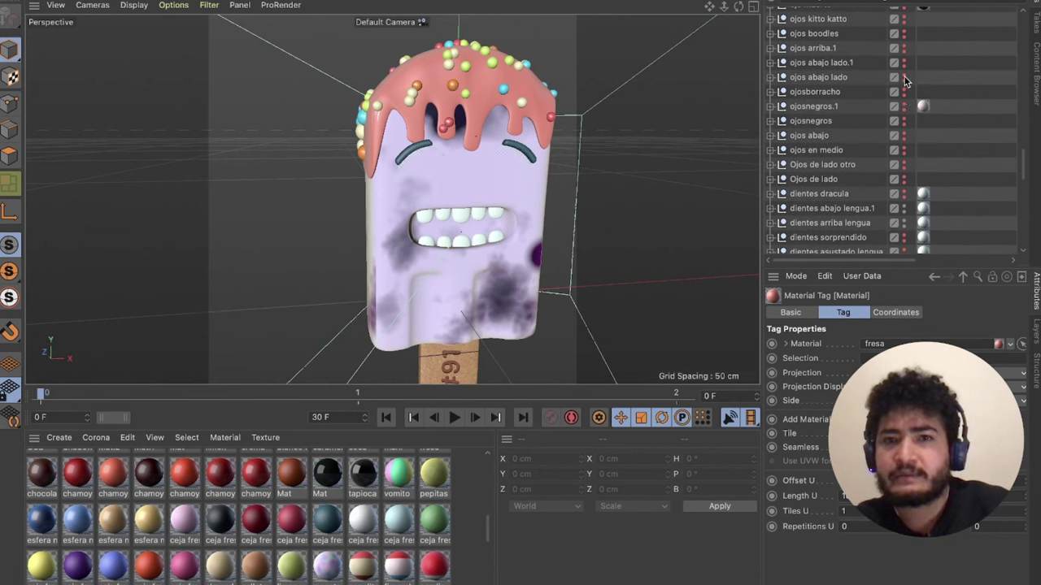
left_click(904, 77)
left_click(905, 73)
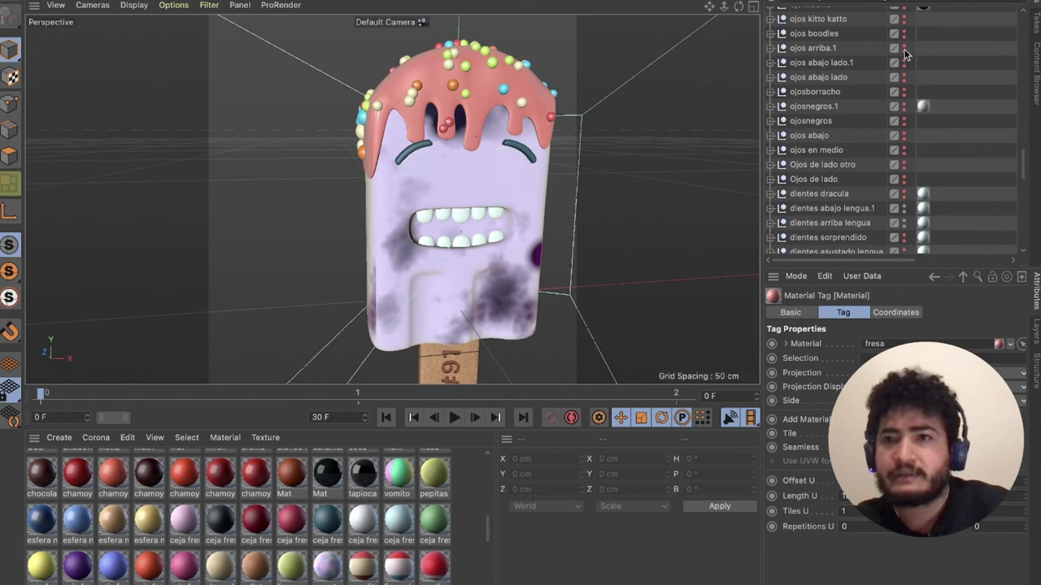
left_click(904, 49)
left_click(904, 49)
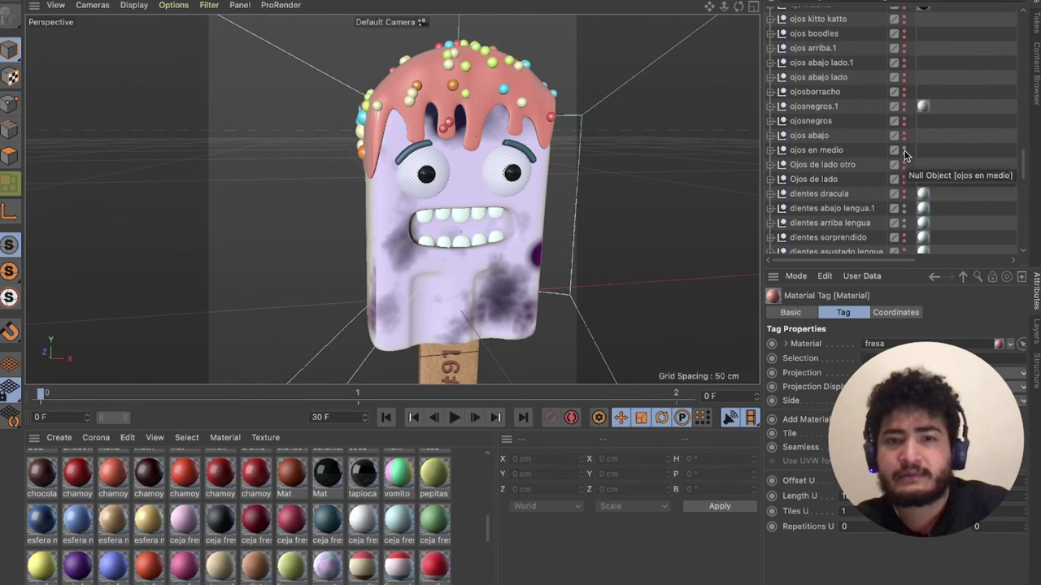
scroll(905, 155, "up", 1)
scroll(905, 155, "up", 3)
scroll(905, 155, "up", 3)
scroll(905, 155, "up", 5)
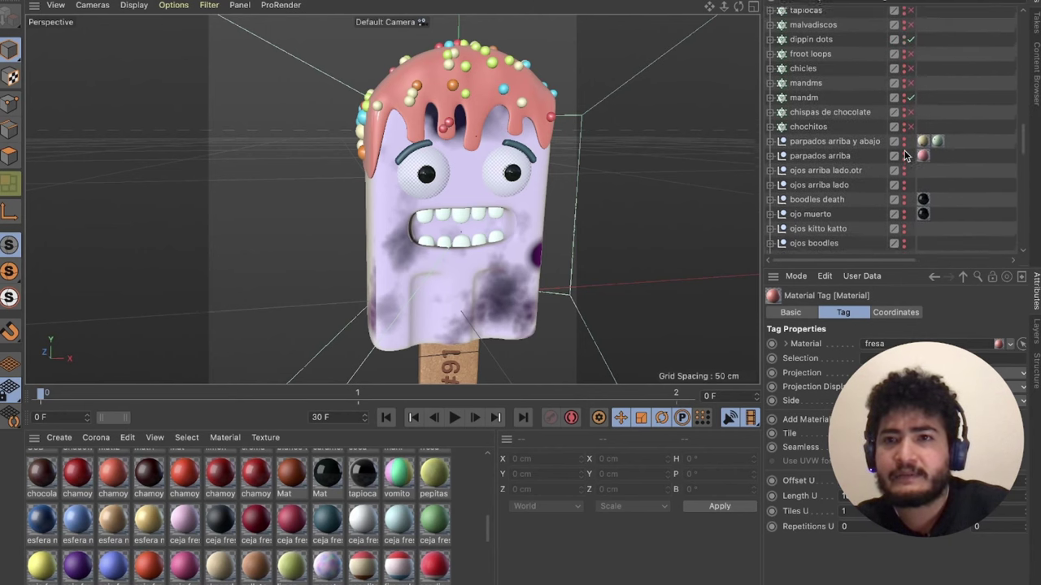
scroll(907, 155, "up", 1)
left_click(904, 155)
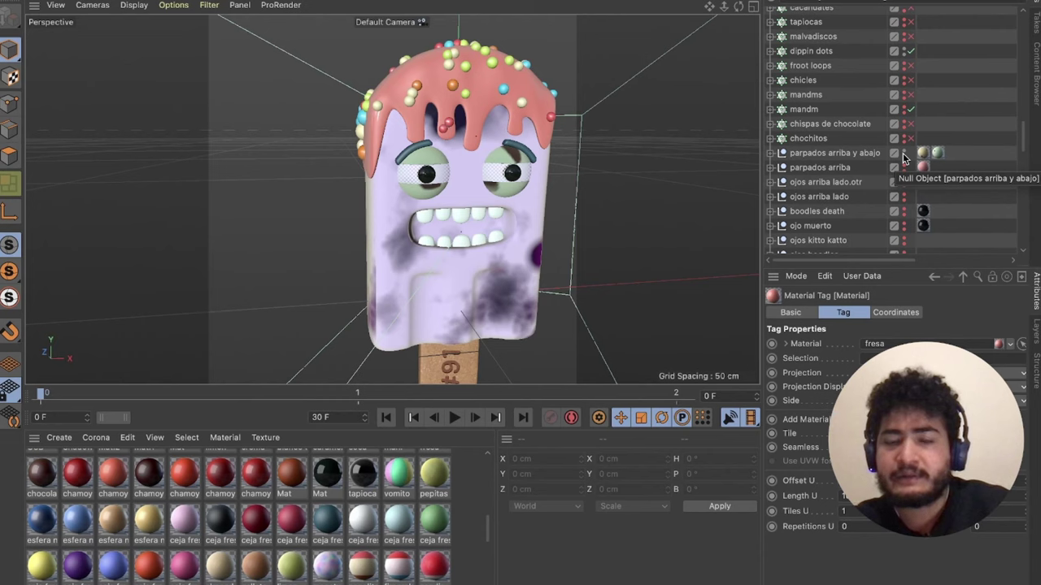
left_click(904, 154)
left_click(905, 168)
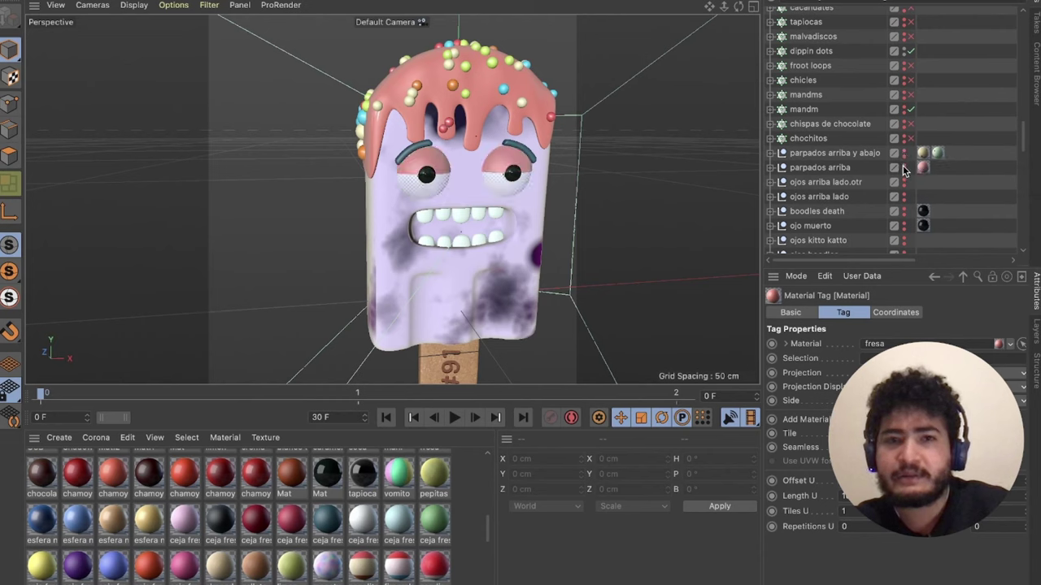
left_click(904, 168)
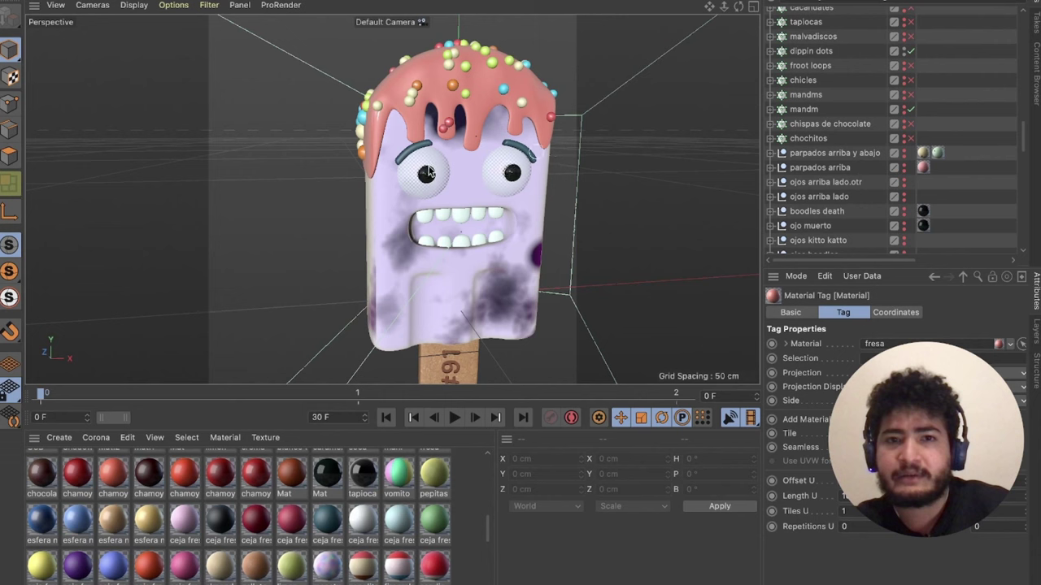
- Hide the colourful sprinkles, then try and hide the mandm and chispas de chocolate toppings
scroll(846, 140, "up", 3)
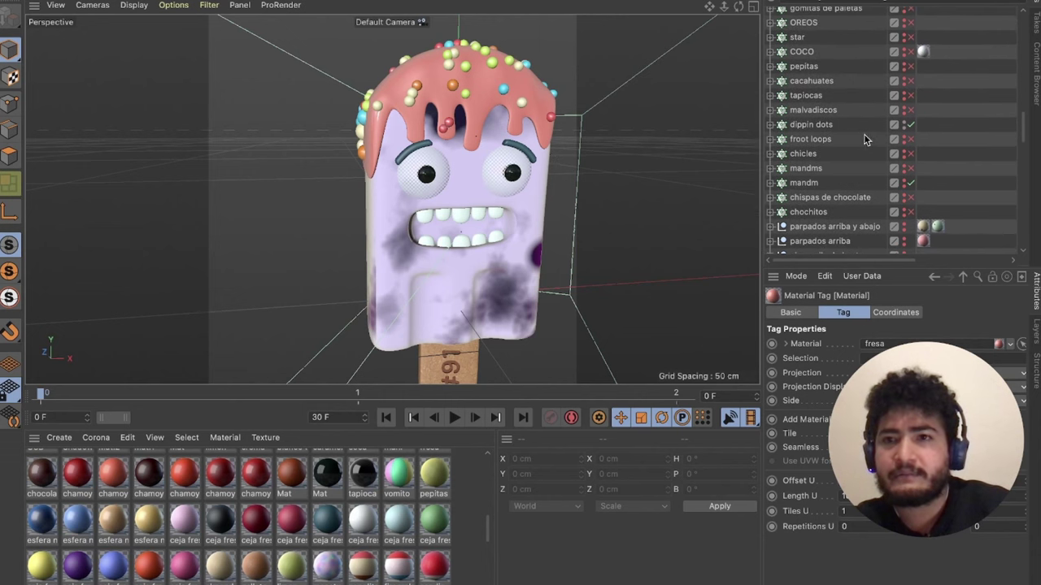
left_click(905, 126)
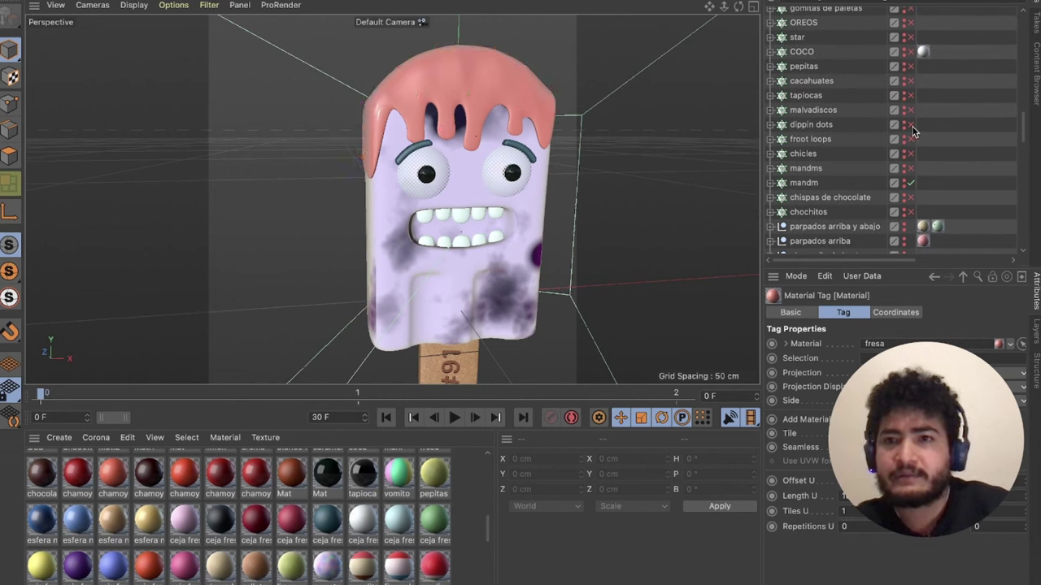
left_click(910, 183)
left_click(909, 198)
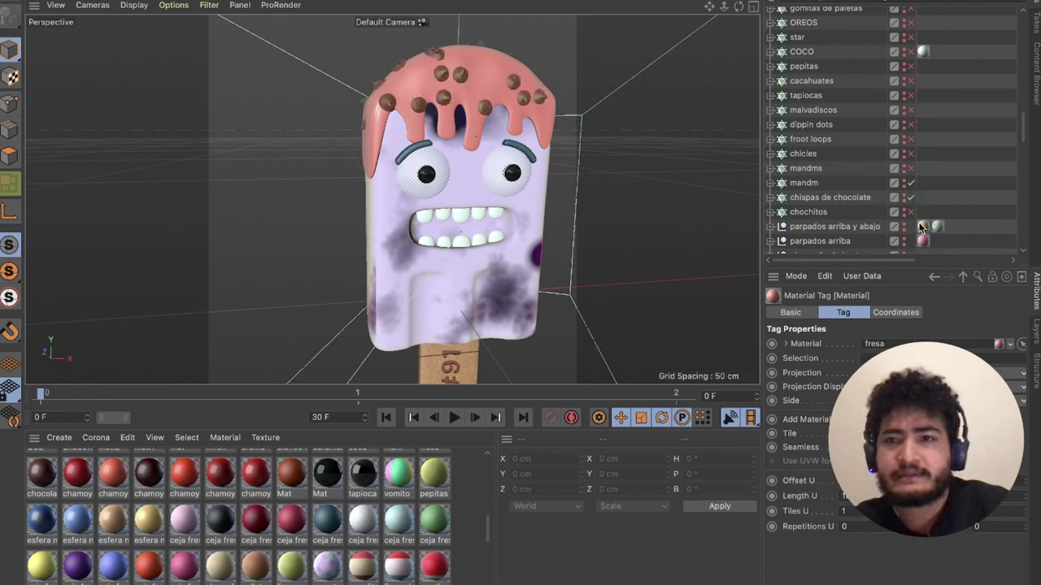
left_click(910, 197)
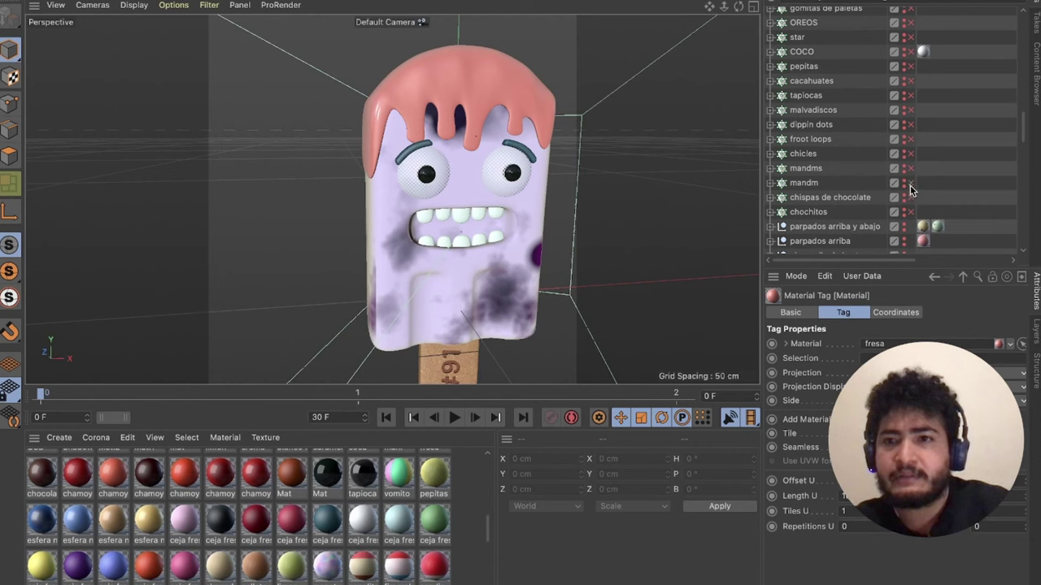
left_click(910, 184)
- Try the tapiocas and cacahuates toppings on the icing, then hide them again
scroll(906, 219, "up", 1)
scroll(907, 220, "down", 1)
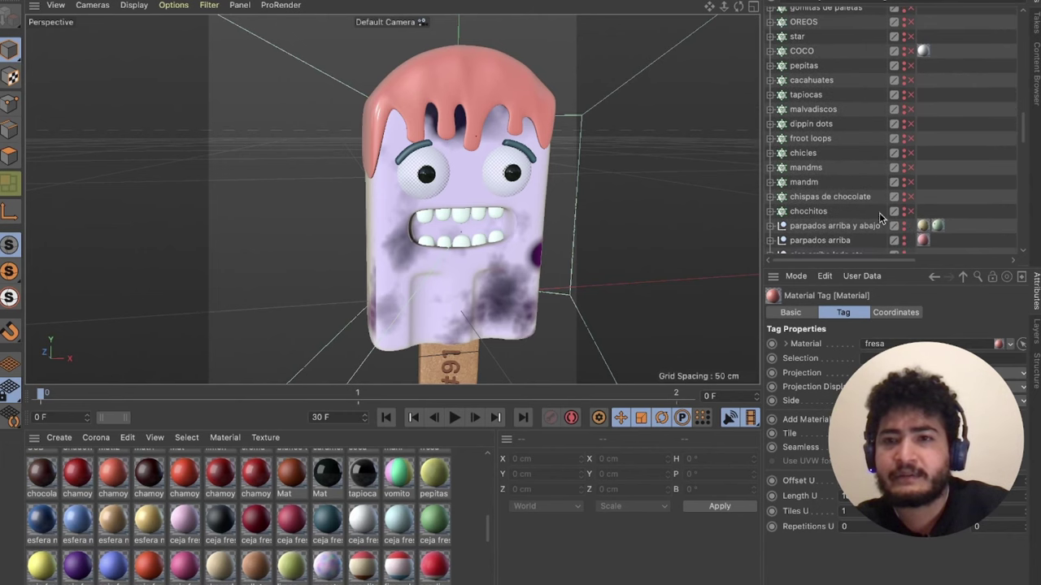
scroll(879, 213, "up", 1)
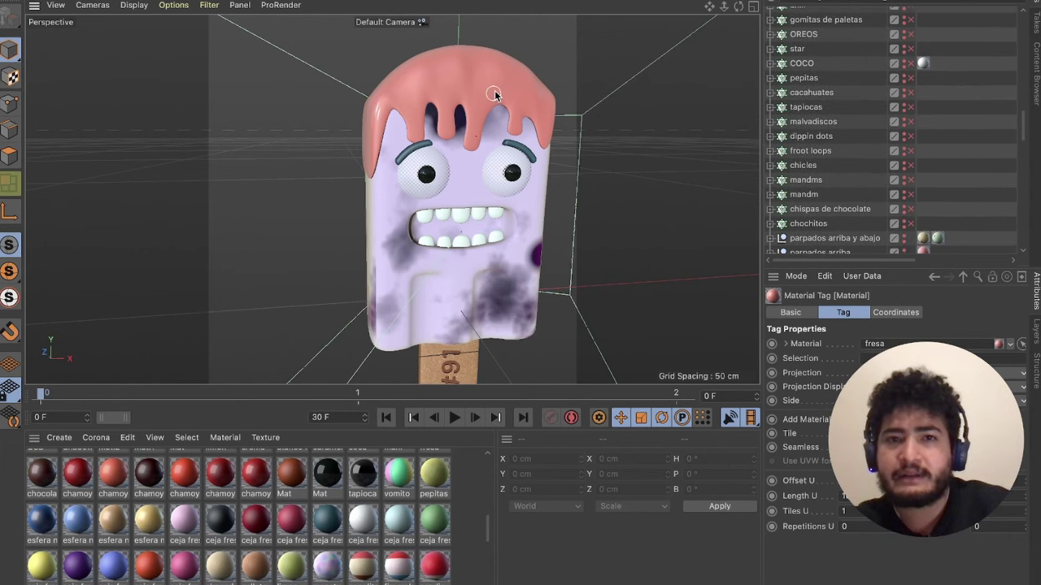
mouse_move(494, 94)
left_mouse_down("alt")
mouse_move(539, 102)
mouse_move(385, 50)
left_mouse_up("alt")
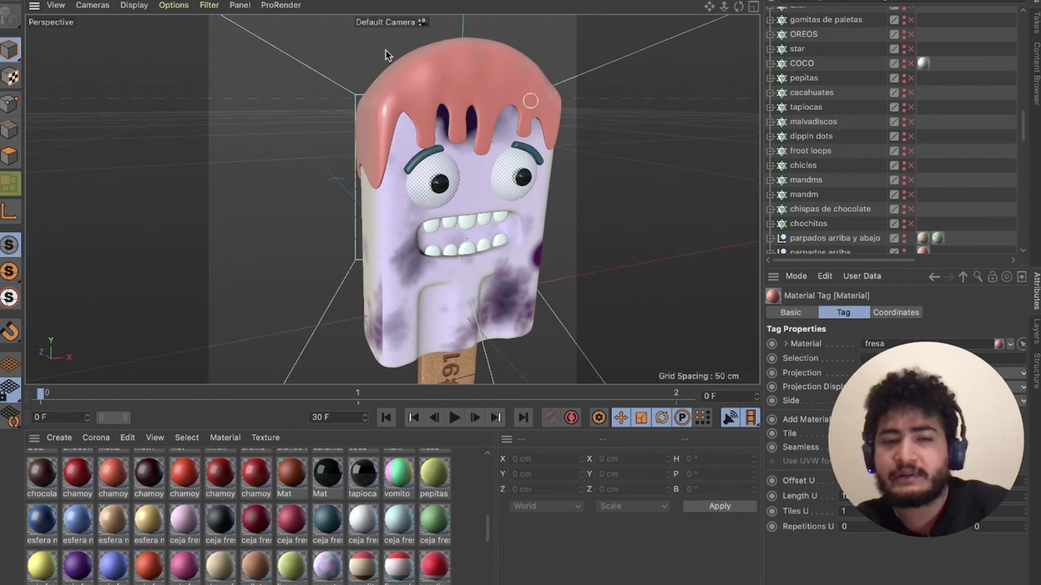
left_click(909, 107)
left_click(770, 106)
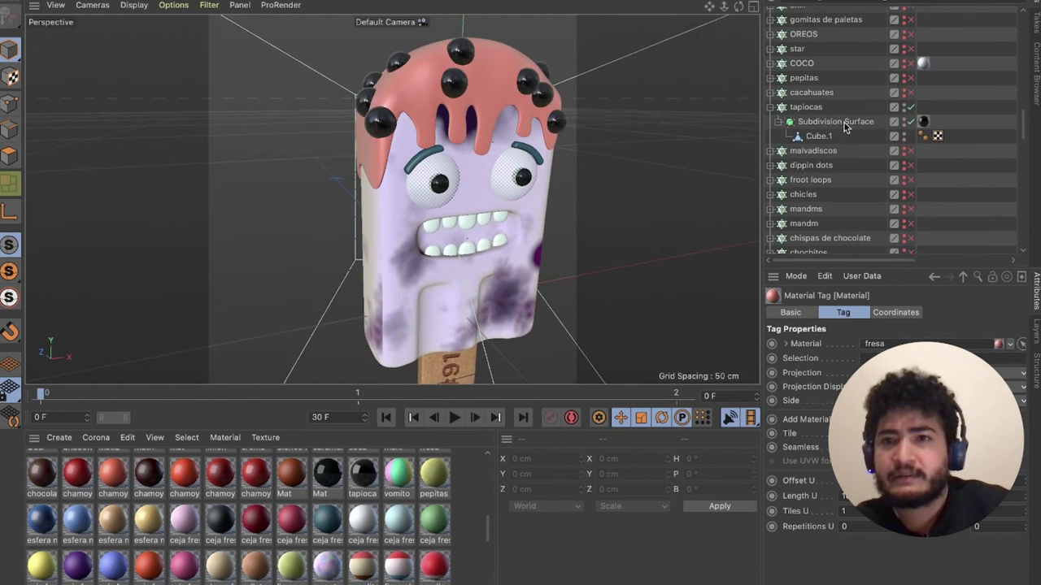
left_click(771, 108)
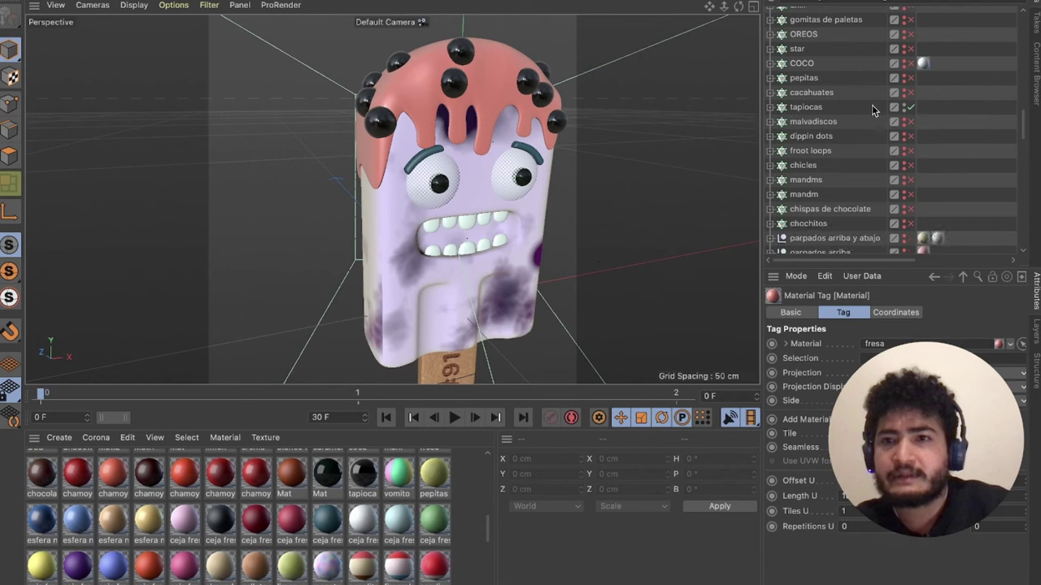
left_click(909, 109)
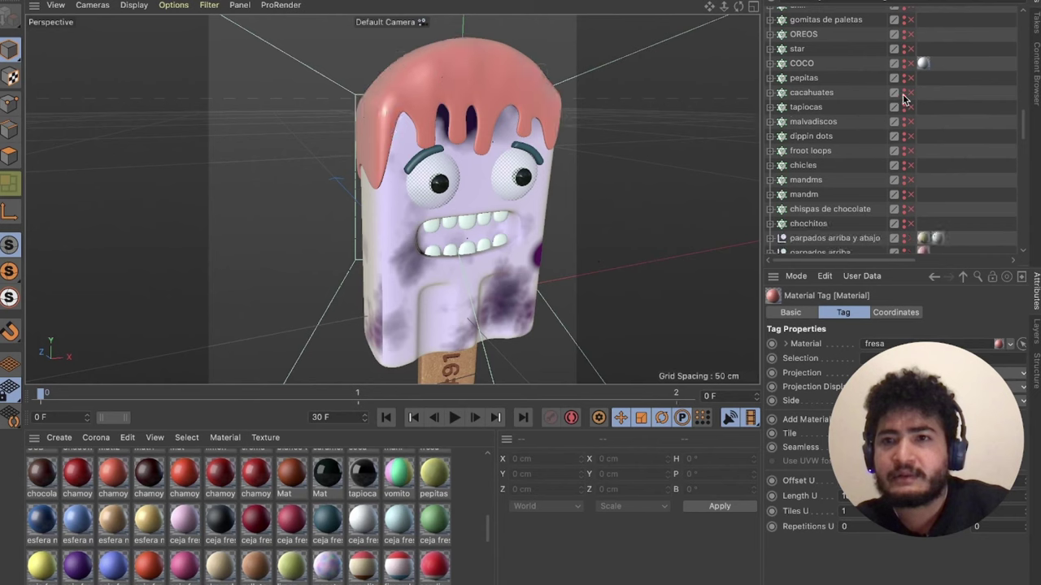
left_click(910, 93)
left_click(910, 93)
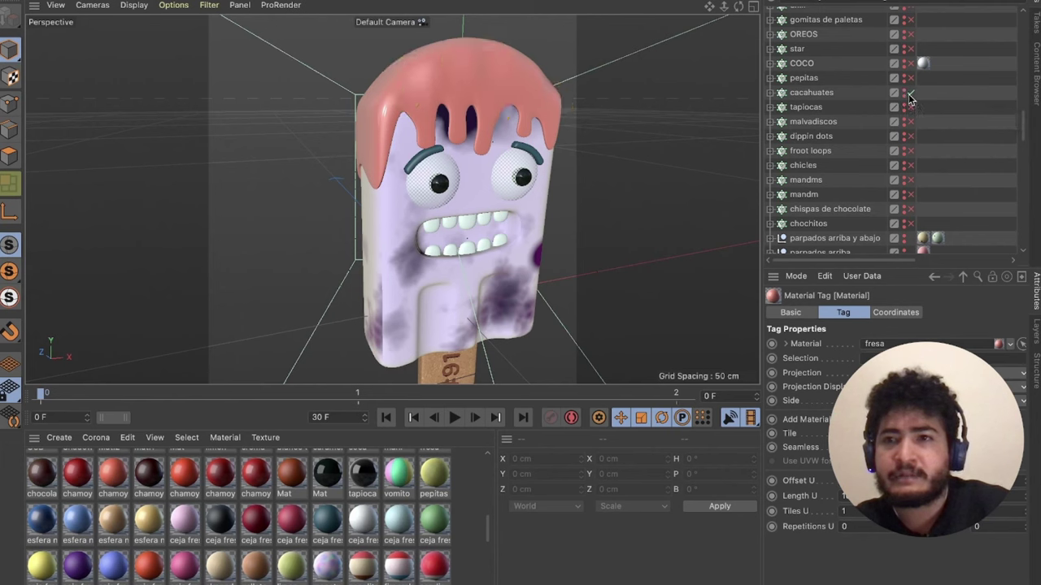
- Hide the gomitas de paletas candies and turn on the pretzel topping
scroll(894, 98, "up", 2)
scroll(846, 102, "up", 1)
scroll(846, 103, "up", 1)
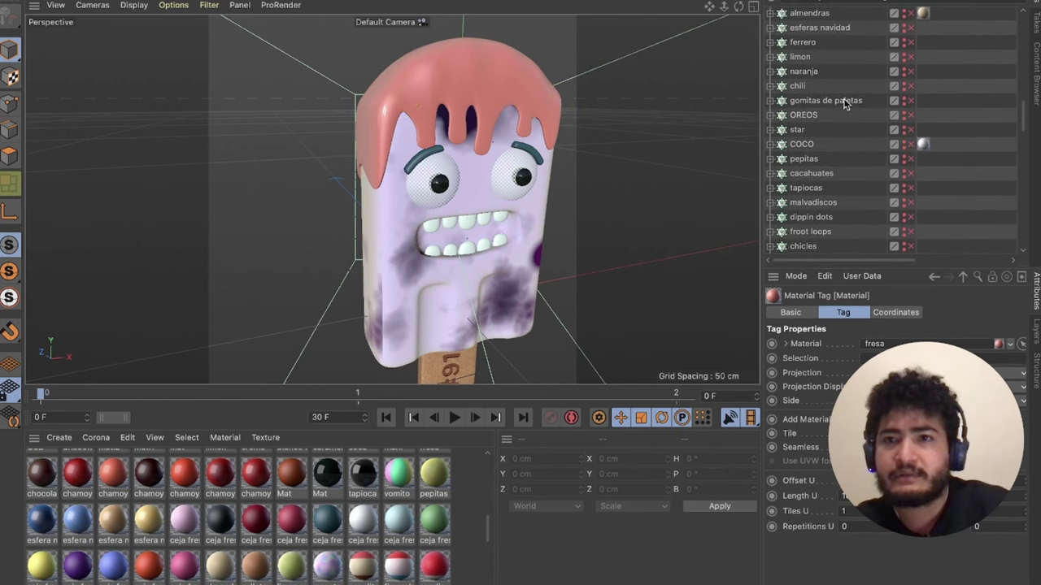
scroll(807, 105, "up", 1)
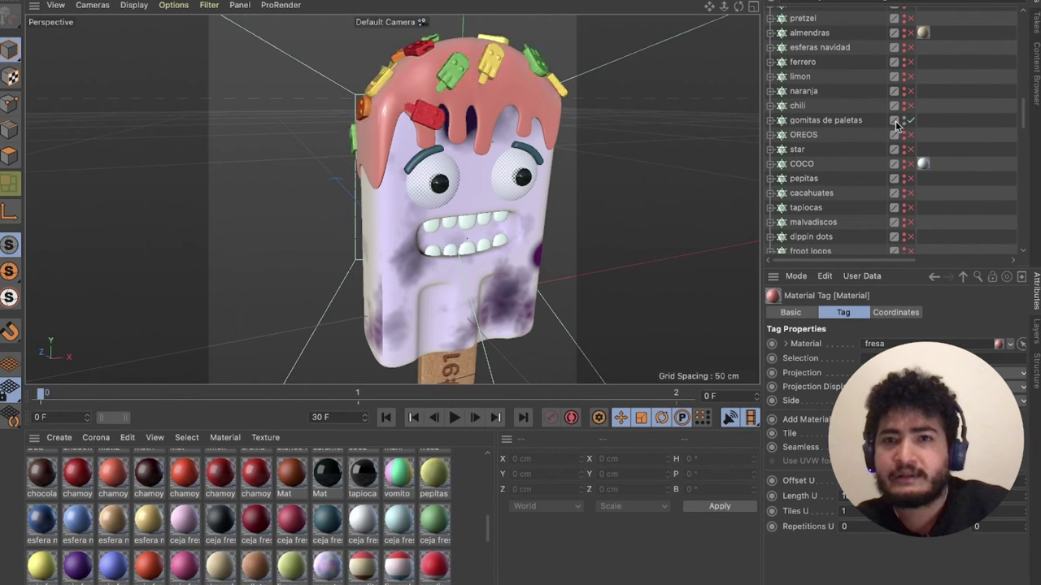
left_click(908, 121)
scroll(908, 120, "up", 2)
left_click(911, 50)
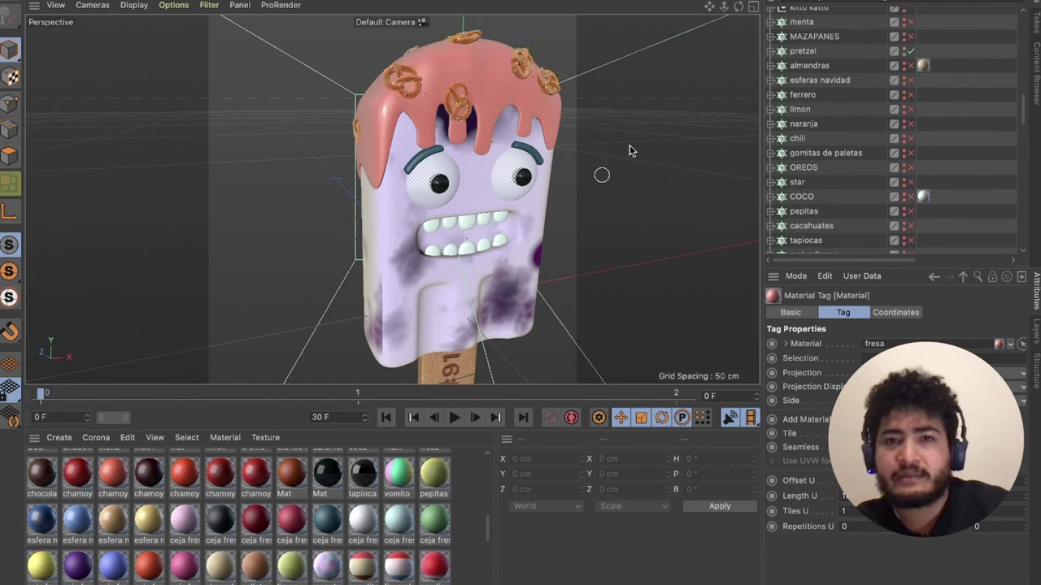
- Cycle through the Cejas eyebrow variants, leaving the dark-red arched eyebrows visible
scroll(811, 82, "up", 3)
scroll(810, 82, "up", 3)
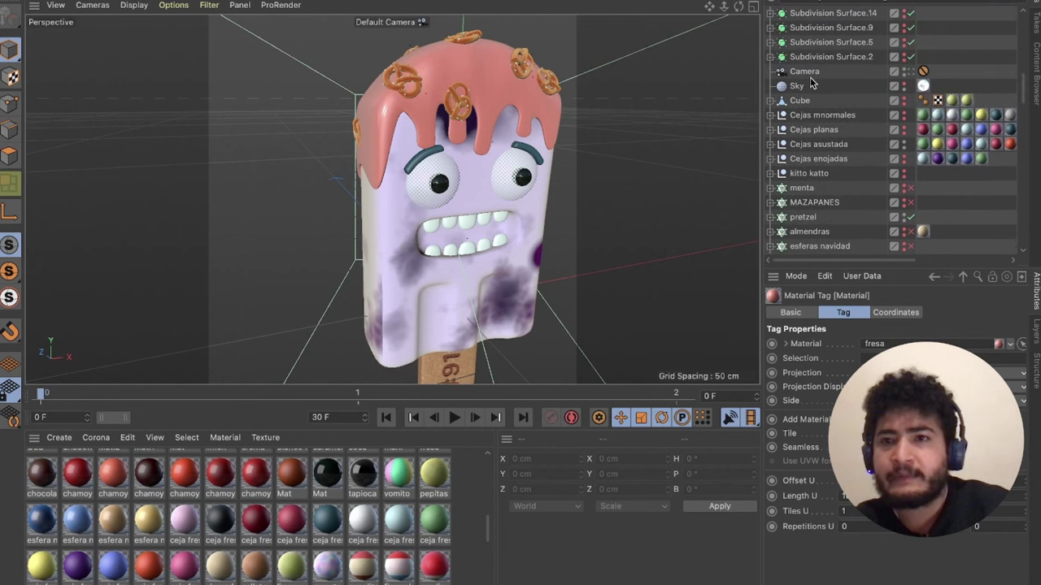
left_click(903, 160)
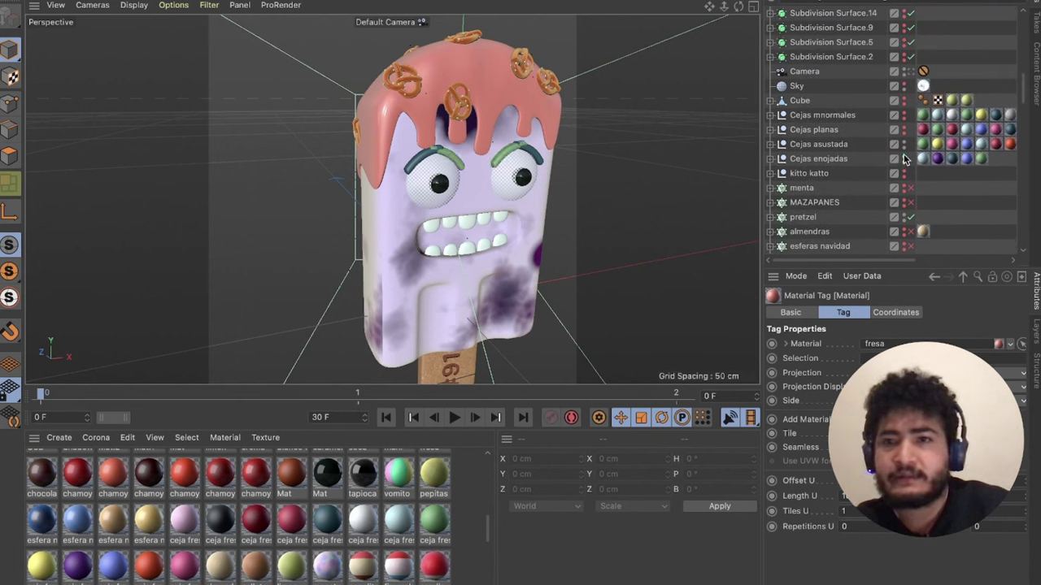
left_click(903, 145)
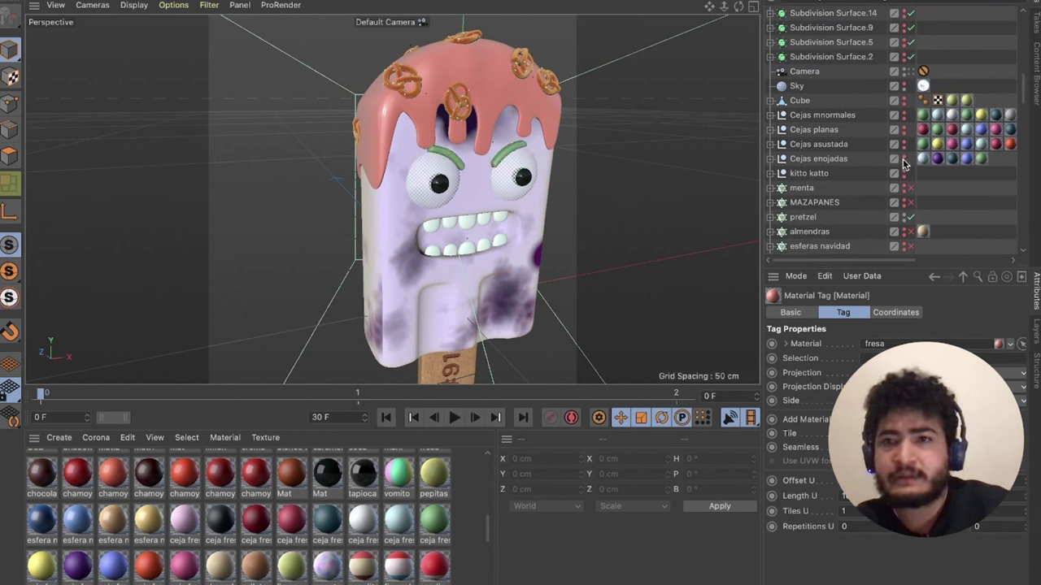
left_click(903, 160)
left_click(903, 131)
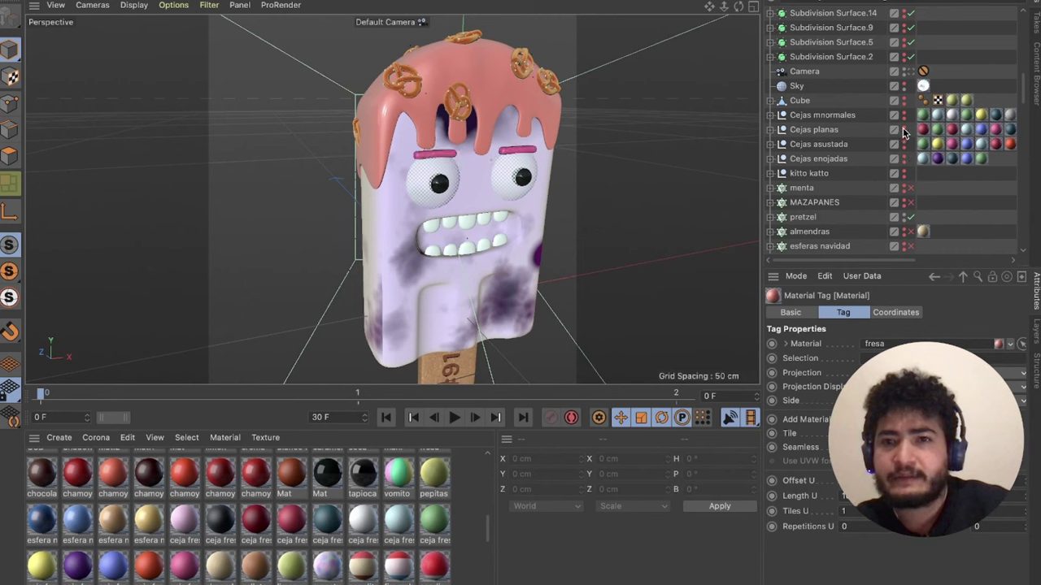
left_click(903, 130)
left_click(904, 116)
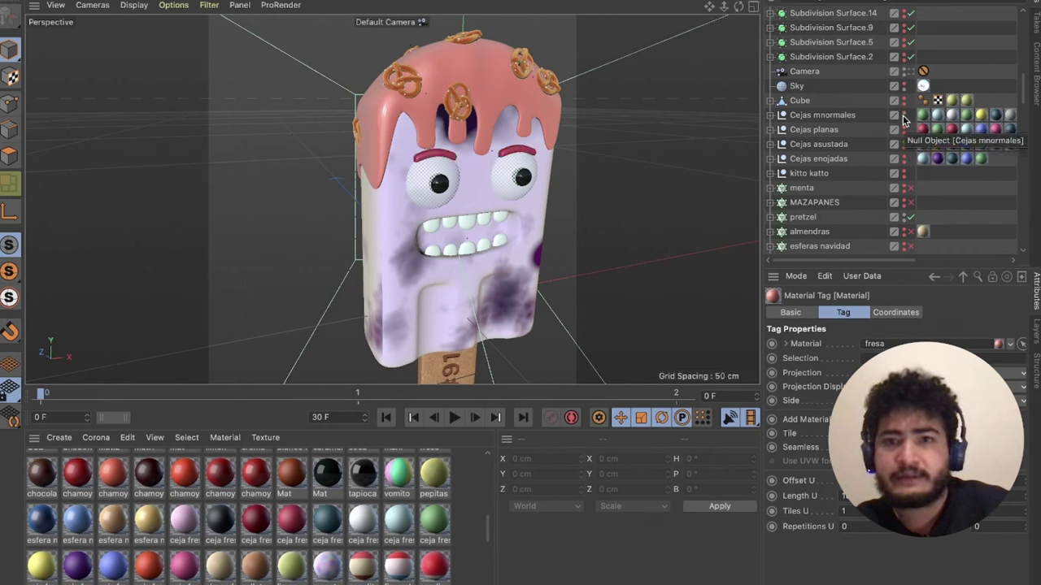
scroll(859, 138, "up", 2)
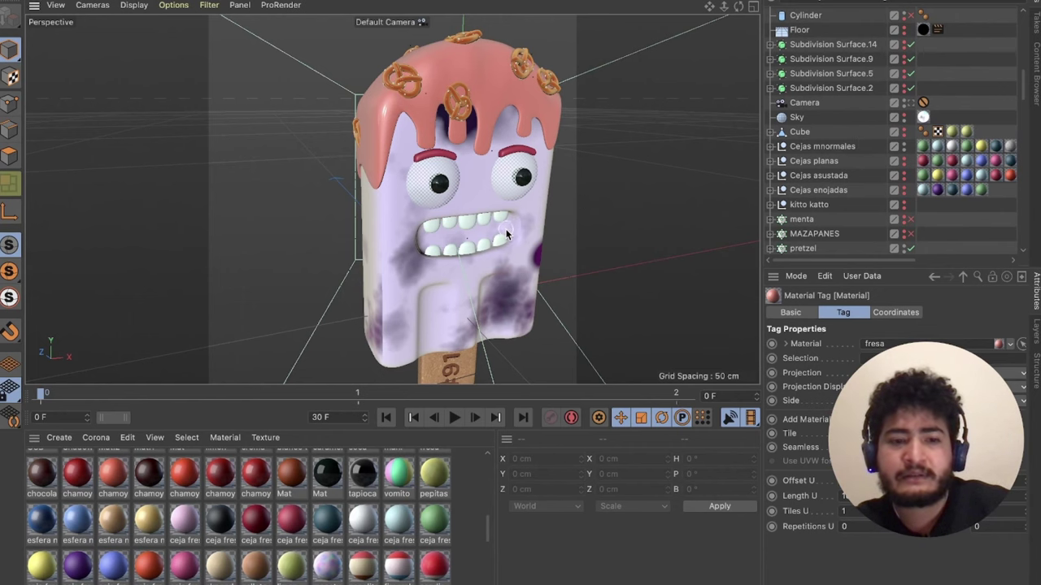
mouse_move(505, 234)
left_mouse_down("alt")
mouse_move(447, 186)
mouse_move(514, 179)
left_mouse_up("alt")
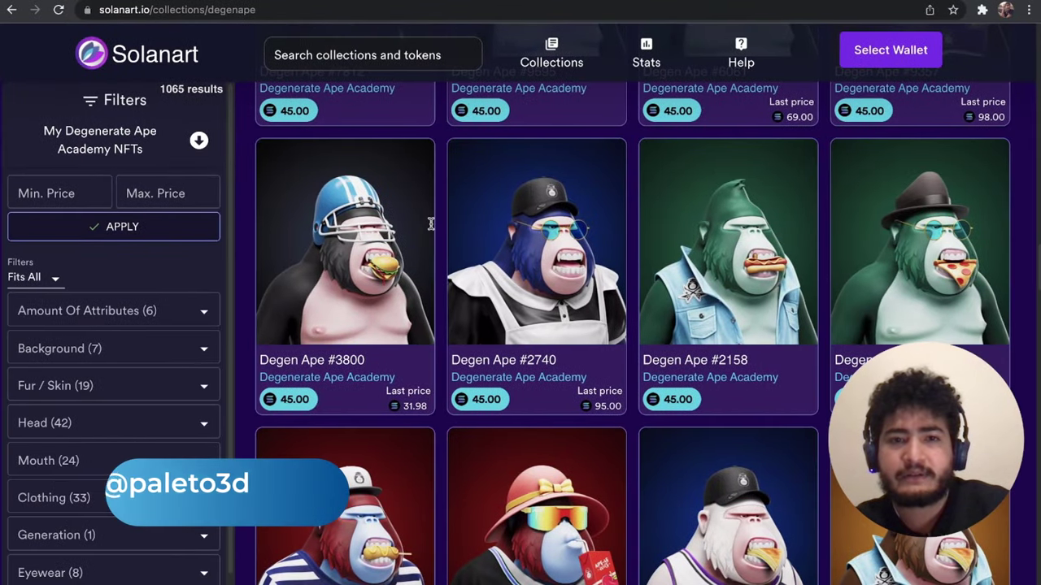
- Scroll down the Solanart Degenerate Ape Academy grid to see more listings
scroll(431, 224, "down", 1)
scroll(431, 226, "down", 3)
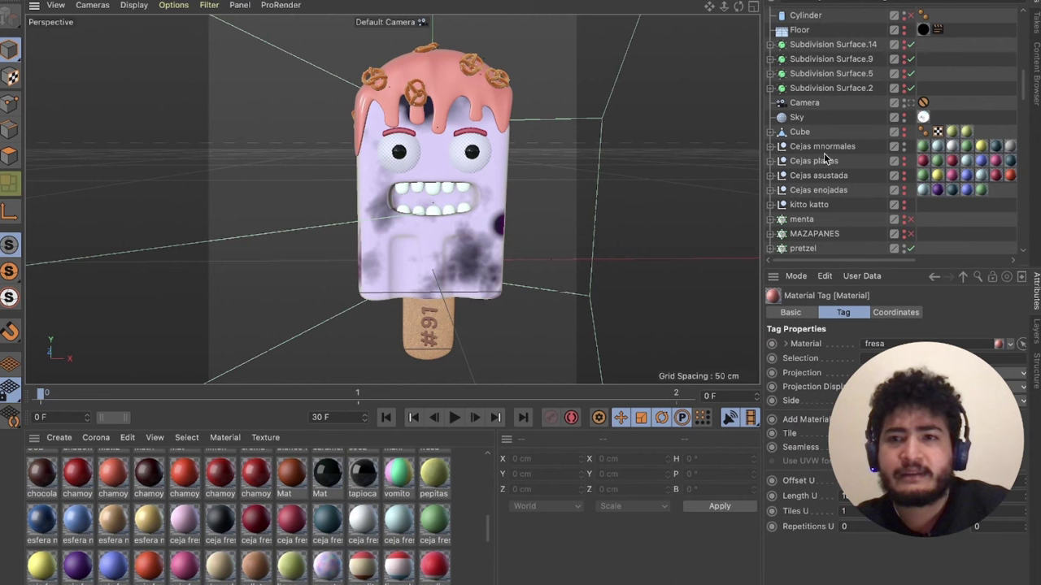
- Select the scene's Camera object and make it the active viewport camera
left_click(804, 103)
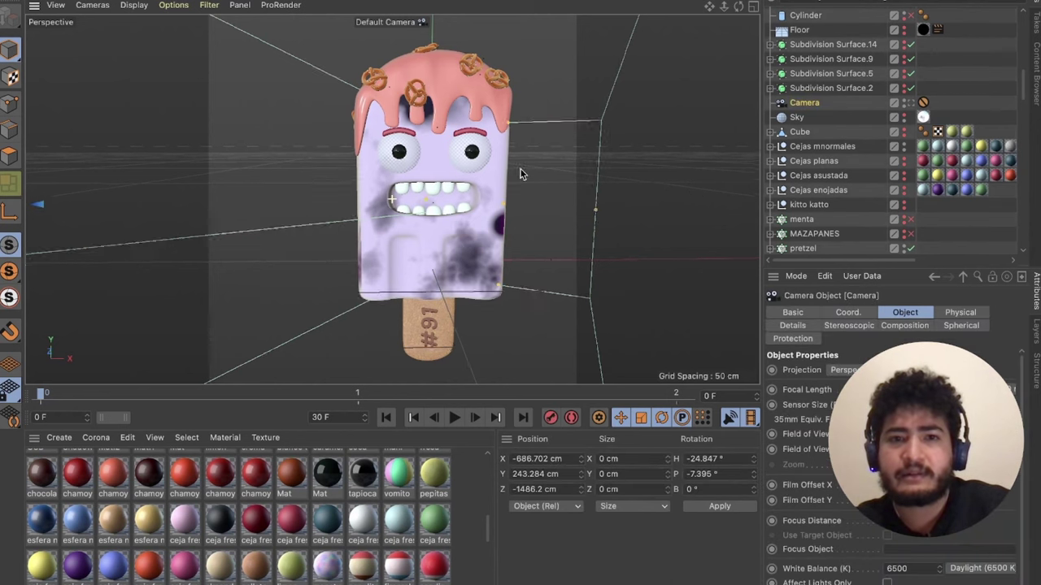
scroll(516, 175, "down", 3)
scroll(504, 173, "up", 1)
scroll(500, 178, "up", 2)
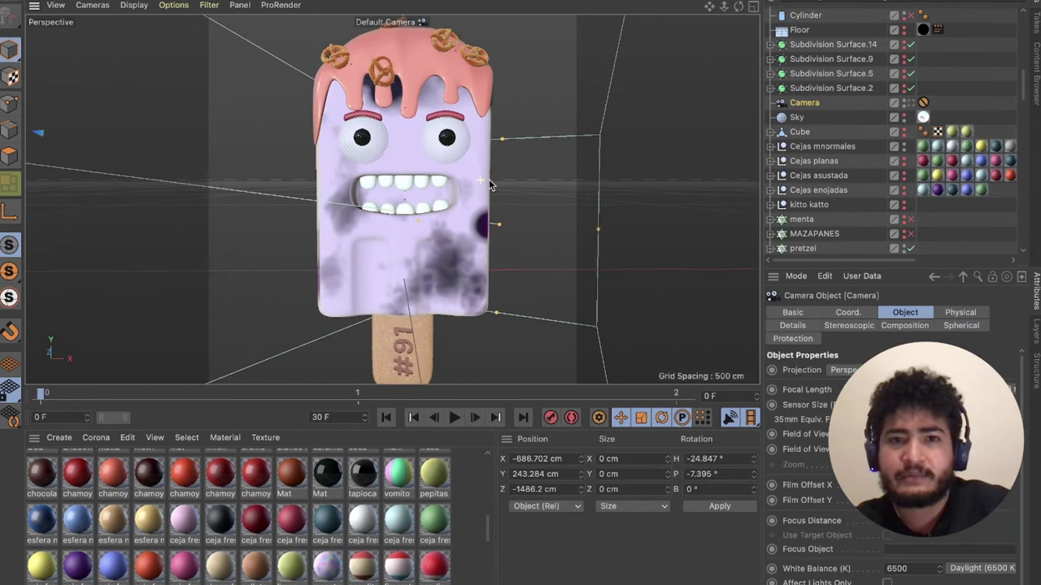
scroll(496, 182, "up", 1)
scroll(498, 182, "up", 1)
scroll(496, 182, "down", 1)
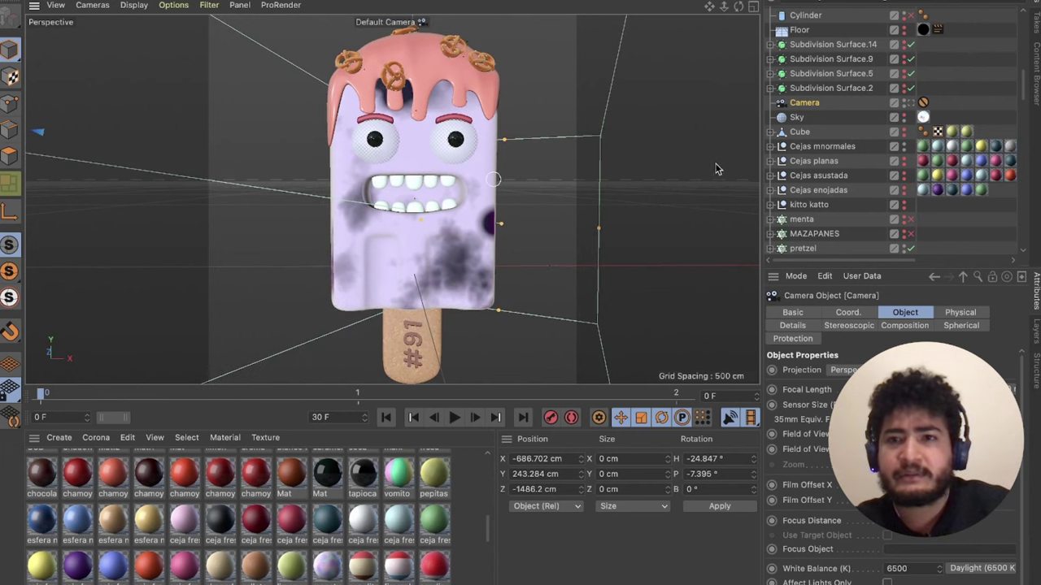
left_click(910, 103)
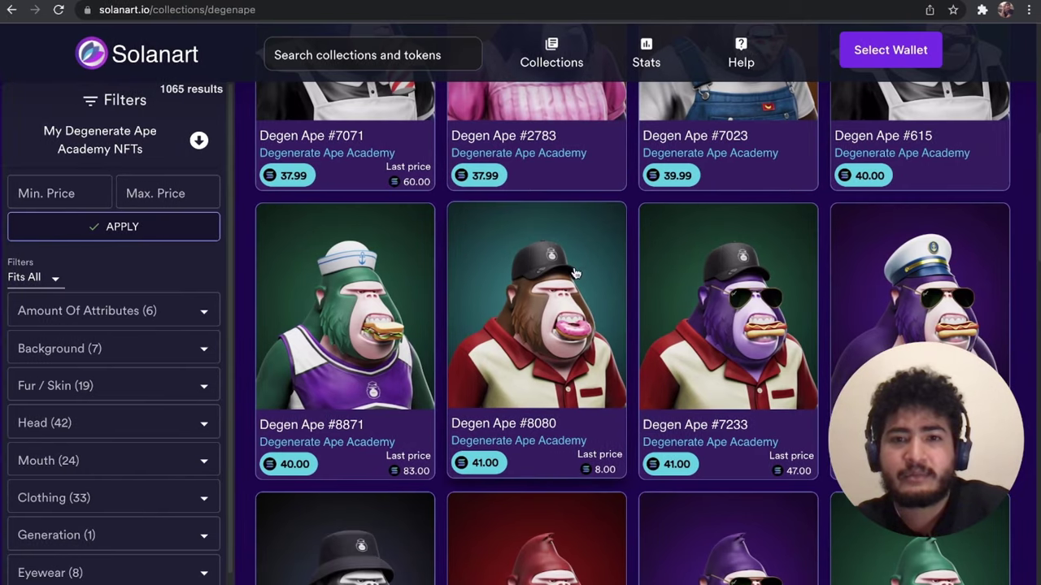
- Scroll the Solanart listings back up to the first row with Degen Ape #7071
scroll(722, 255, "down", 1)
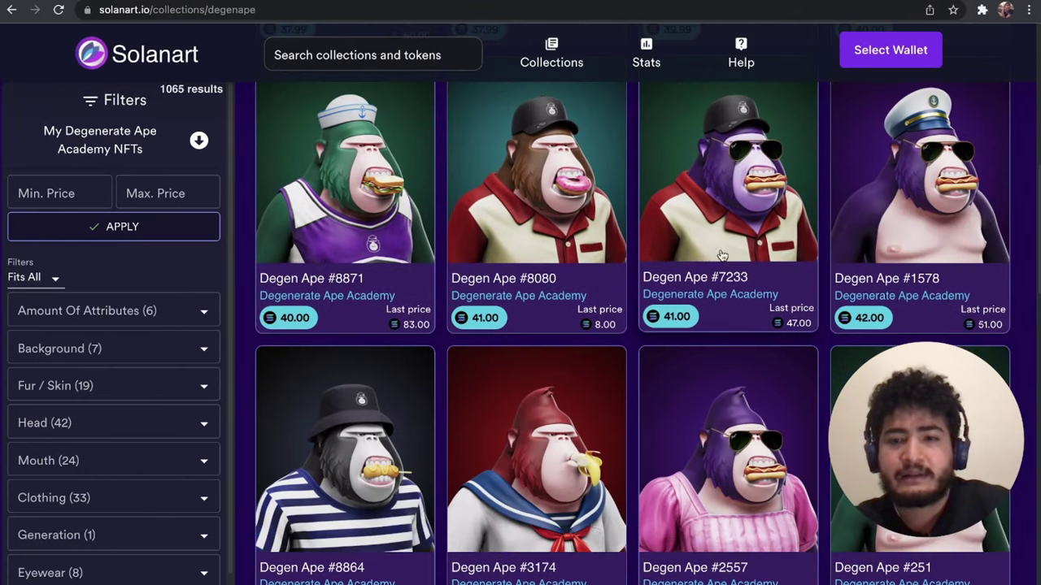
scroll(741, 456, "down", 3)
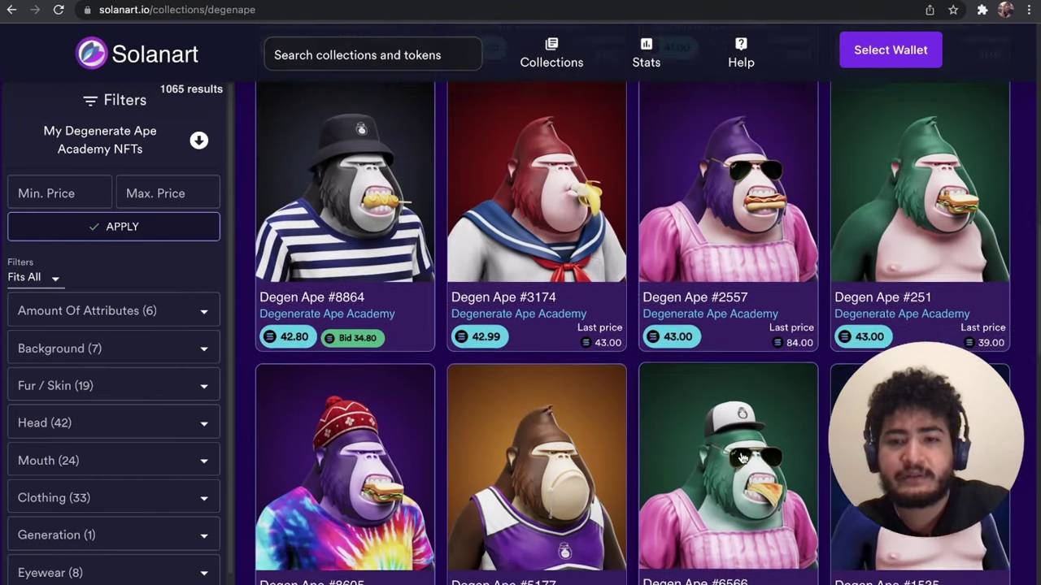
scroll(742, 457, "down", 2)
scroll(741, 457, "up", 4)
scroll(741, 458, "up", 2)
scroll(743, 460, "up", 3)
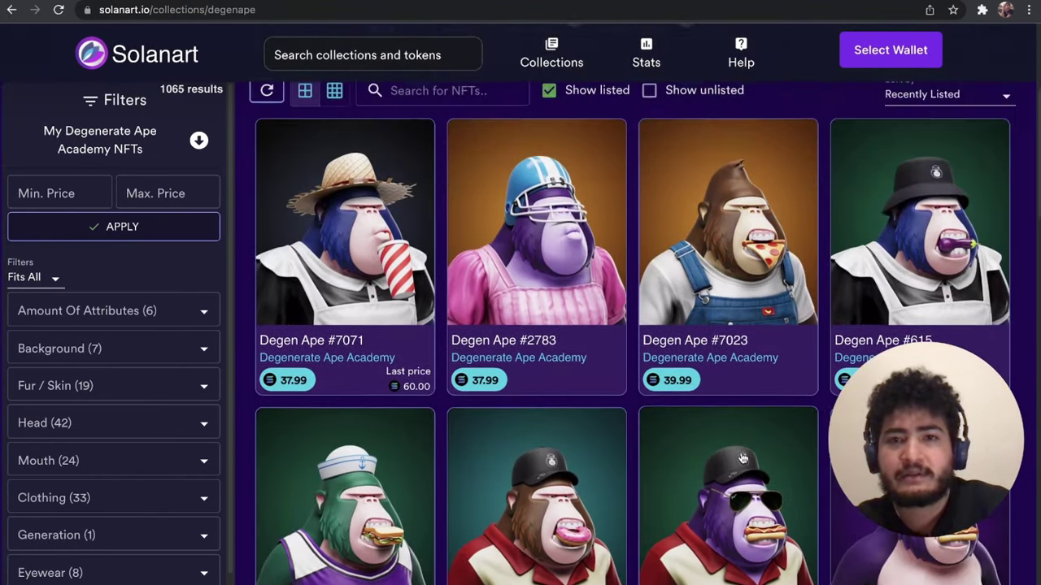
scroll(742, 459, "up", 3)
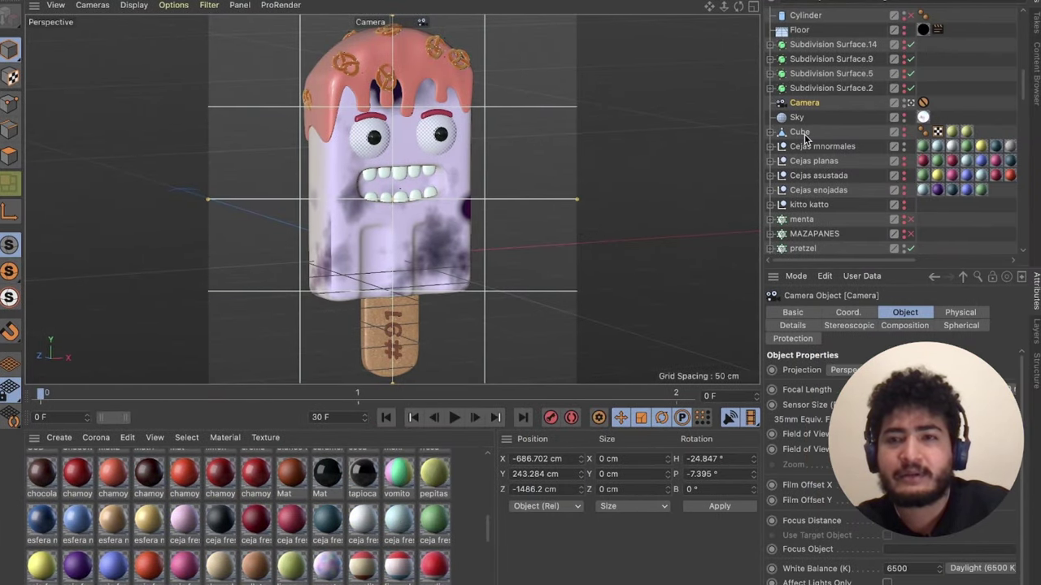
- Replace the lengua.horny tongue with the stuck-out lengua fuera tongue
scroll(840, 123, "up", 3)
scroll(840, 124, "up", 4)
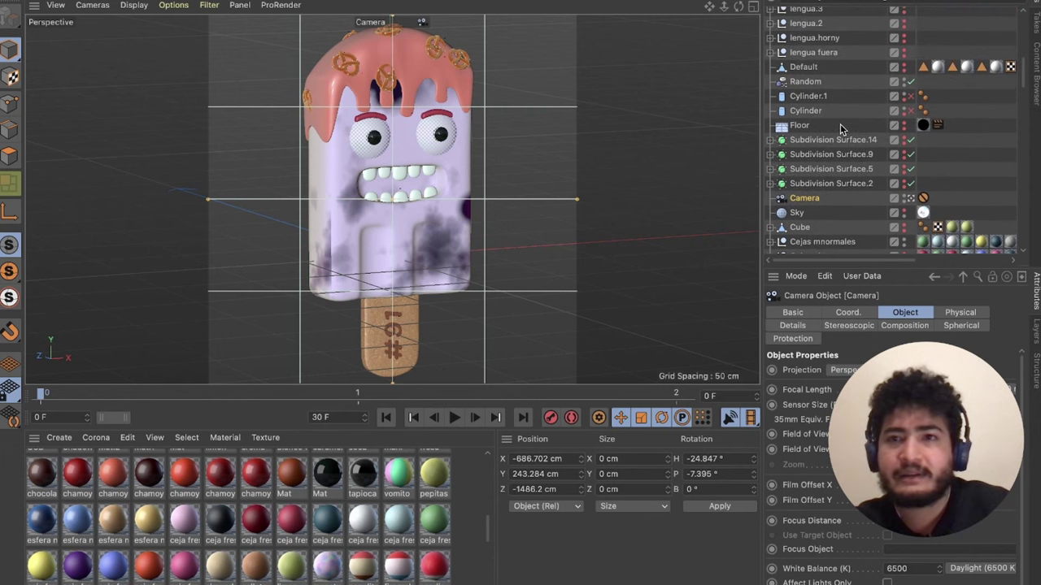
scroll(840, 124, "up", 3)
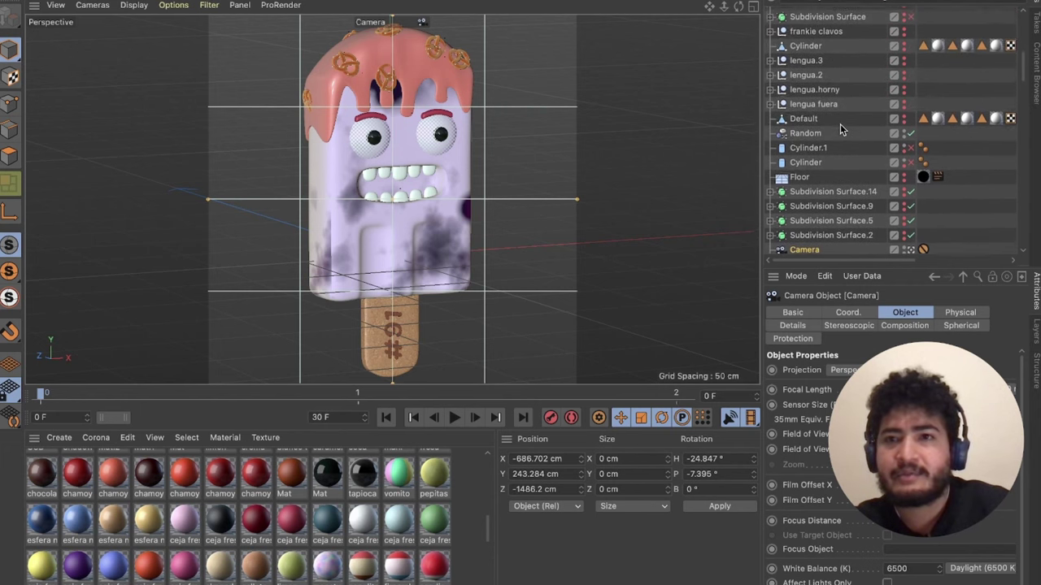
left_click(905, 112)
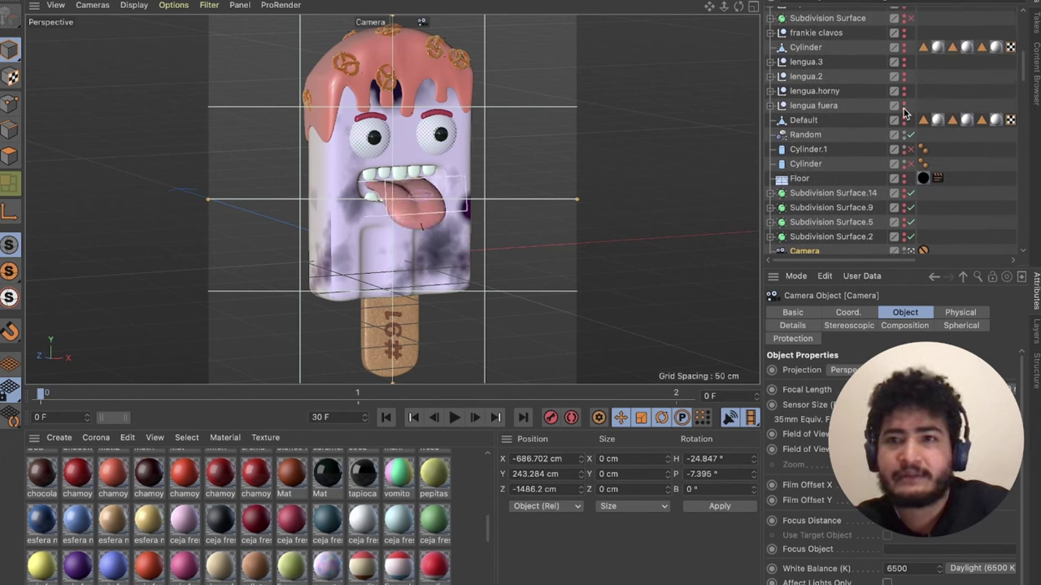
left_click(904, 111)
left_click(905, 94)
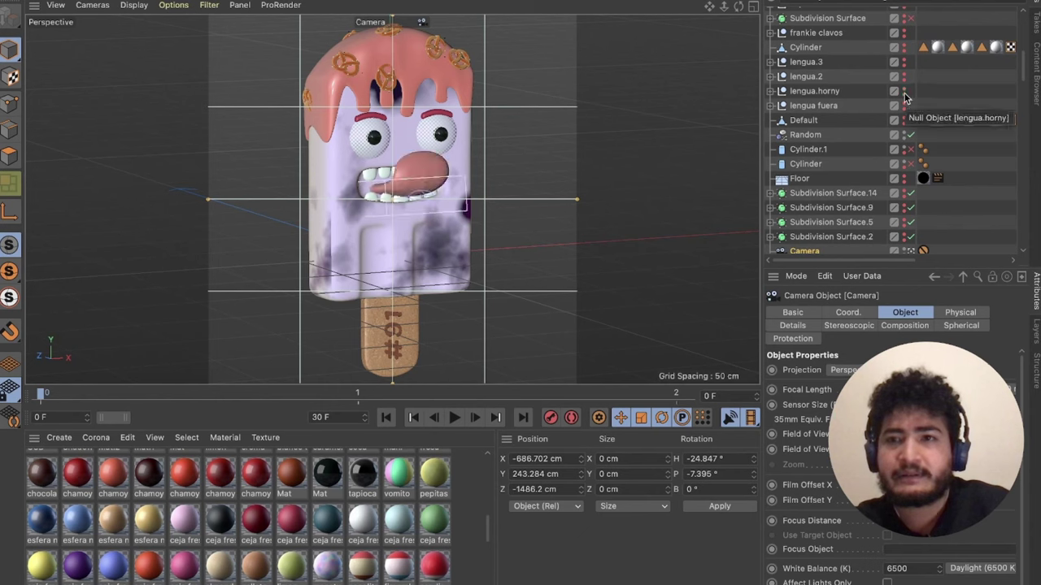
left_click(905, 94)
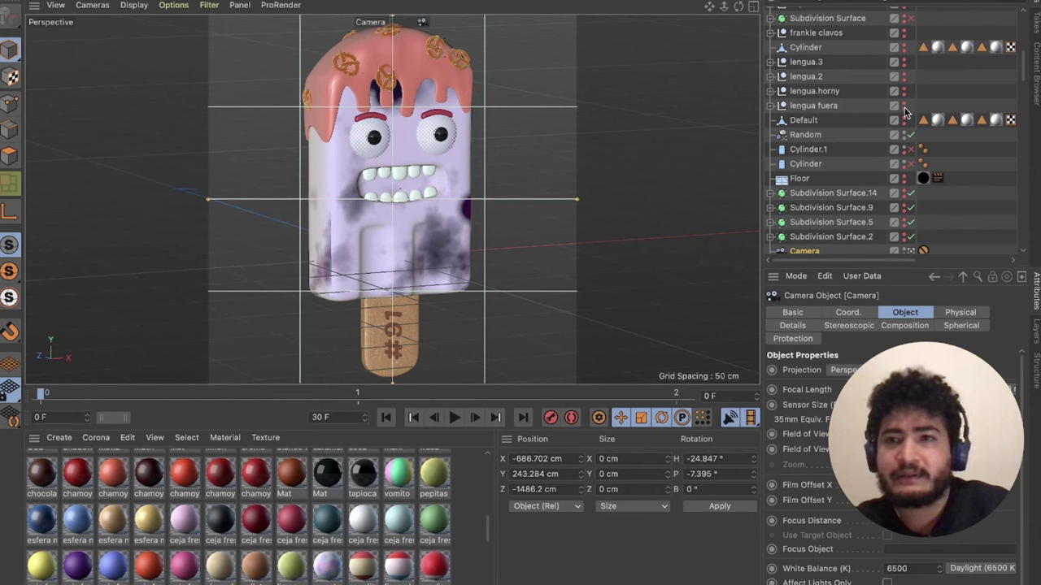
left_click(905, 110)
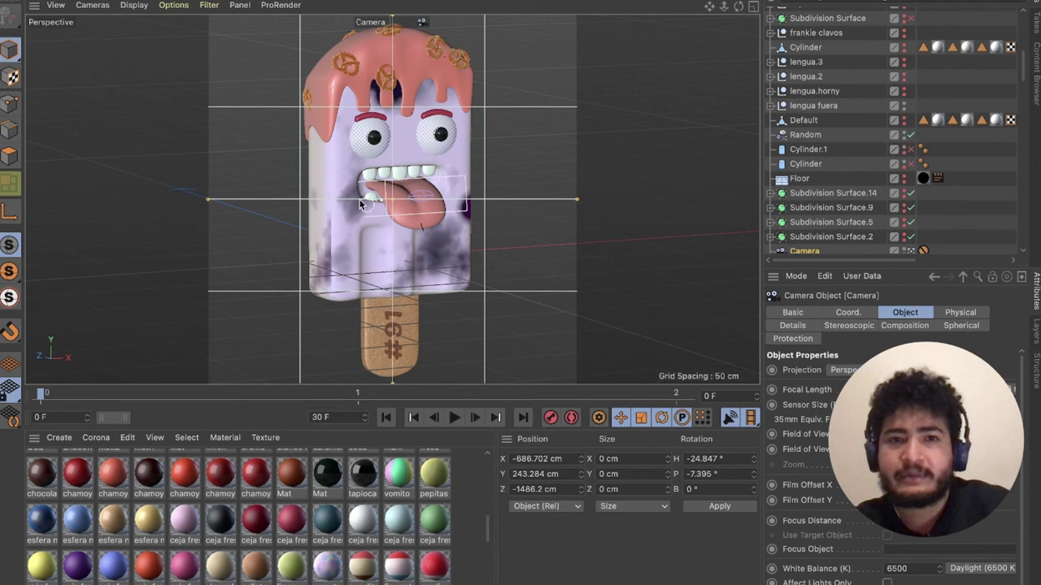
- Try the santa hat on the popsicle, then hide it again
scroll(816, 150, "up", 5)
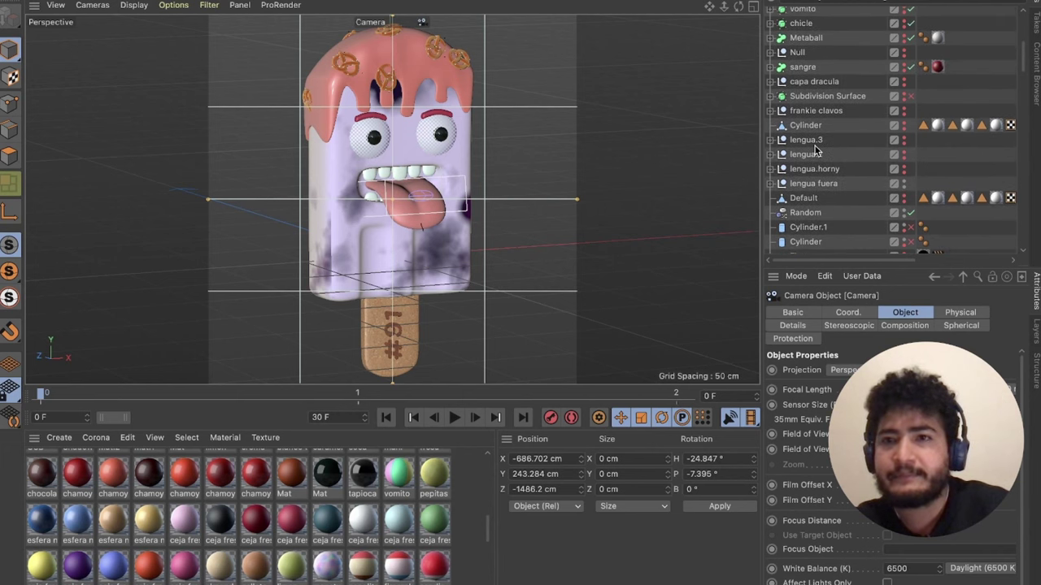
scroll(816, 151, "up", 4)
scroll(816, 150, "up", 3)
scroll(816, 151, "up", 3)
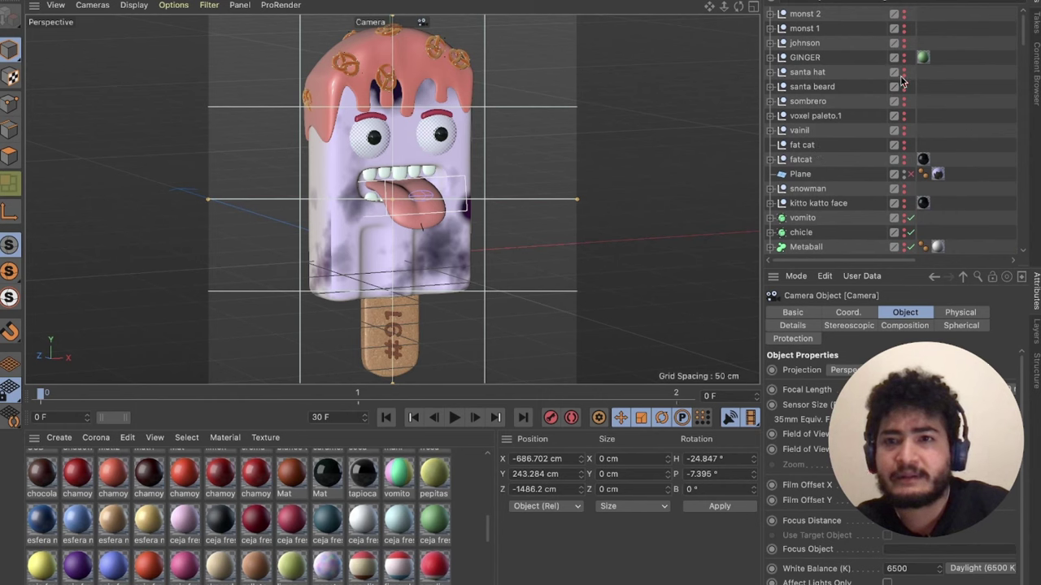
left_click(902, 72)
left_click(903, 73)
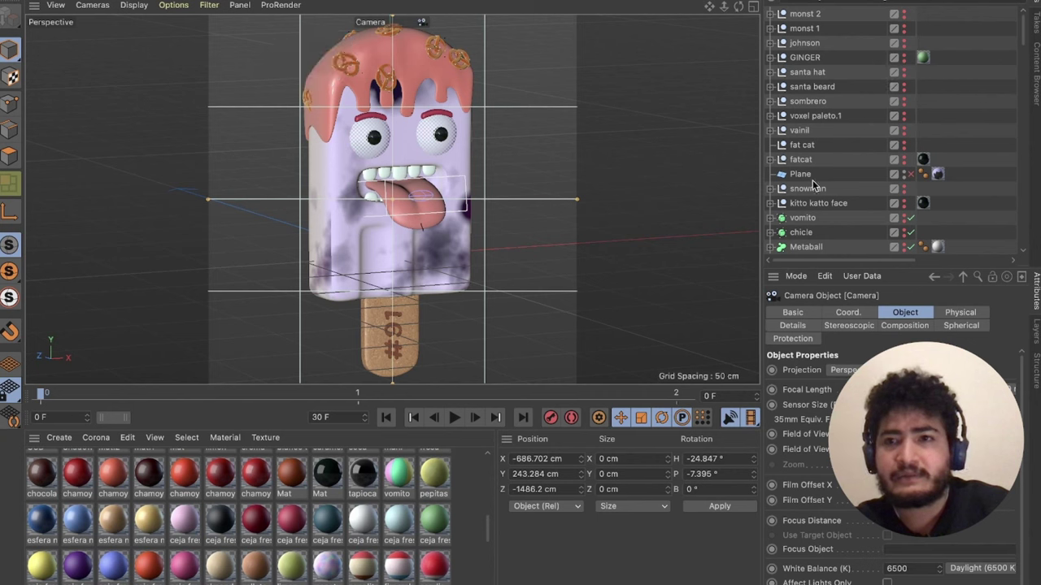
scroll(878, 58, "down", 5)
scroll(877, 58, "down", 5)
scroll(877, 58, "down", 5)
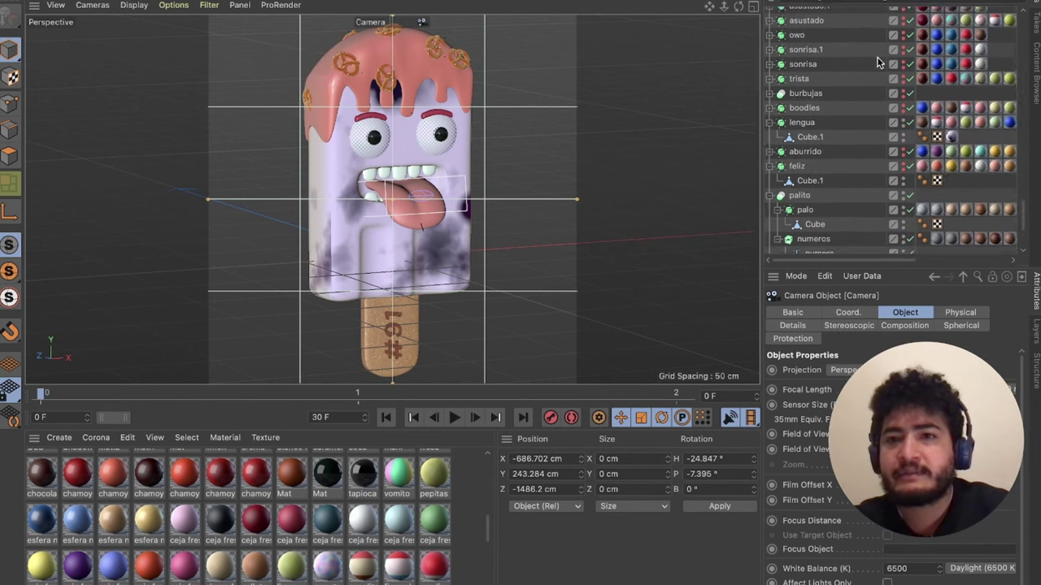
scroll(877, 58, "down", 5)
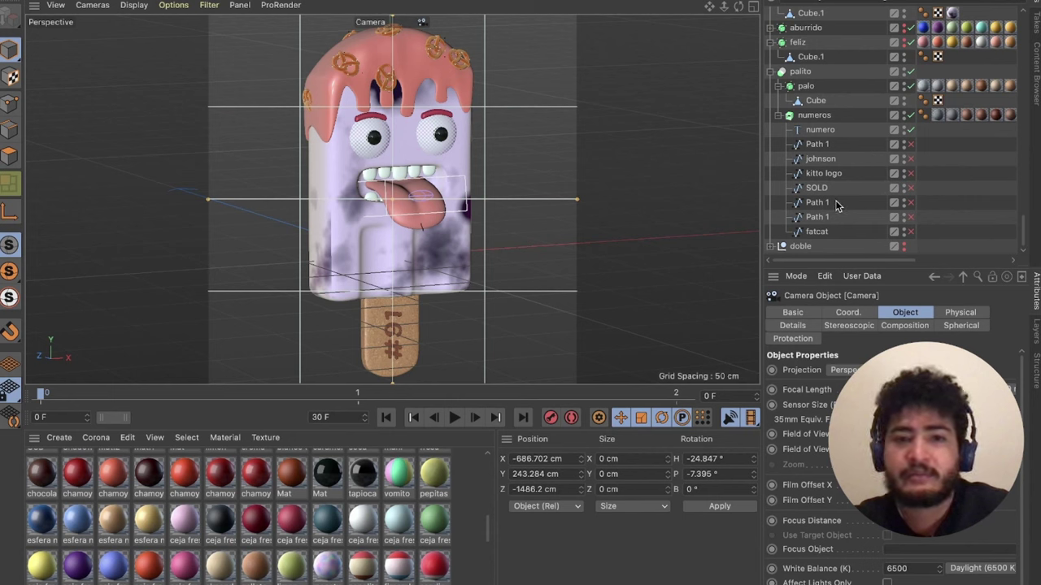
scroll(835, 200, "up", 3)
scroll(835, 200, "up", 2)
scroll(835, 200, "up", 2)
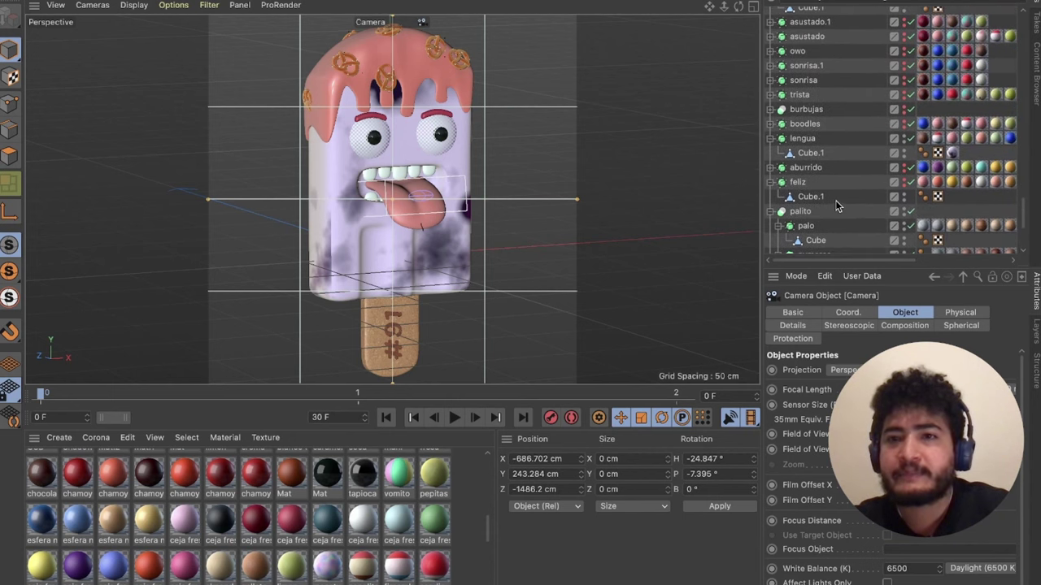
- Give the popsicle body the purple material and delete its red material tag
left_click(905, 139)
scroll(907, 143, "down", 1)
scroll(906, 144, "down", 2)
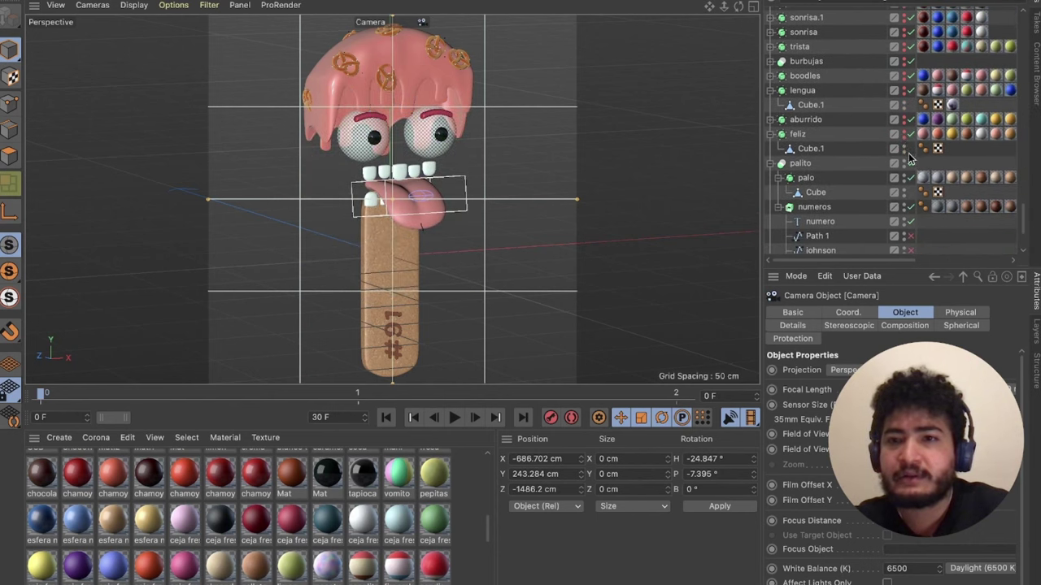
left_click(905, 139)
scroll(903, 137, "right", 5)
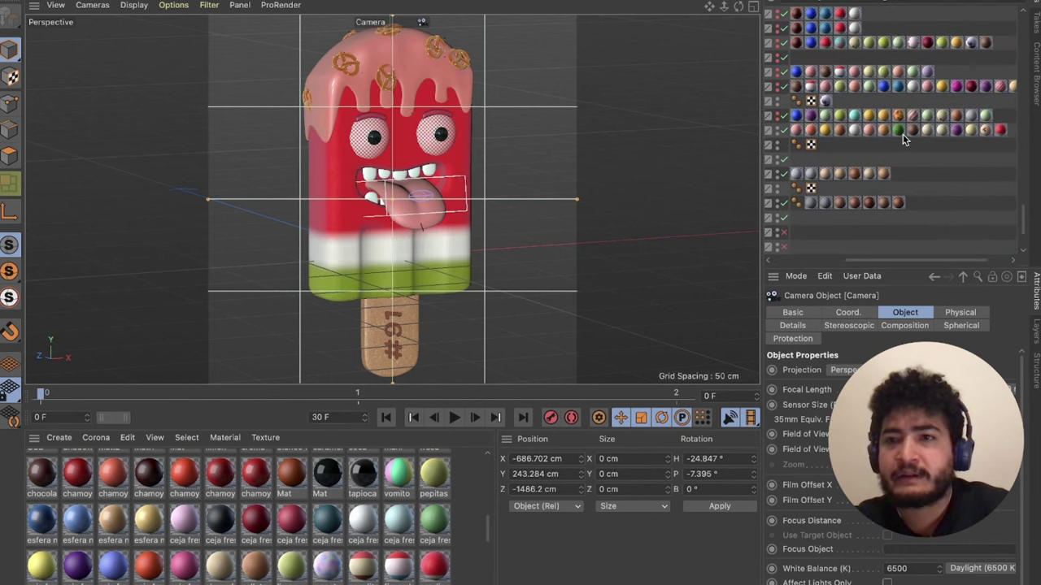
scroll(903, 137, "right", 1)
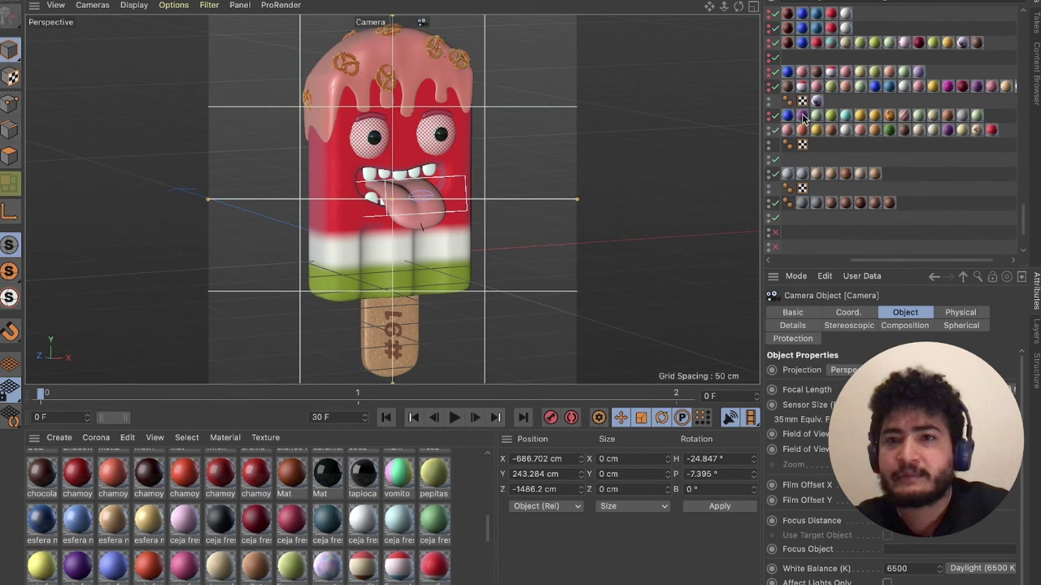
left_click(1012, 134)
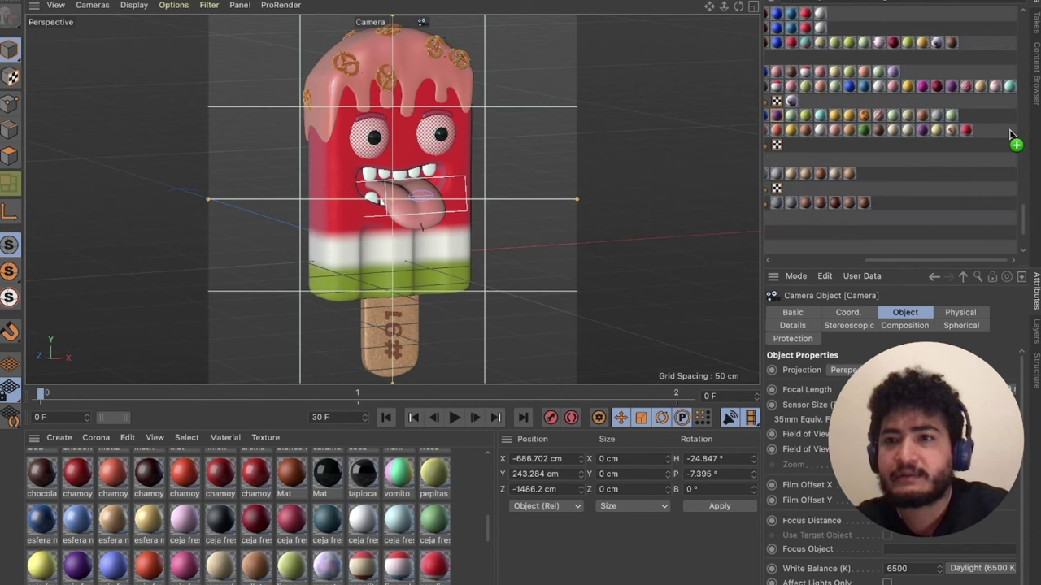
left_click(983, 142)
left_click(980, 130)
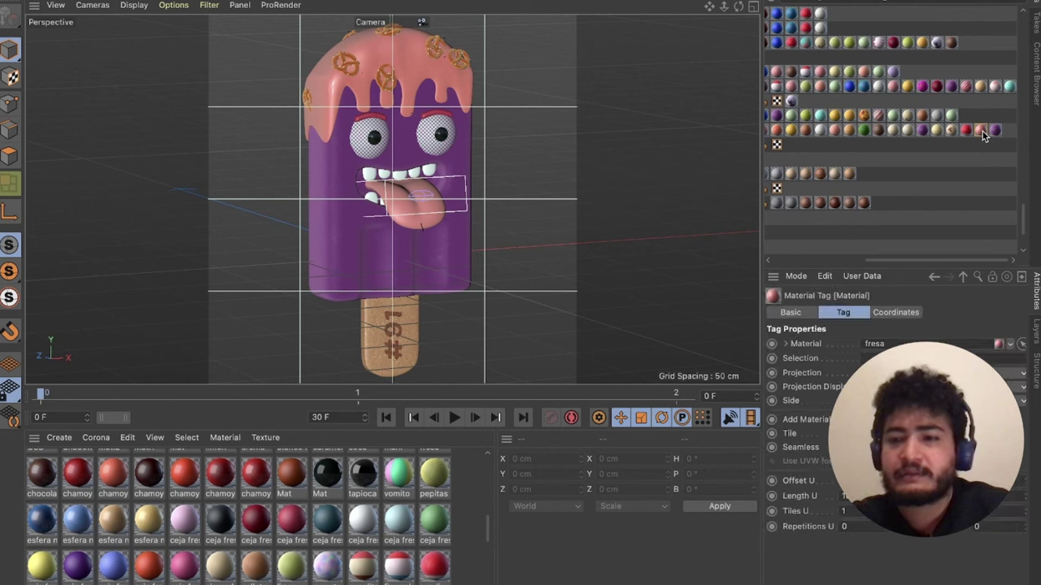
key("Delete")
- Drag the chamoy material tag to the end of the topping's tag row to turn it red
scroll(982, 136, "left", 5)
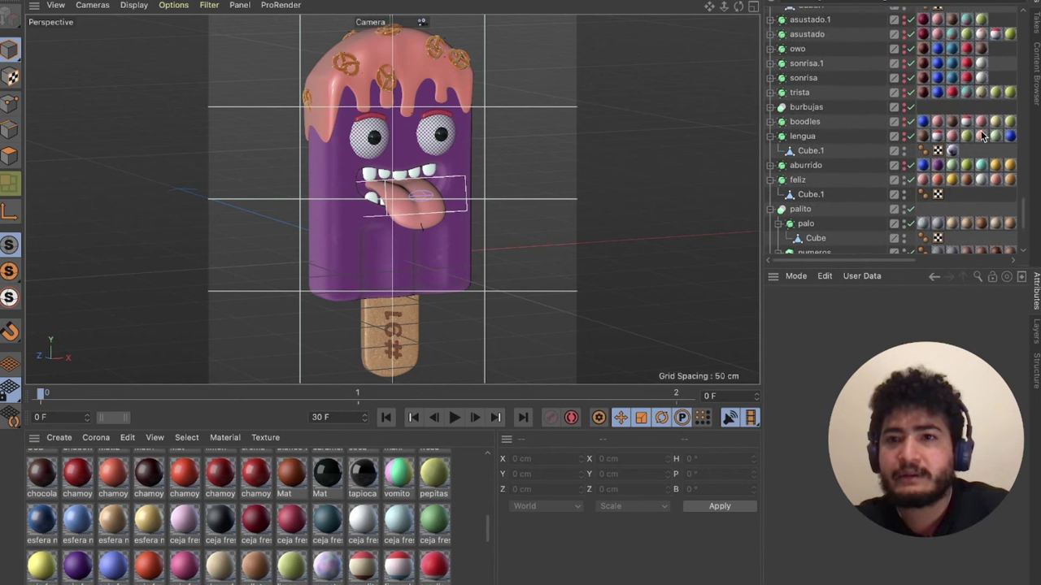
scroll(899, 144, "up", 3)
scroll(900, 144, "up", 2)
scroll(900, 144, "up", 3)
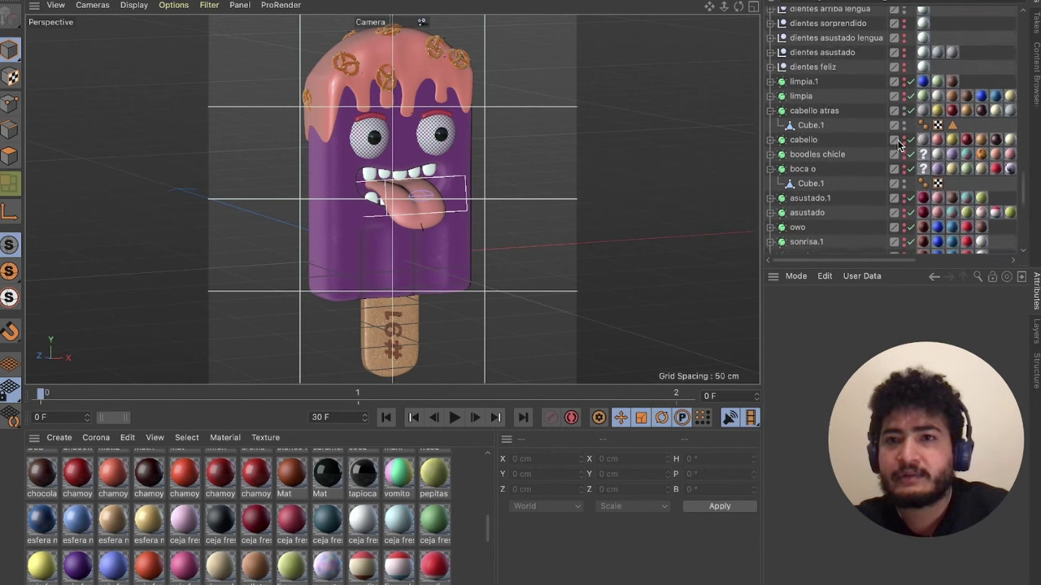
scroll(899, 144, "up", 3)
scroll(899, 144, "down", 2)
scroll(899, 144, "right", 5)
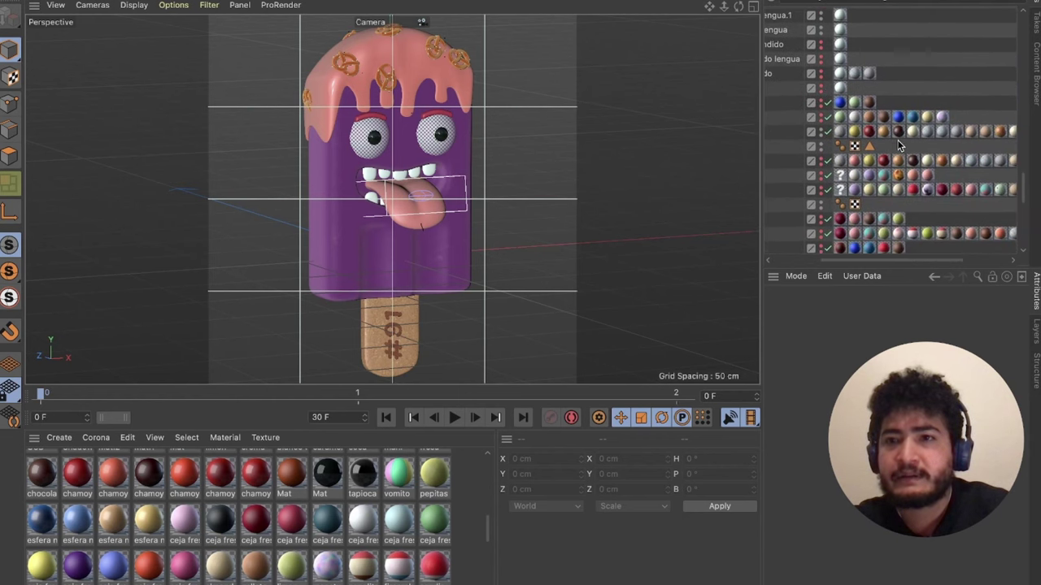
scroll(899, 144, "up", 1)
scroll(899, 144, "right", 1)
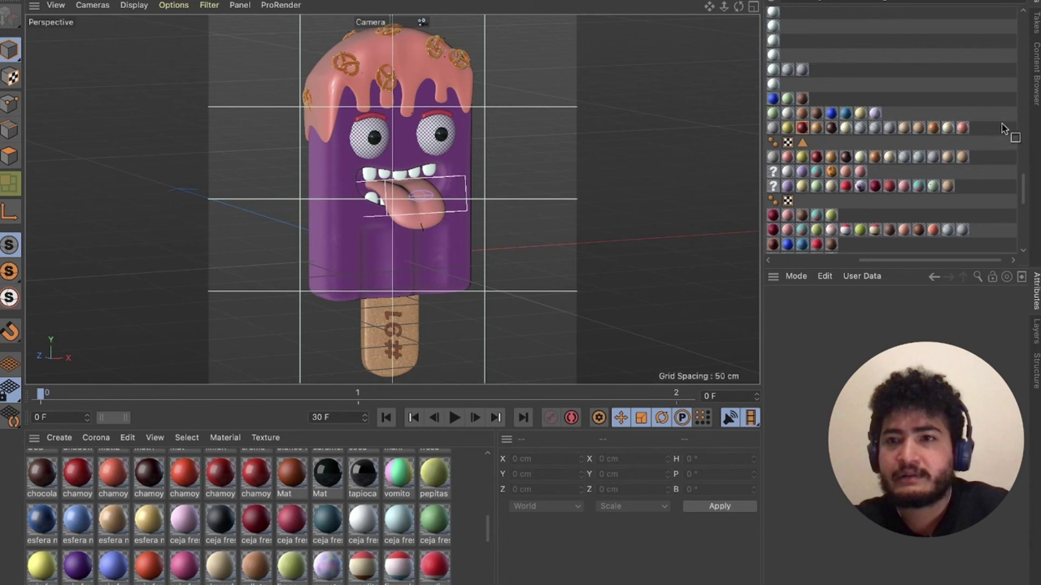
left_click_drag(795, 128, 987, 131)
scroll(987, 129, "left", 5)
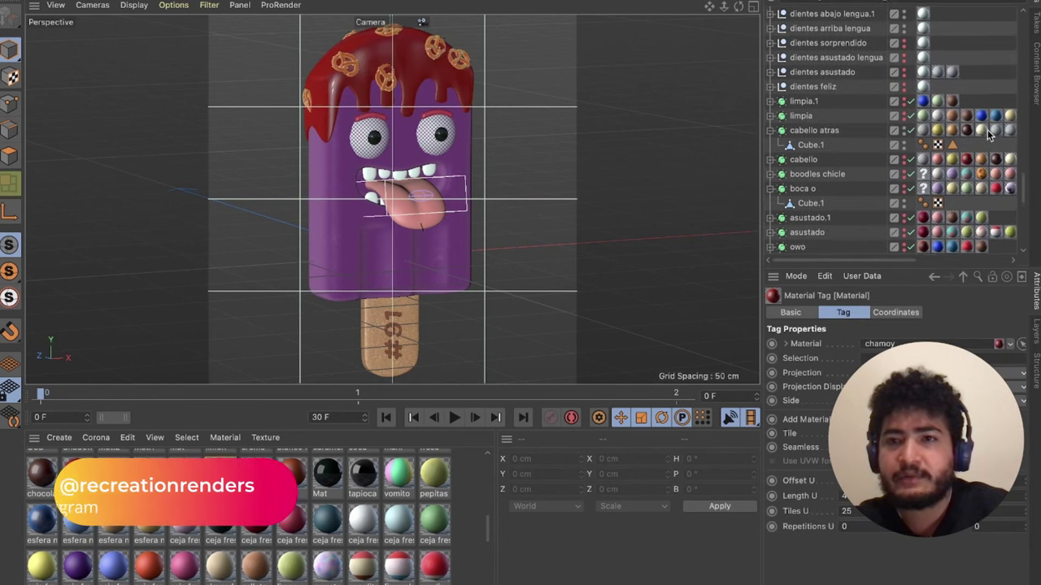
scroll(984, 130, "up", 4)
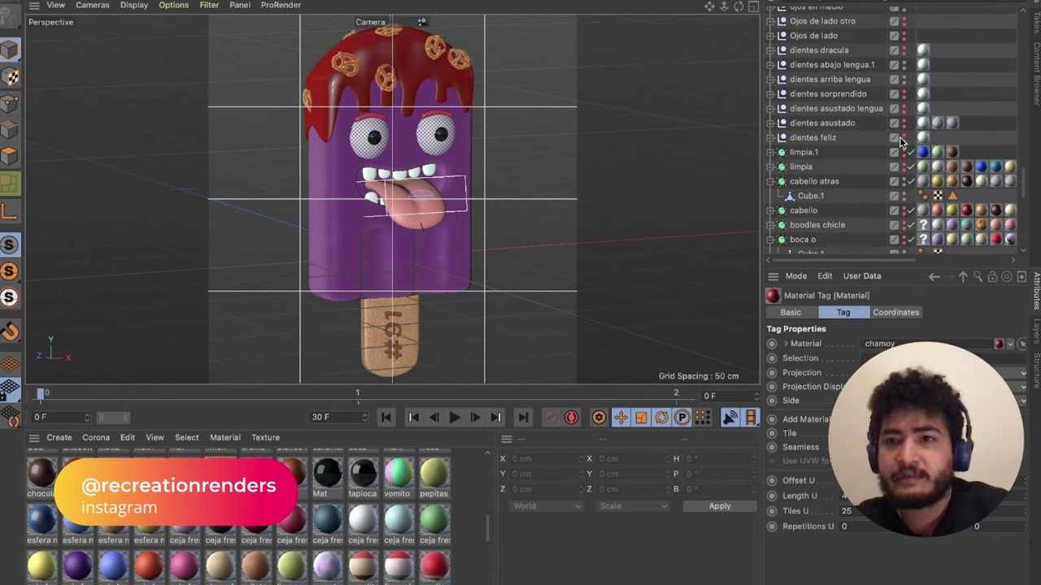
left_click(899, 140)
scroll(906, 143, "up", 5)
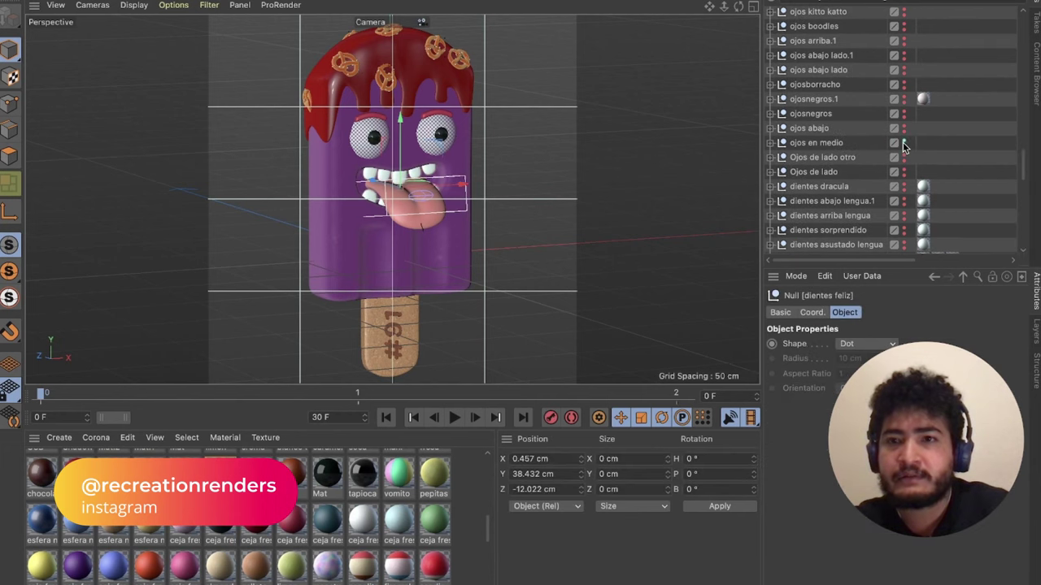
left_click(903, 142)
left_click(904, 128)
scroll(904, 133, "up", 5)
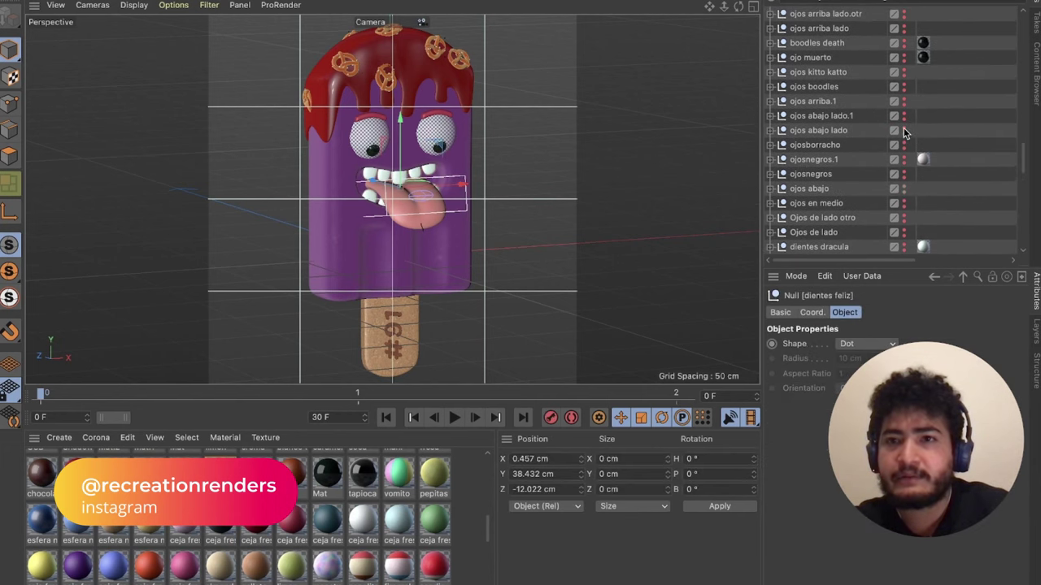
scroll(904, 133, "up", 5)
scroll(903, 131, "up", 5)
left_click(909, 114)
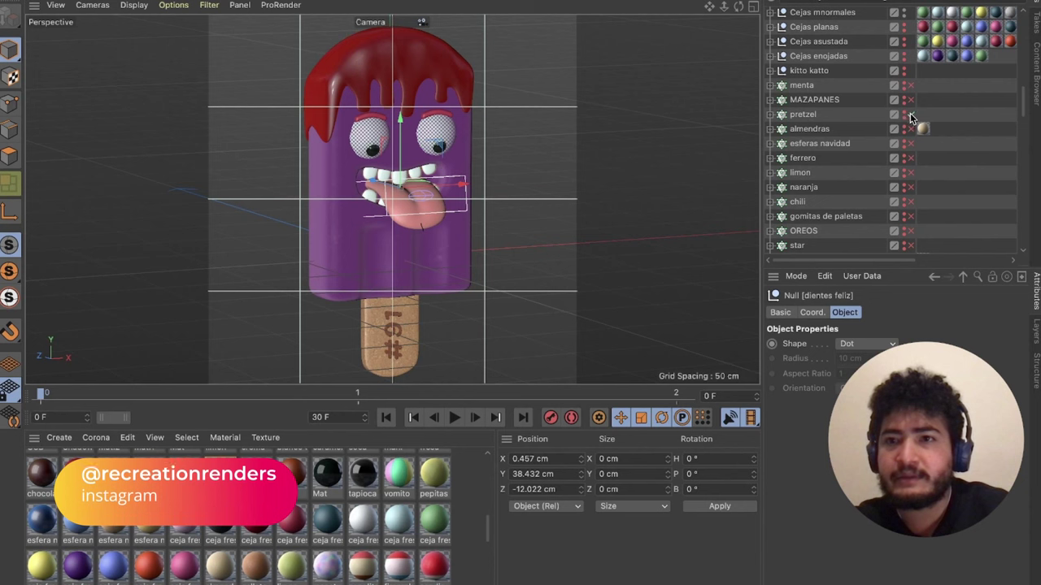
scroll(905, 138, "down", 2)
scroll(905, 135, "down", 3)
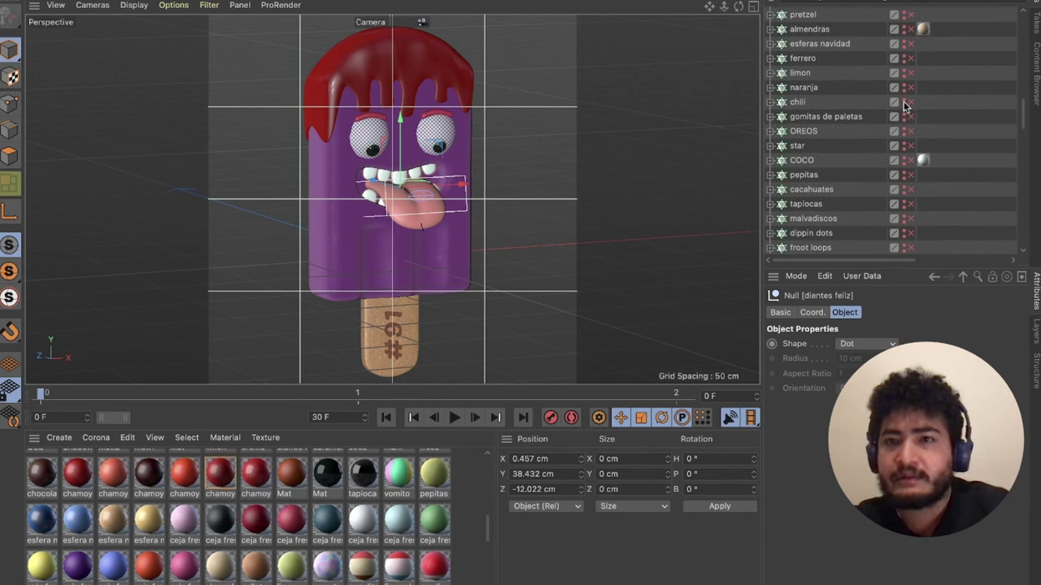
left_click(911, 104)
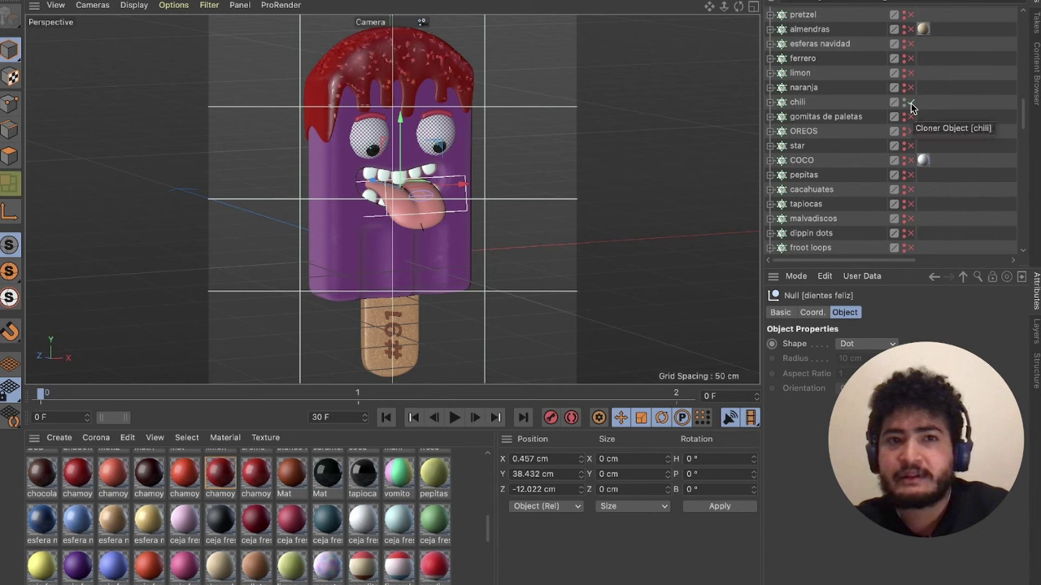
scroll(911, 102, "up", 3)
scroll(910, 106, "up", 3)
scroll(910, 110, "up", 2)
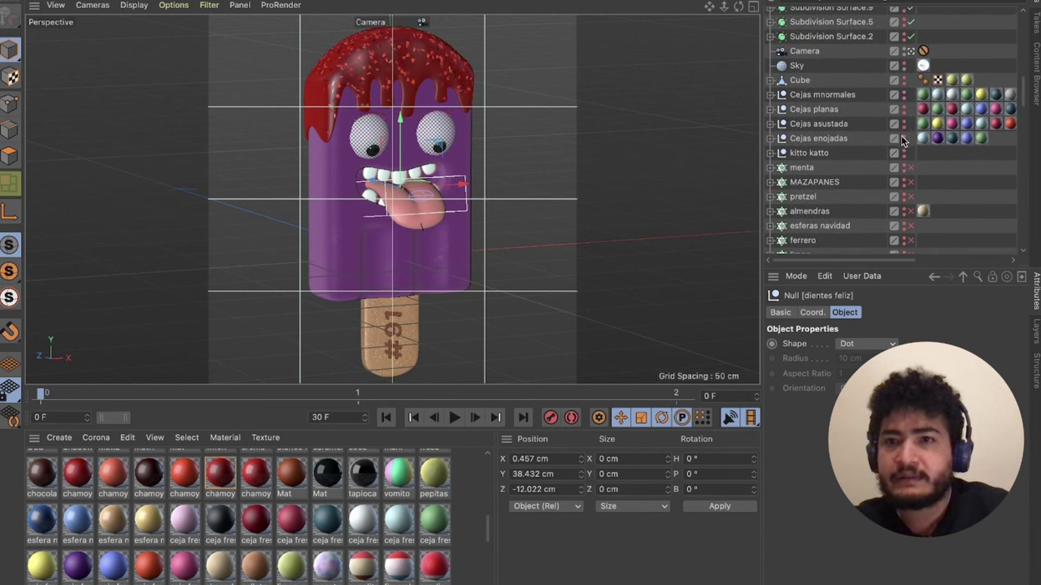
scroll(899, 146, "up", 2)
scroll(897, 159, "up", 2)
scroll(895, 171, "up", 2)
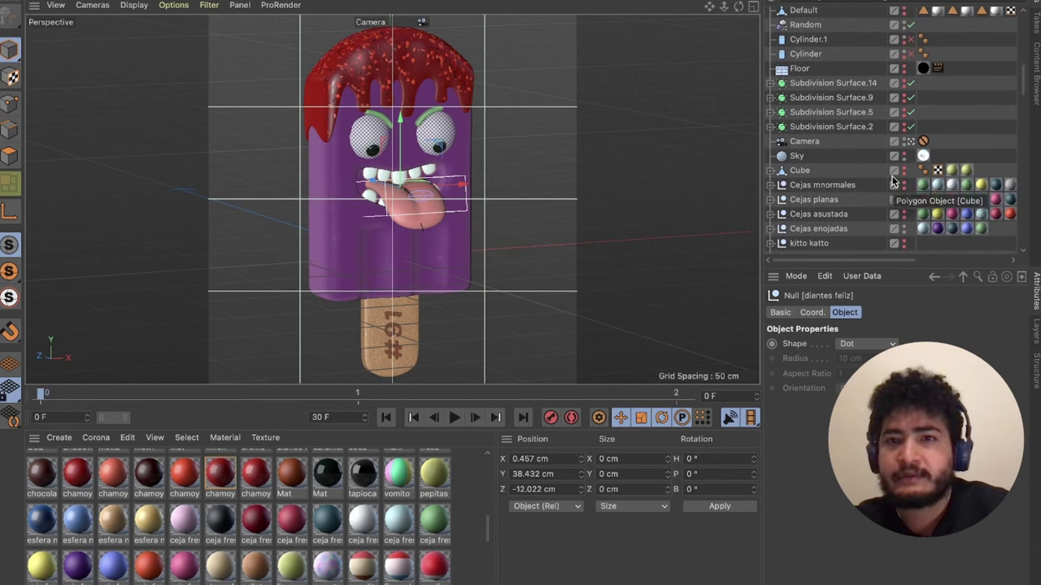
scroll(862, 178, "up", 3)
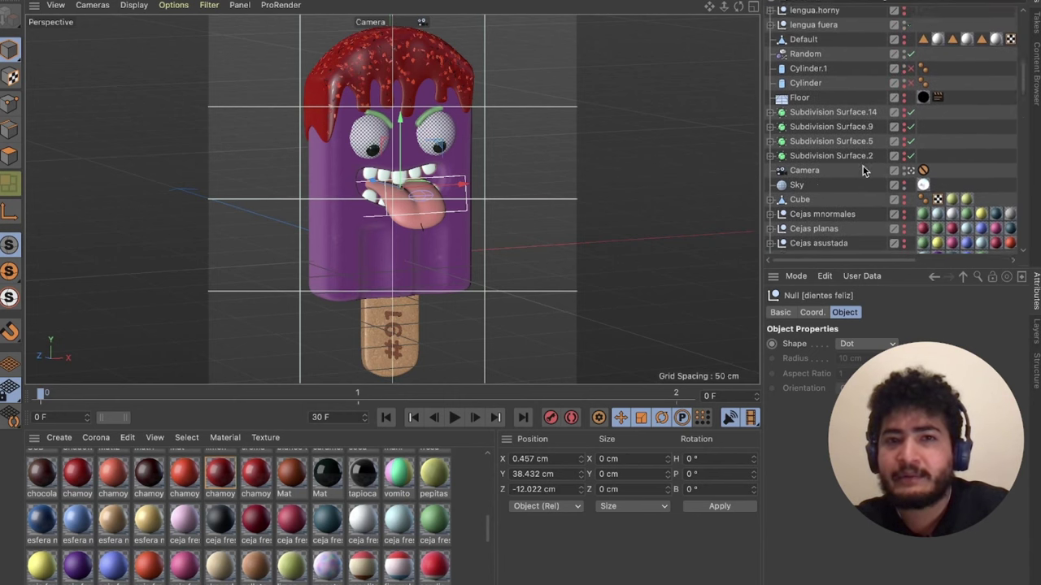
scroll(865, 169, "up", 3)
scroll(864, 169, "up", 1)
scroll(864, 169, "up", 2)
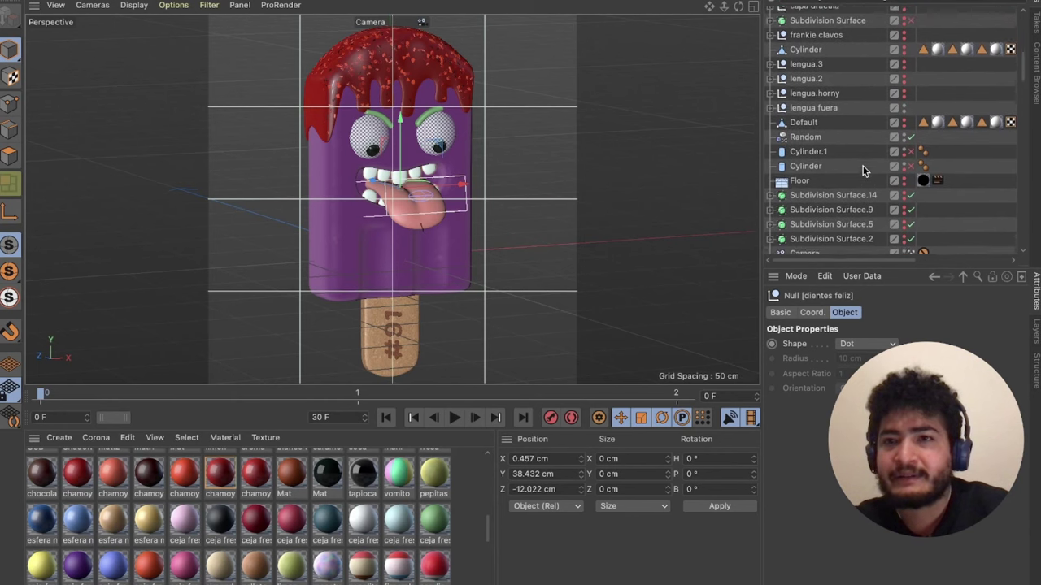
scroll(865, 169, "up", 8)
scroll(865, 169, "up", 3)
scroll(865, 168, "down", 2)
scroll(865, 167, "down", 3)
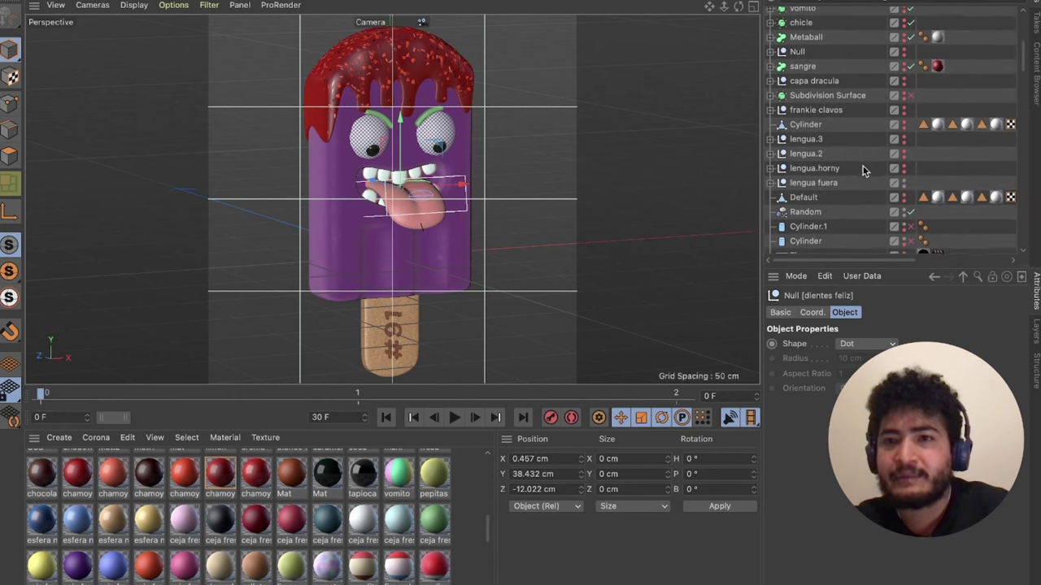
scroll(895, 159, "down", 1)
left_click(903, 180)
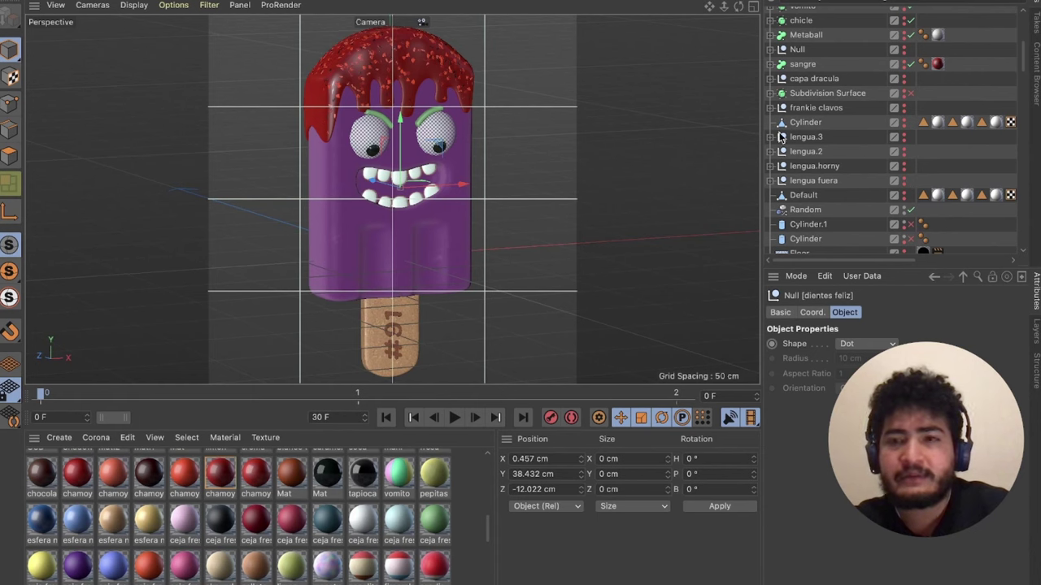
scroll(816, 146, "up", 1)
scroll(815, 142, "up", 2)
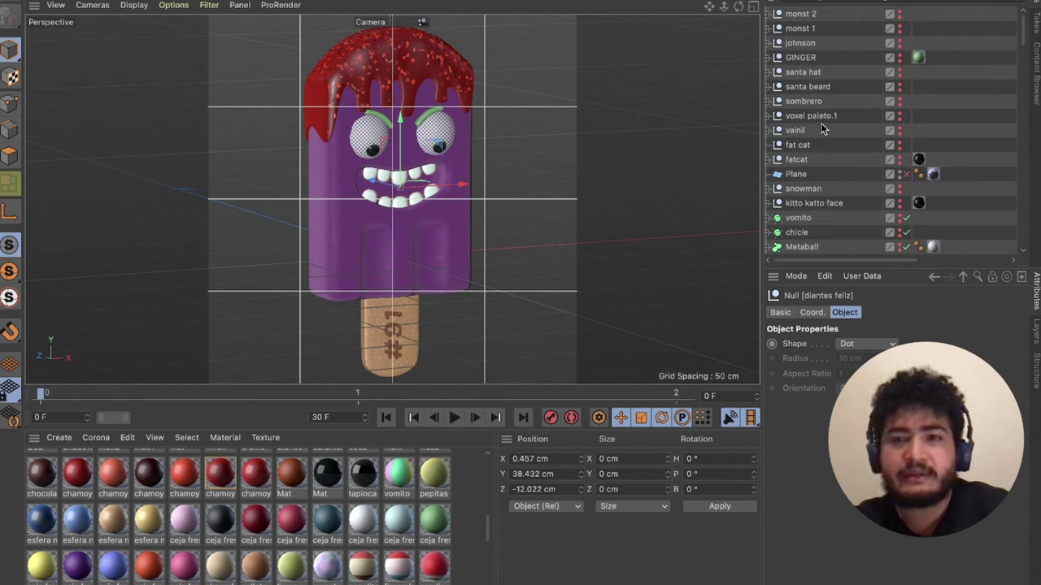
scroll(822, 132, "up", 3)
scroll(821, 128, "down", 3)
scroll(821, 129, "down", 3)
scroll(821, 128, "down", 2)
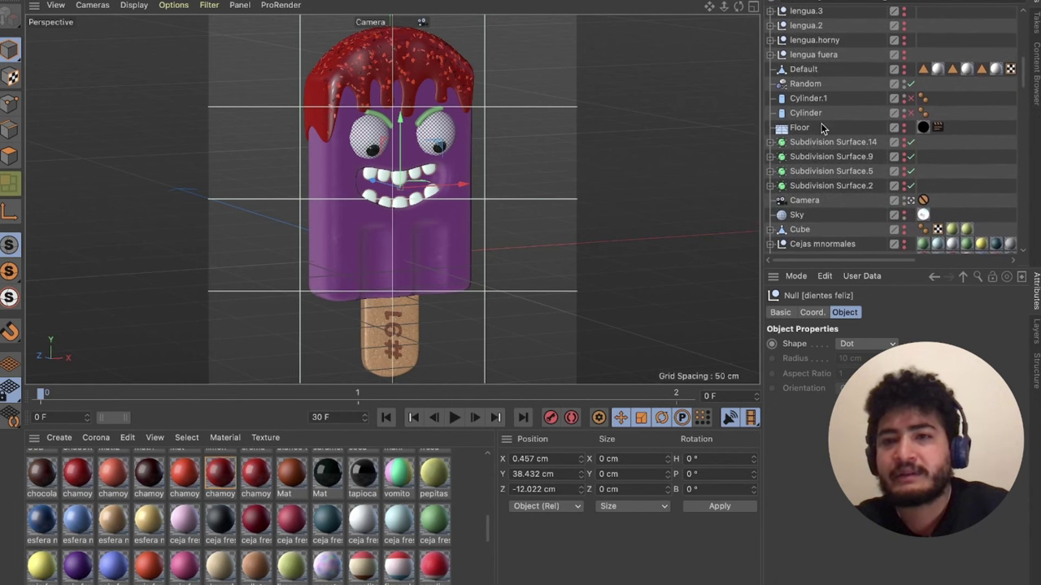
scroll(821, 129, "down", 3)
scroll(822, 128, "down", 2)
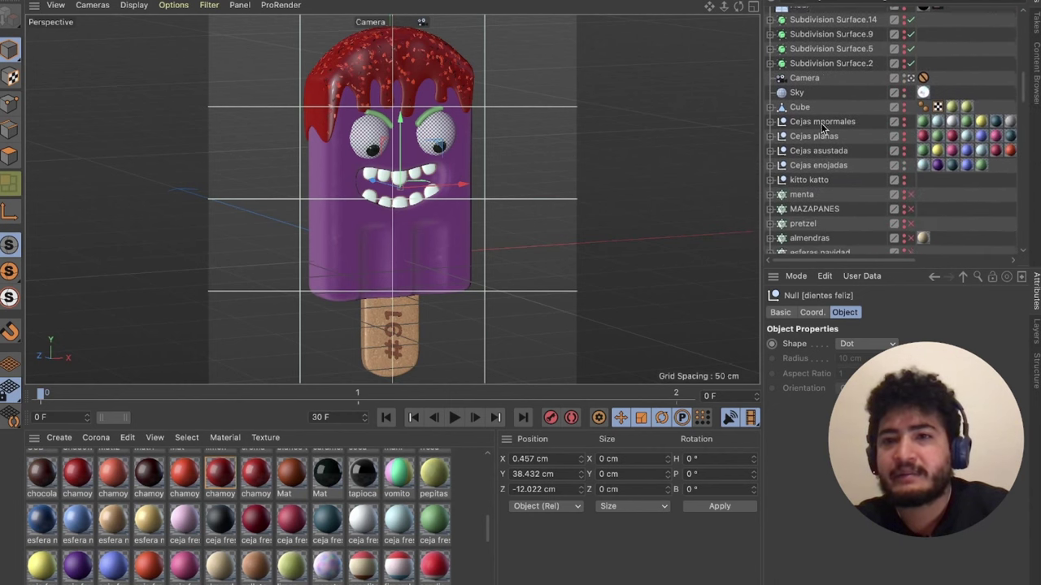
scroll(821, 129, "down", 1)
scroll(823, 129, "up", 1)
scroll(823, 129, "up", 2)
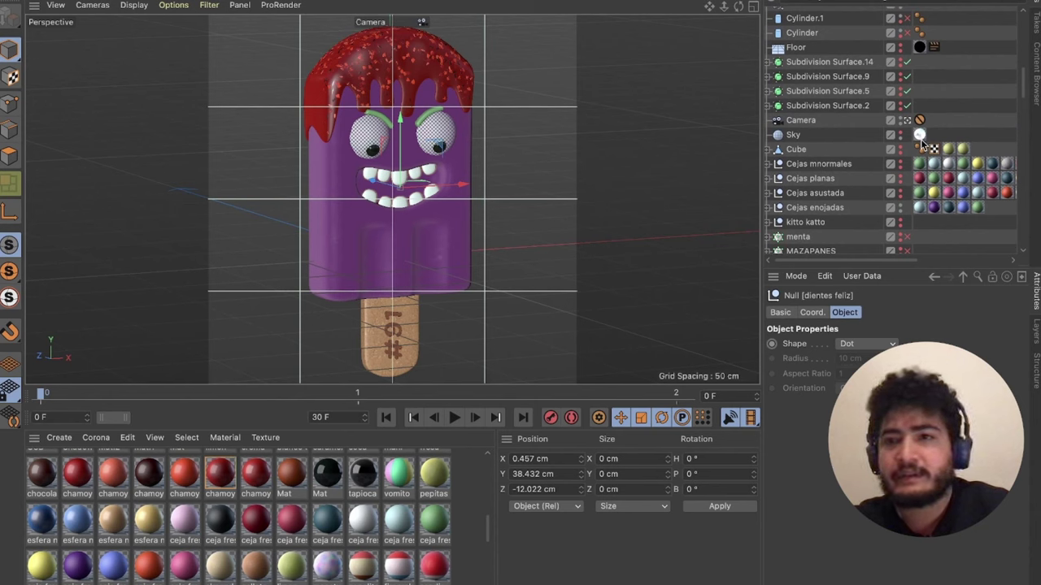
- Select Sky and check the Physical renderer's sampling quality in Render Settings (Ctrl+B)
left_click(786, 138)
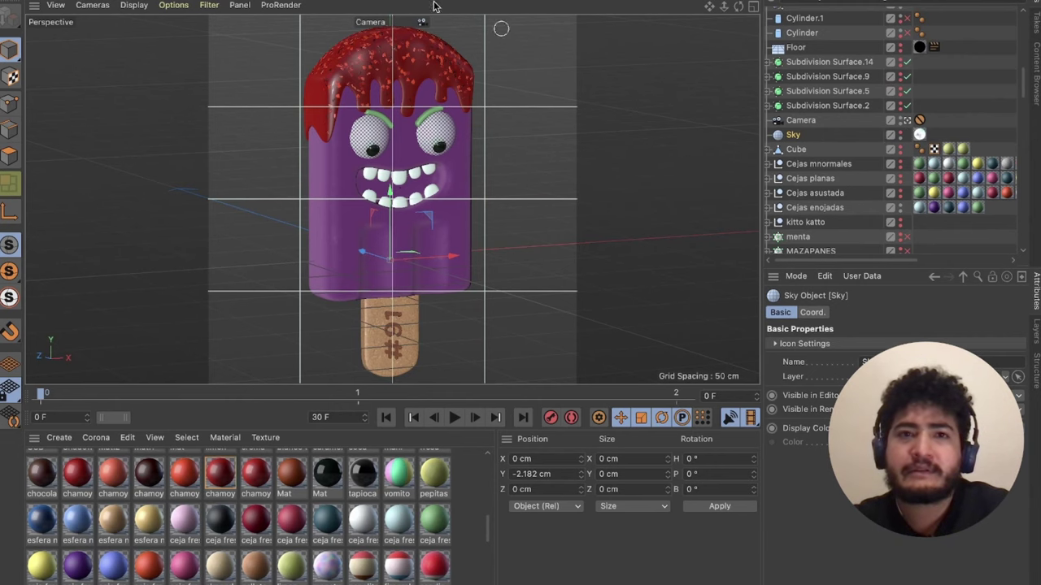
key("ctrl+b")
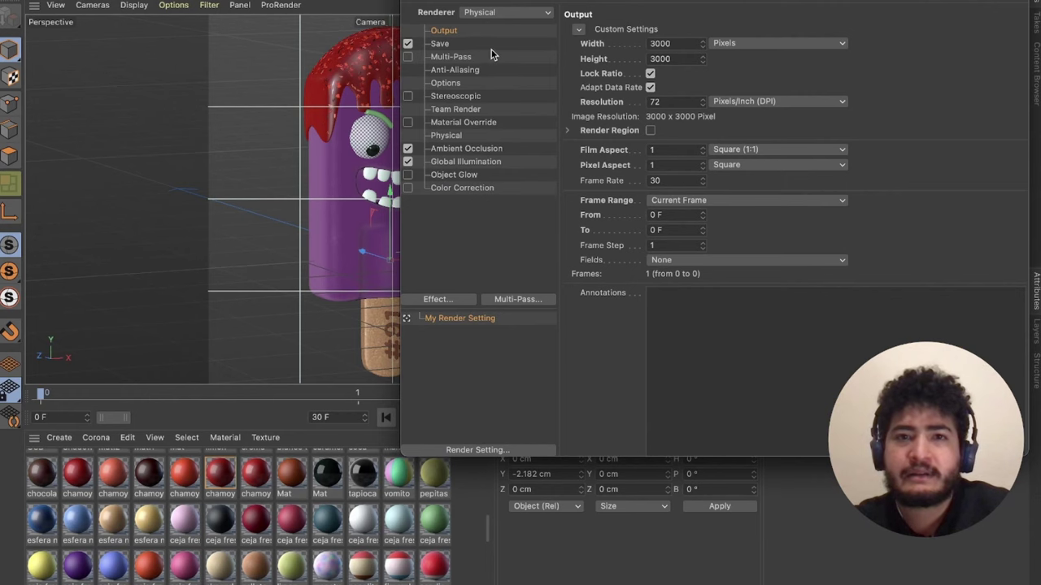
left_click(452, 136)
left_click(783, 158)
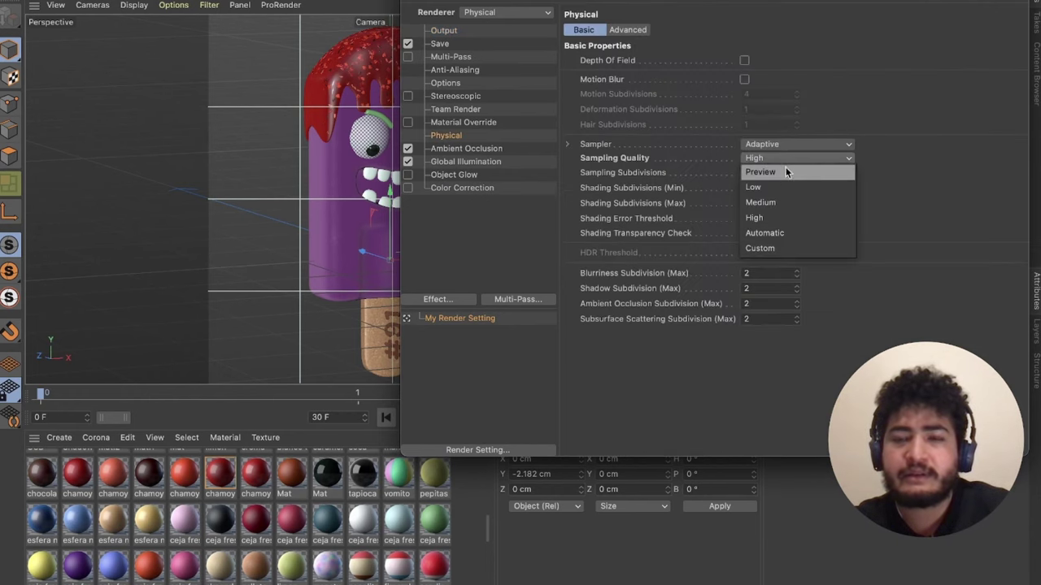
left_click(785, 166)
- Set the render save file path to Paleto/95 and close Render Settings
left_click(467, 45)
left_click(756, 57)
key("BackSpace")
key("BackSpace")
type("91")
key("Return")
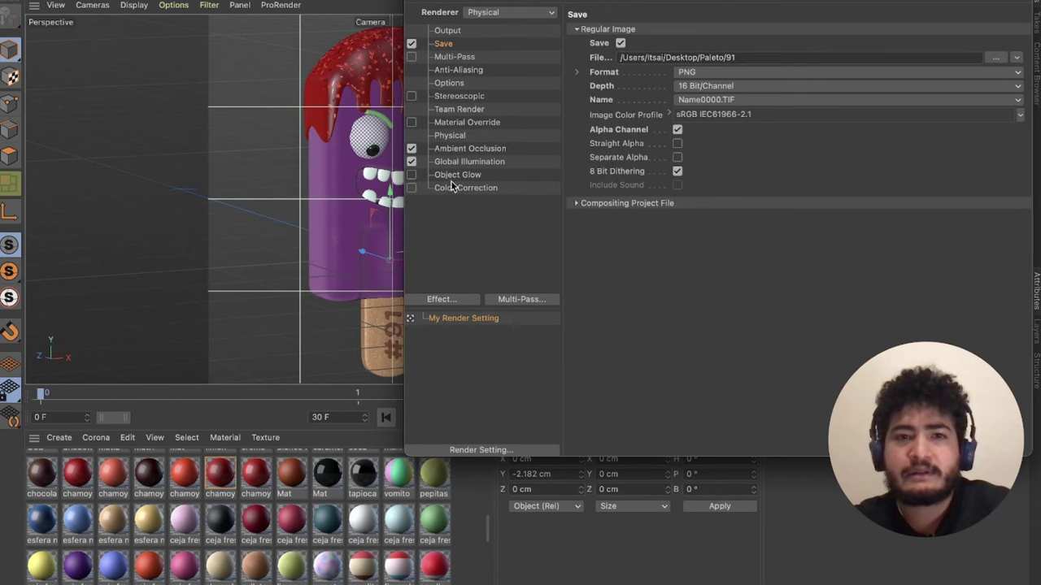
left_click(787, 58)
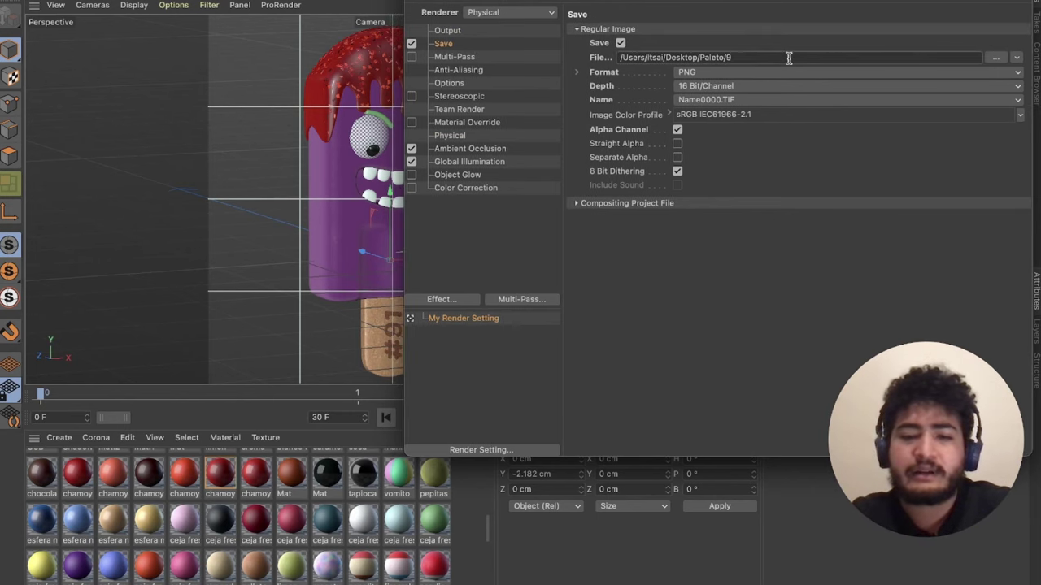
key("BackSpace")
type("5")
key("Return")
left_click(383, 7)
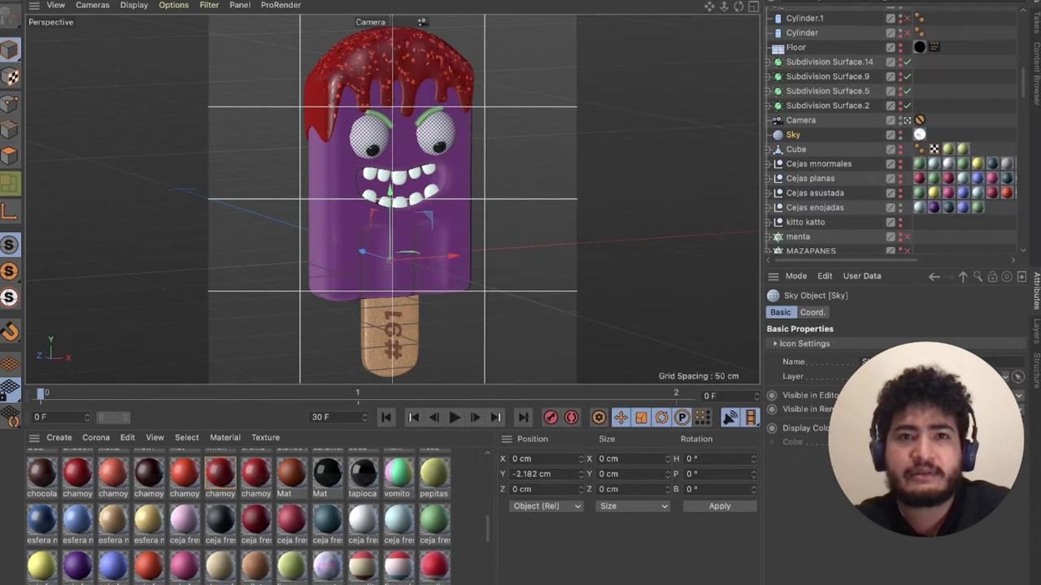
- Render the purple popsicle to the Picture Viewer with Shift+R
key("shift+r")
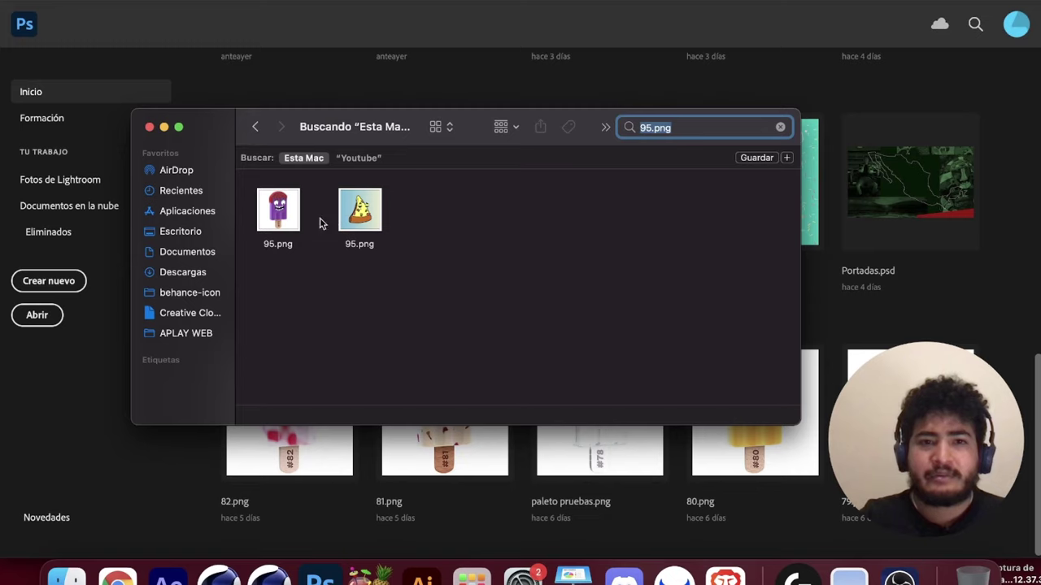
- Open the popsicle render 95.png in Photoshop, keeping its embedded colour profile
left_click_drag(282, 213, 888, 299)
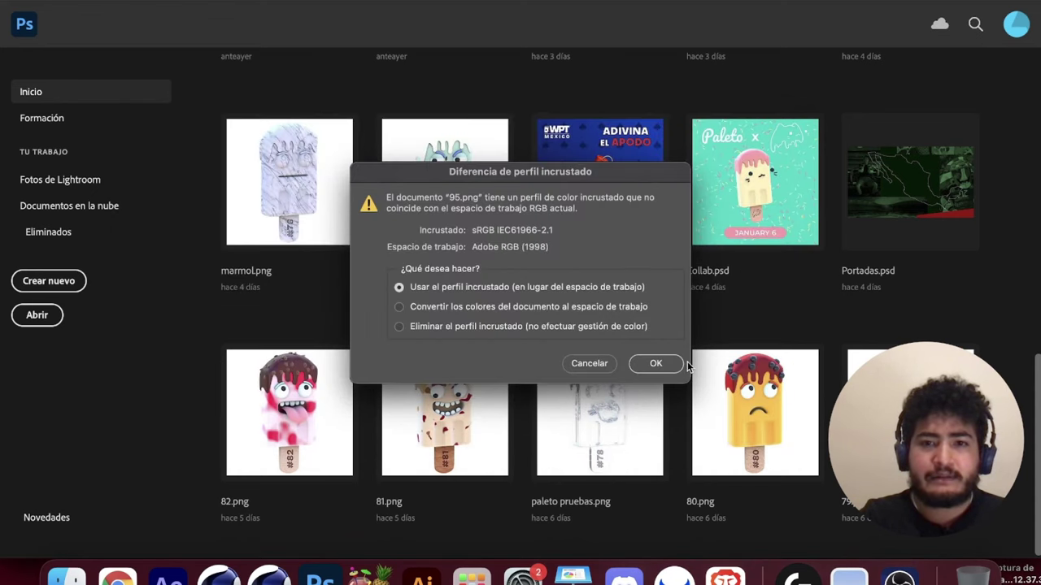
left_click(657, 364)
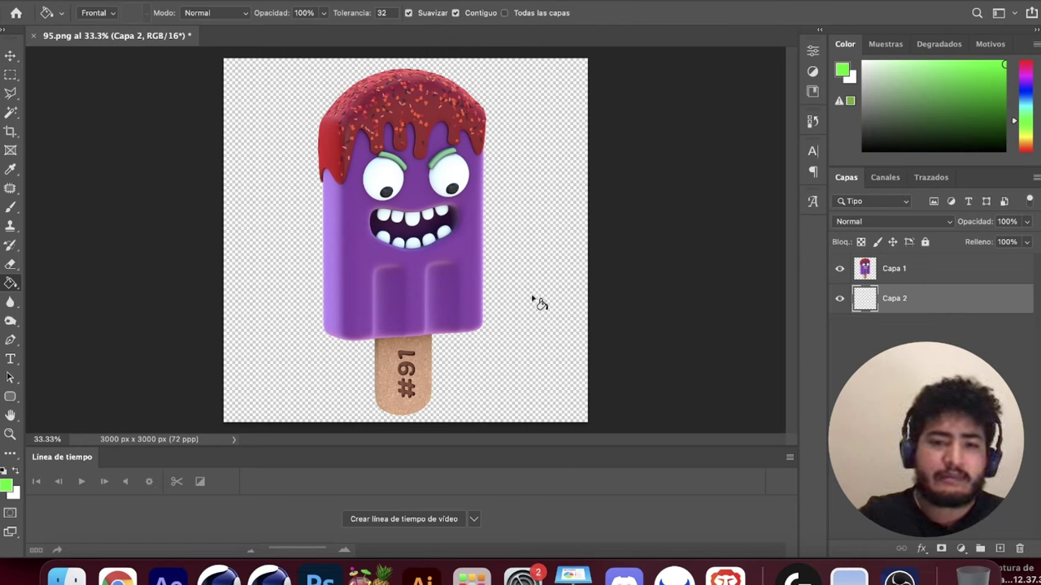
- Close the Timeline panel, select the Move tool, and switch to the Coolors palette
left_click(788, 459)
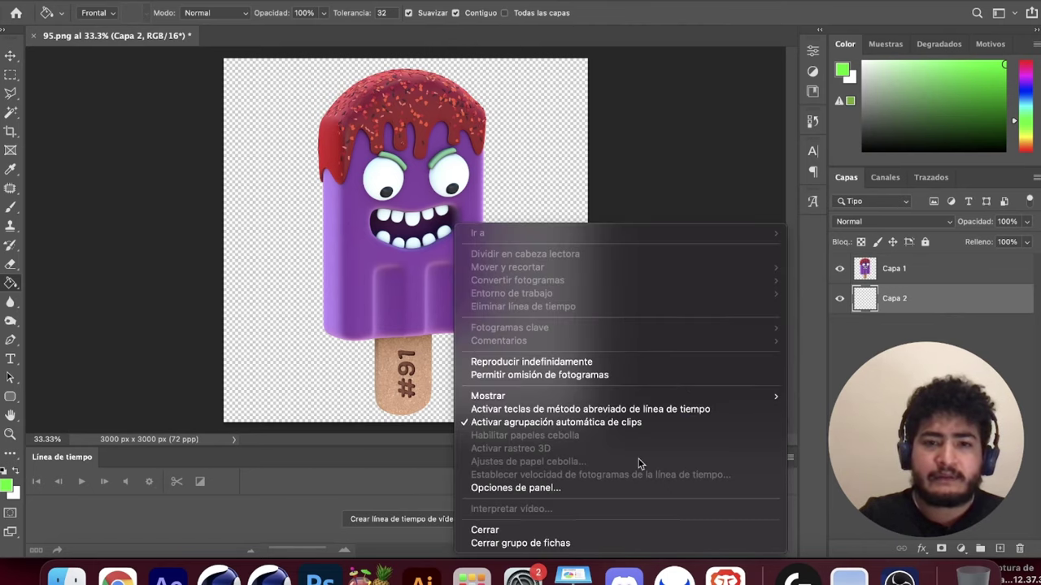
left_click(587, 529)
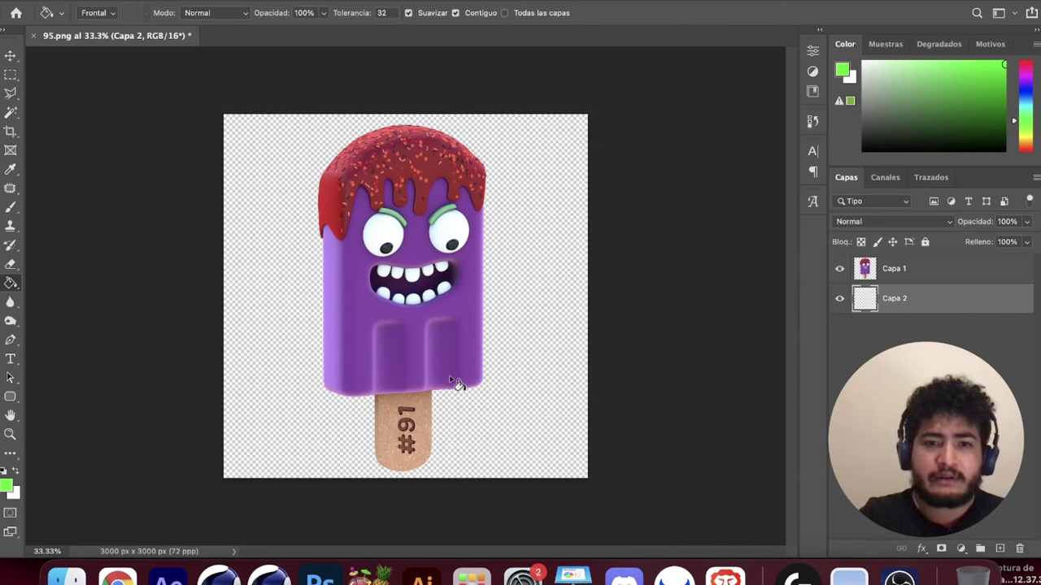
key("v")
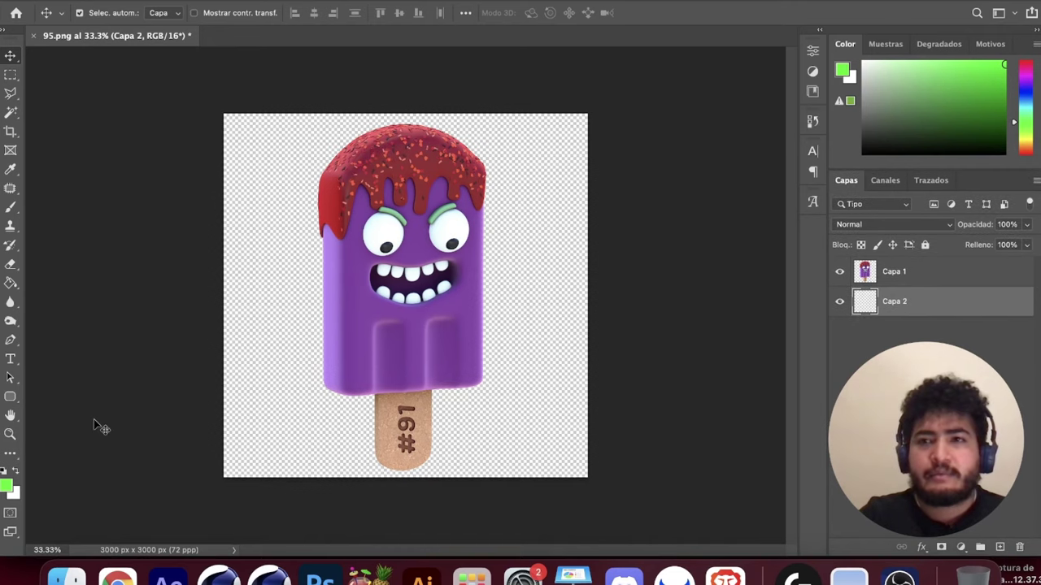
key("ctrl+Right")
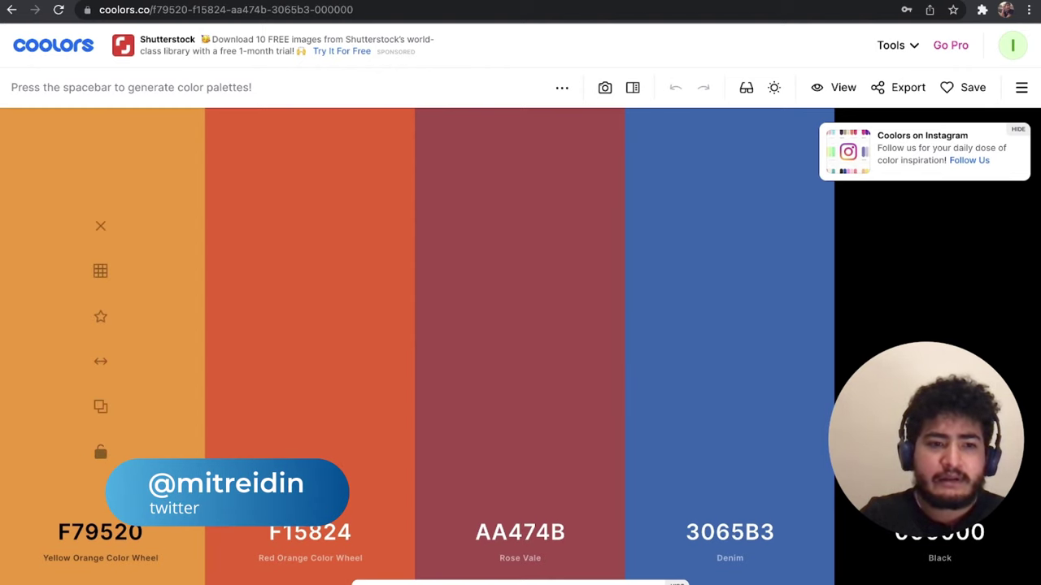
- Set Coolors' first colour to the popsicle's purple 8944A9 and lock it
key("ctrl+Left")
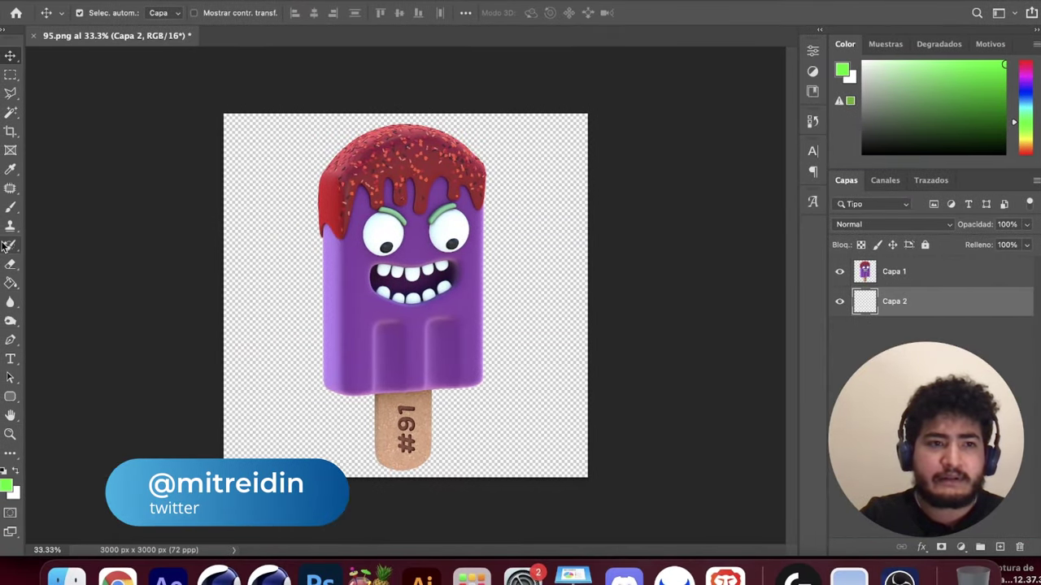
left_click(10, 169)
left_click(363, 293)
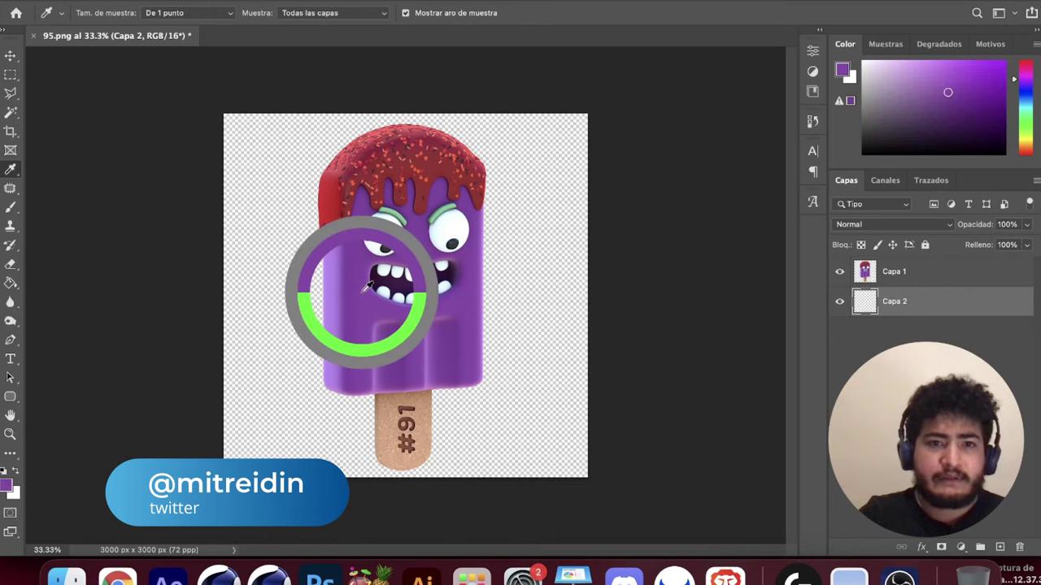
left_click(8, 486)
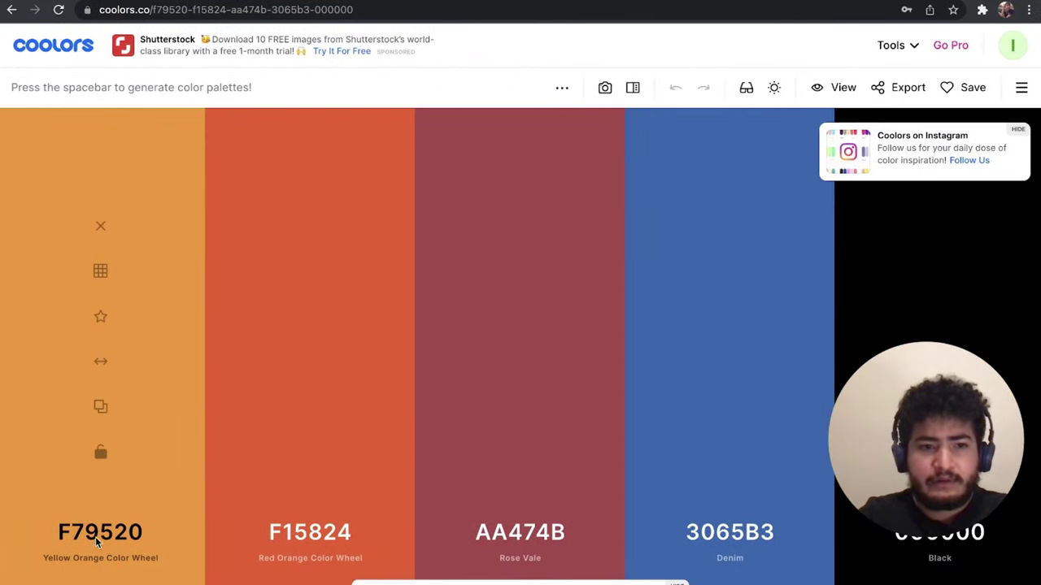
left_click(96, 530)
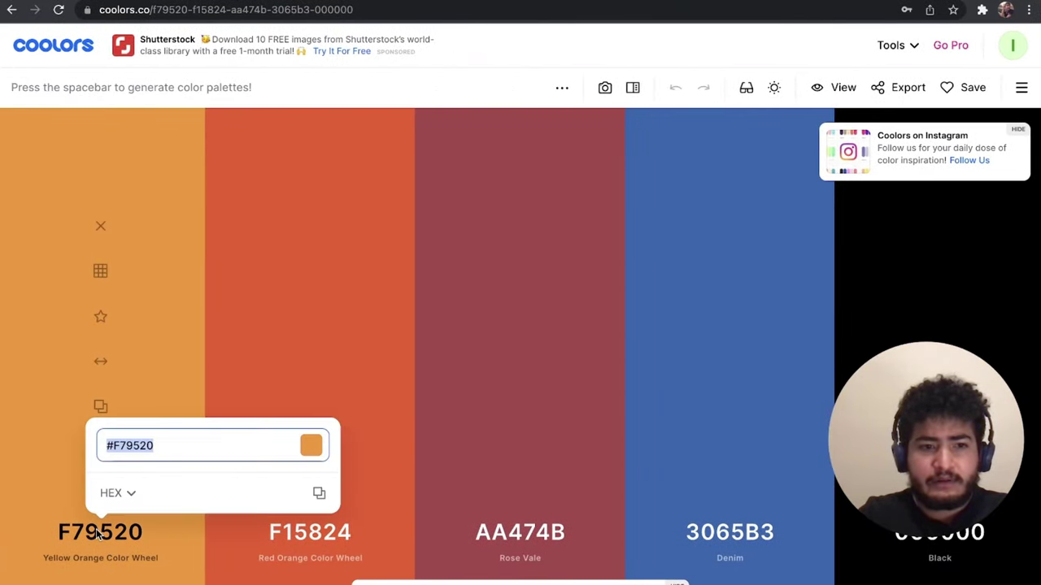
type("8944a9")
left_click(153, 396)
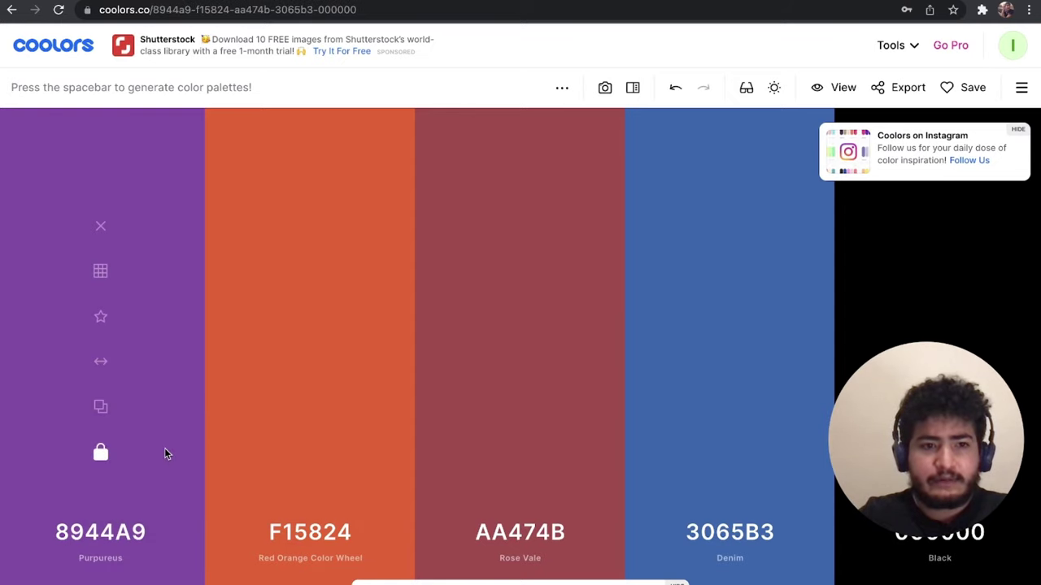
mouse_move(310, 453)
left_click(520, 453)
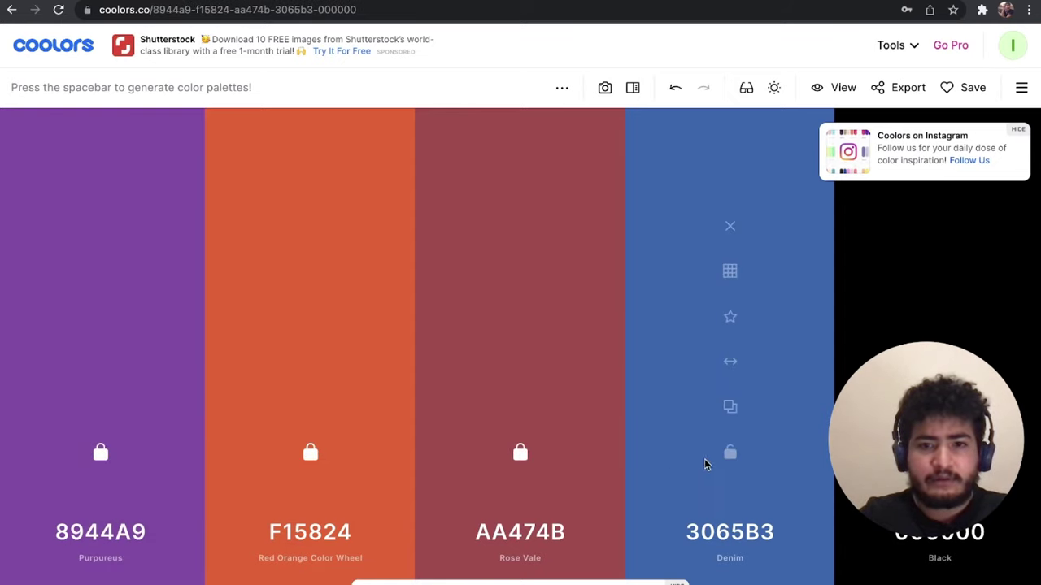
left_click(729, 454)
- Set the second and third colours to the sampled green 77C092 and red 993233
key("ctrl+Left")
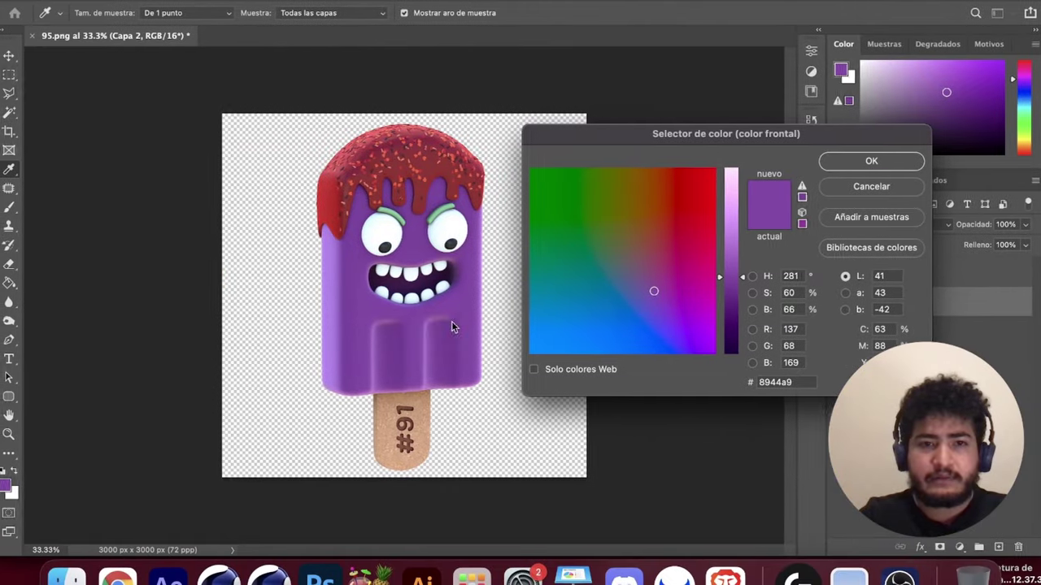
left_click(401, 207)
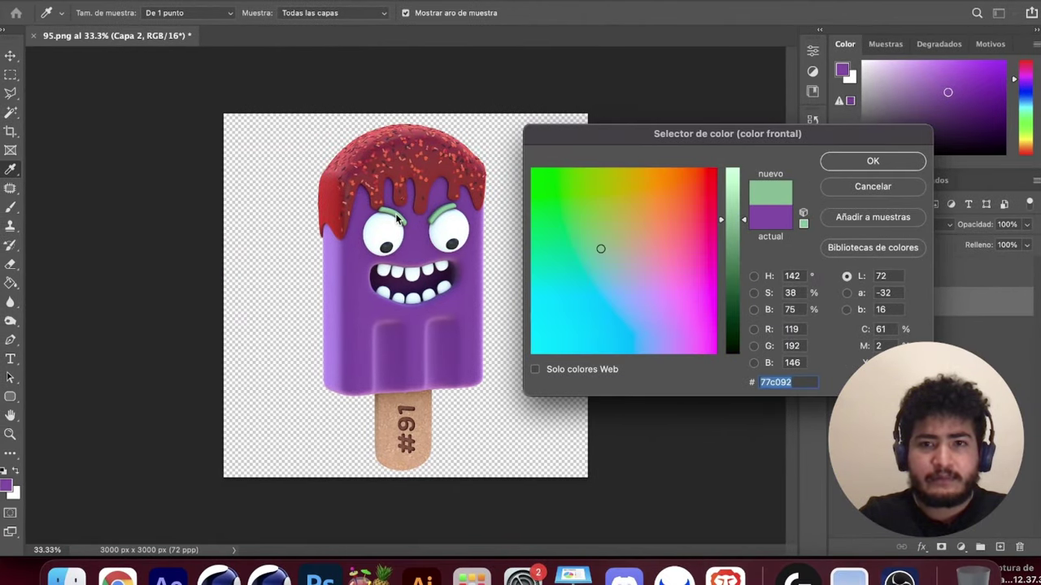
key("ctrl+Right")
left_click(328, 533)
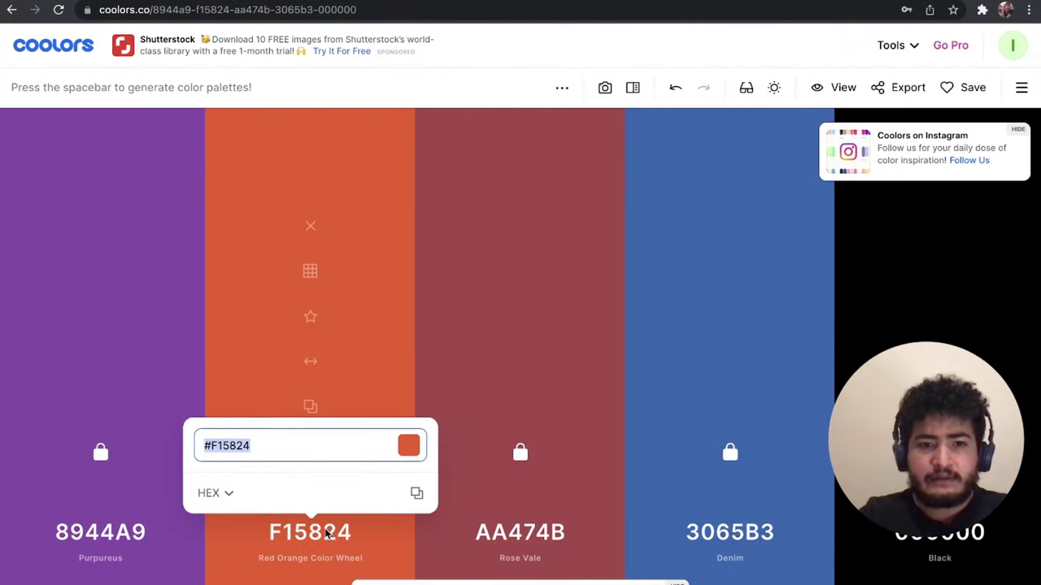
type("77c092")
key("ctrl+Left")
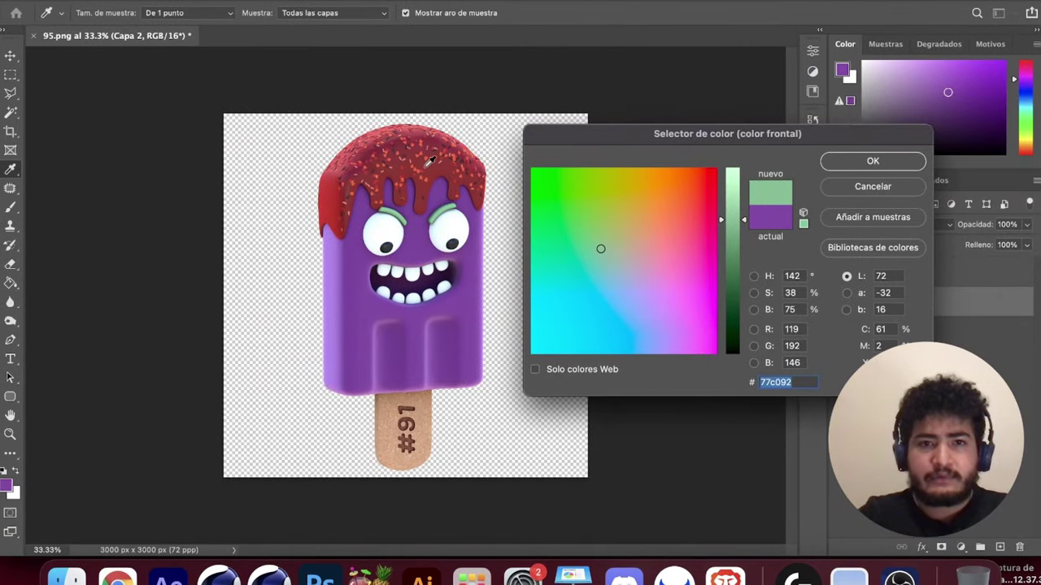
left_click(430, 168)
key("ctrl+Right")
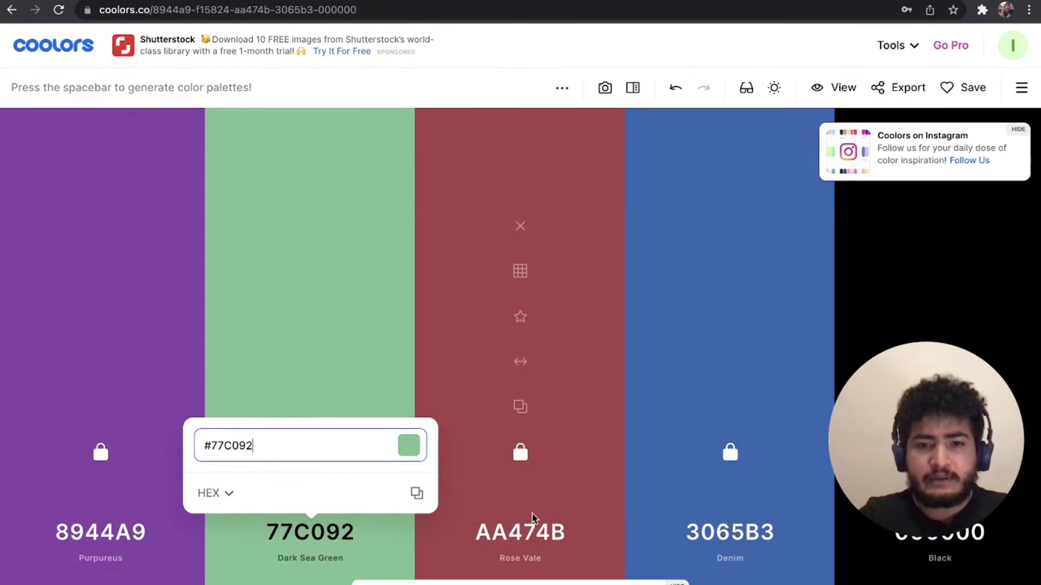
left_click(532, 513)
type("993233")
key("ctrl+Left")
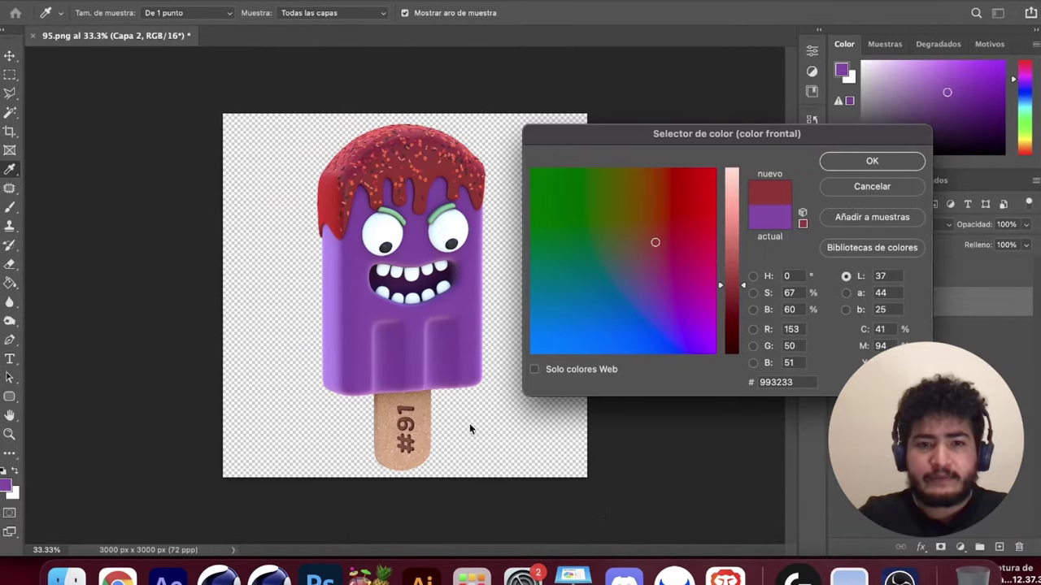
- Set the fourth colour to the stick's tan D3A584 and regenerate the fifth
left_click(385, 426)
key("ctrl+Right")
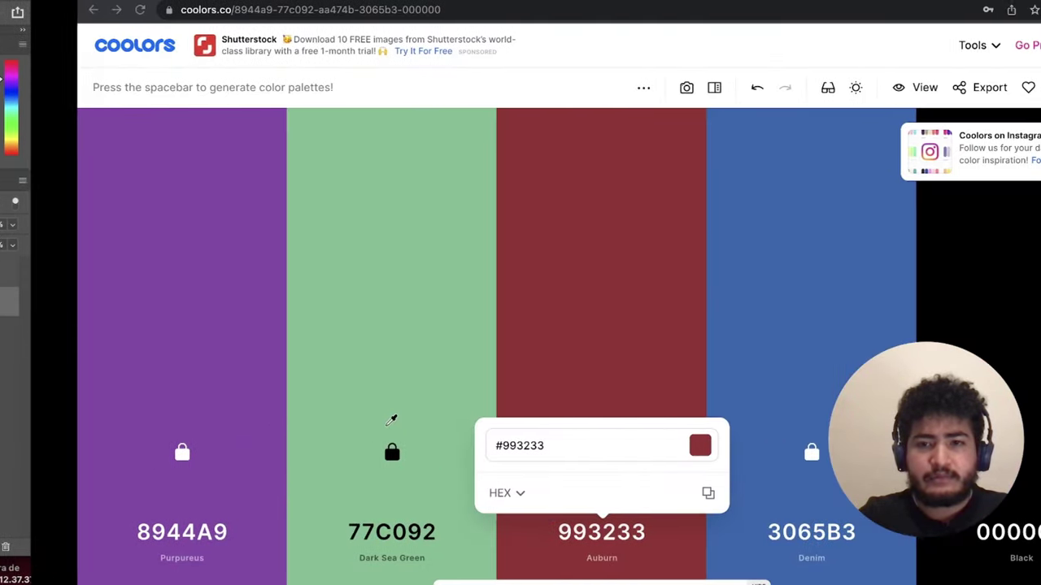
left_click(729, 532)
type("d3a584")
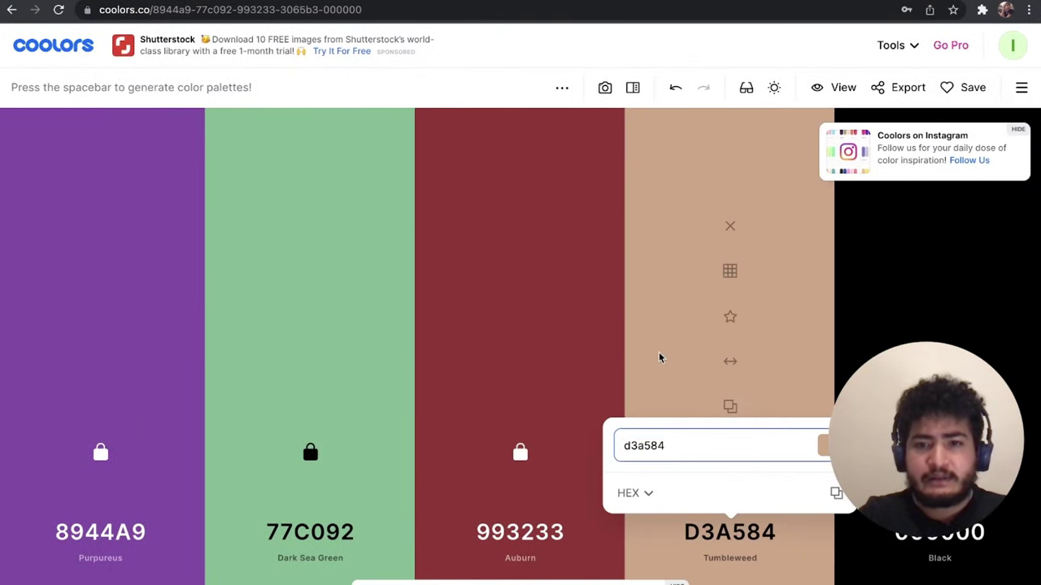
left_click(658, 352)
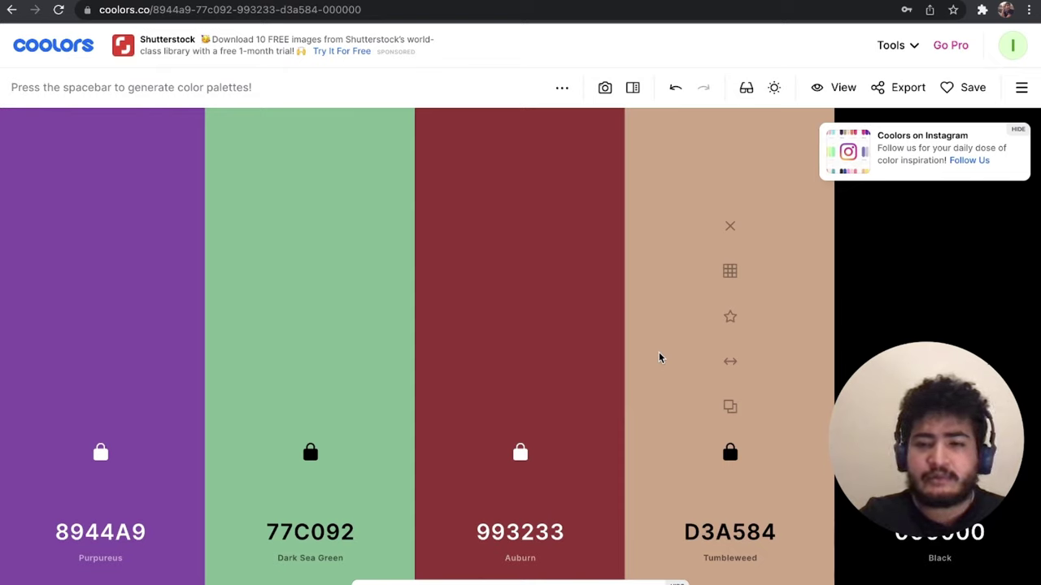
key("space")
- Regenerate the fifth colour until it becomes Cerulean Crayola 3AAED8, then bring up OpenSea's 3D Paleto collection
key("space")
key("space")
key("space")
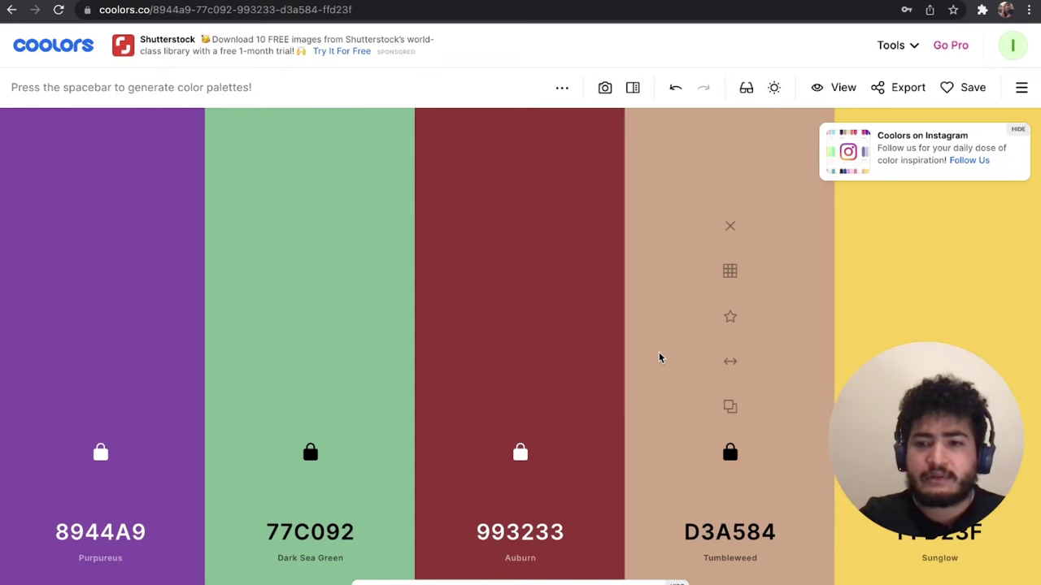
key("space")
key("space")
key("space")
key("space")
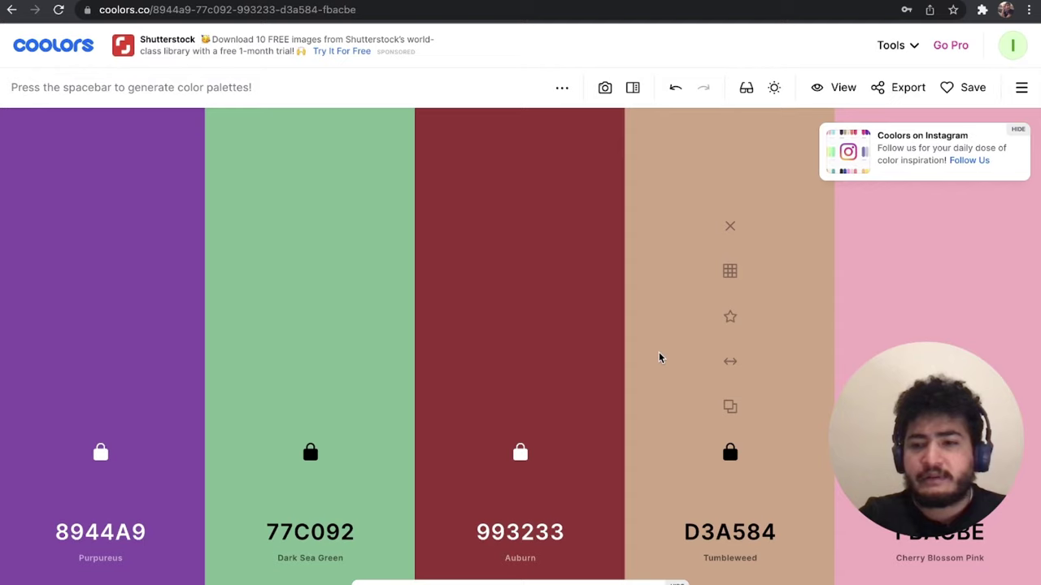
key("space")
key("space")
key("space")
key("space")
key("space")
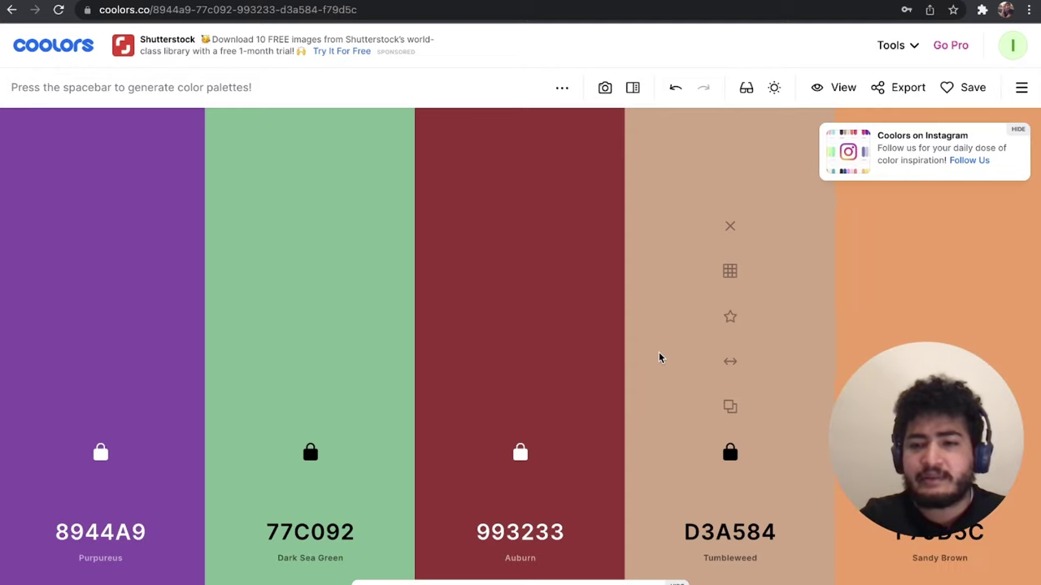
key("space")
key("space")
key("space")
key("space")
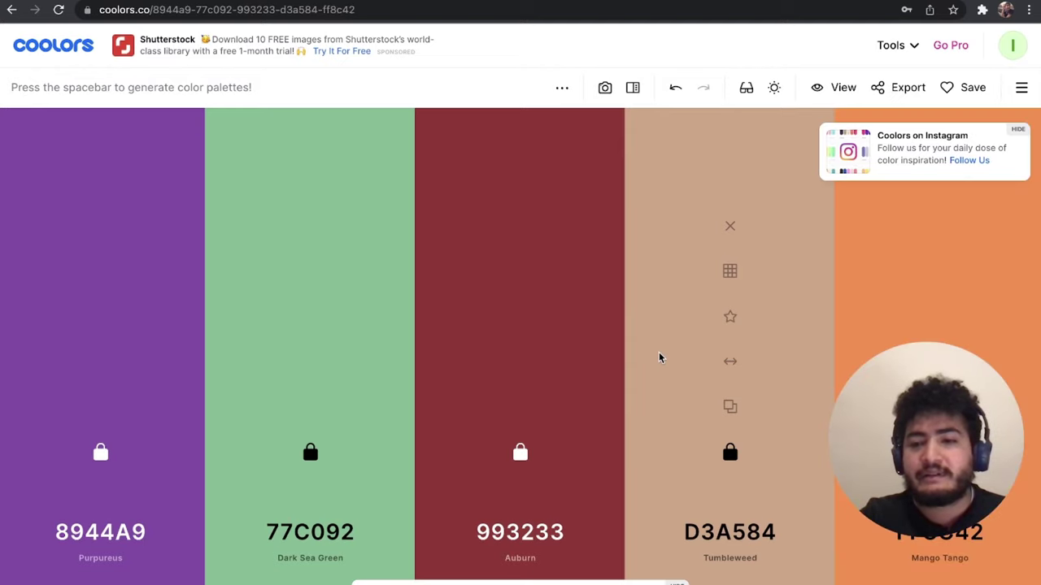
key("space")
key("space")
key("space")
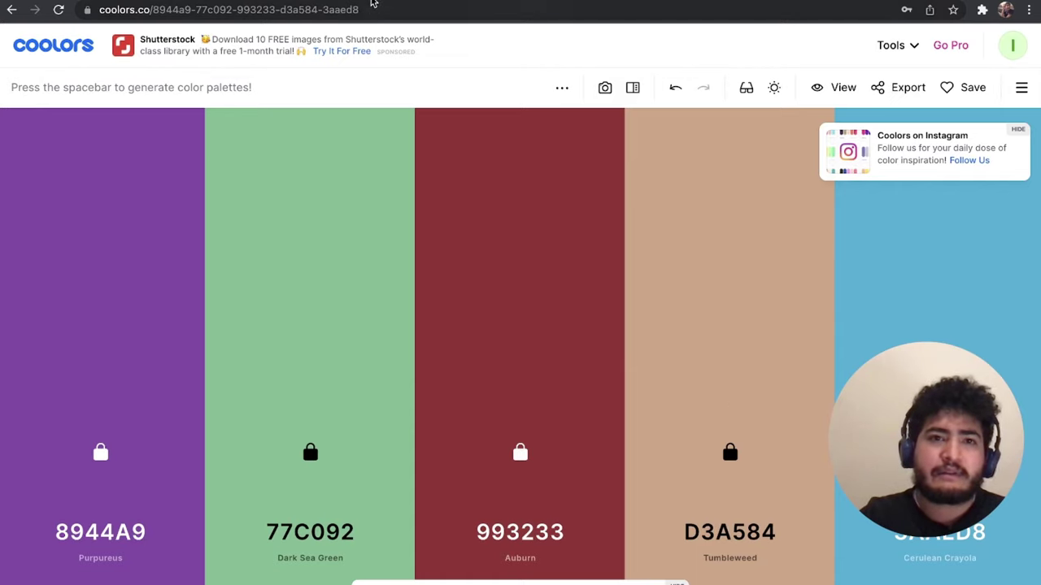
key("ctrl+t")
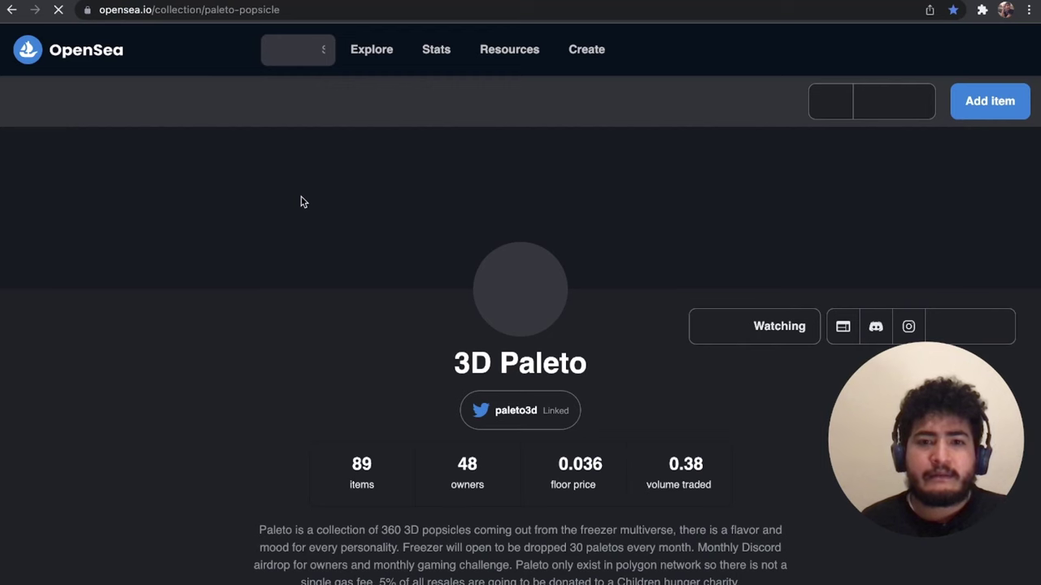
- Return to the OpenSea 3D Paleto collection listing
scroll(414, 347, "down", 3)
key("ctrl+w")
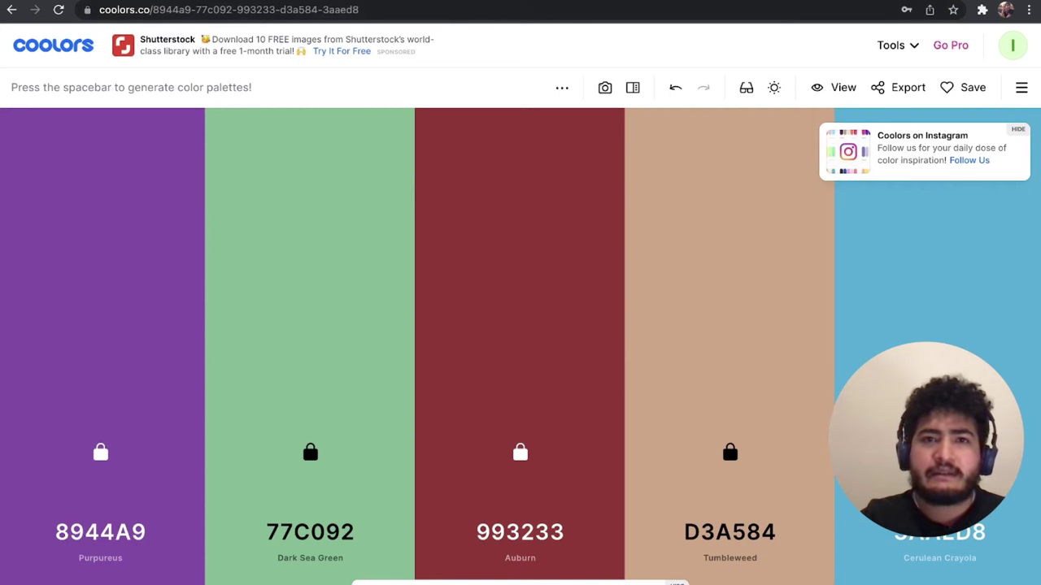
key("ctrl+Tab")
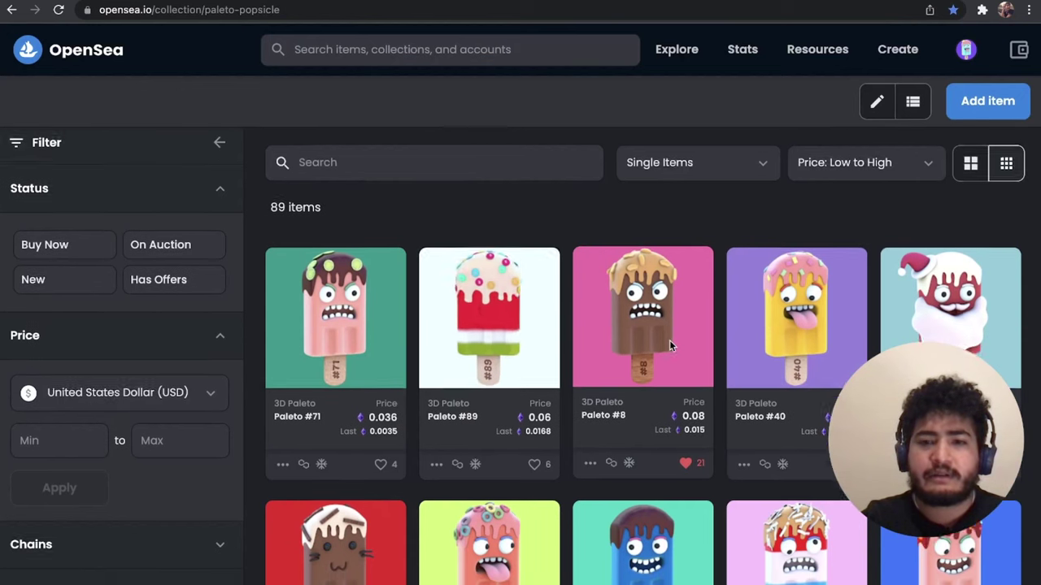
scroll(669, 340, "down", 5)
scroll(671, 347, "down", 3)
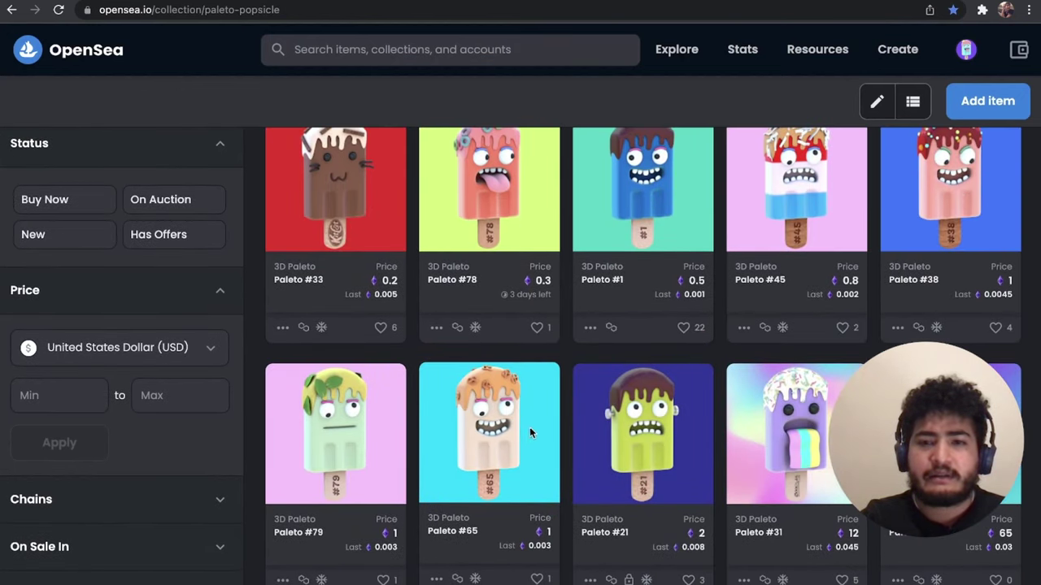
- Filter the collection by Paleto #65's Sky Blue Crayola background trait
left_click(490, 531)
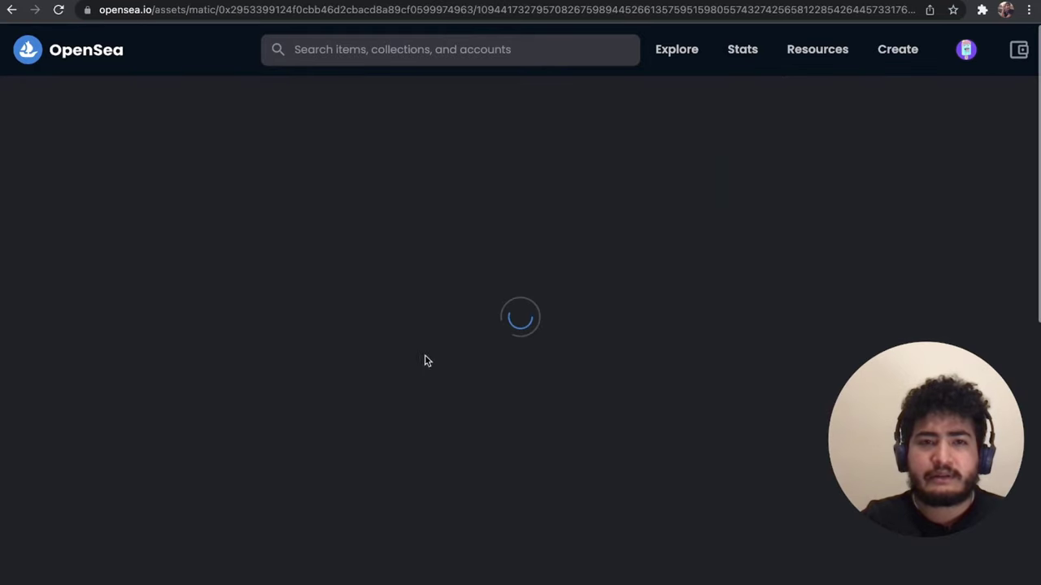
scroll(294, 334, "down", 2)
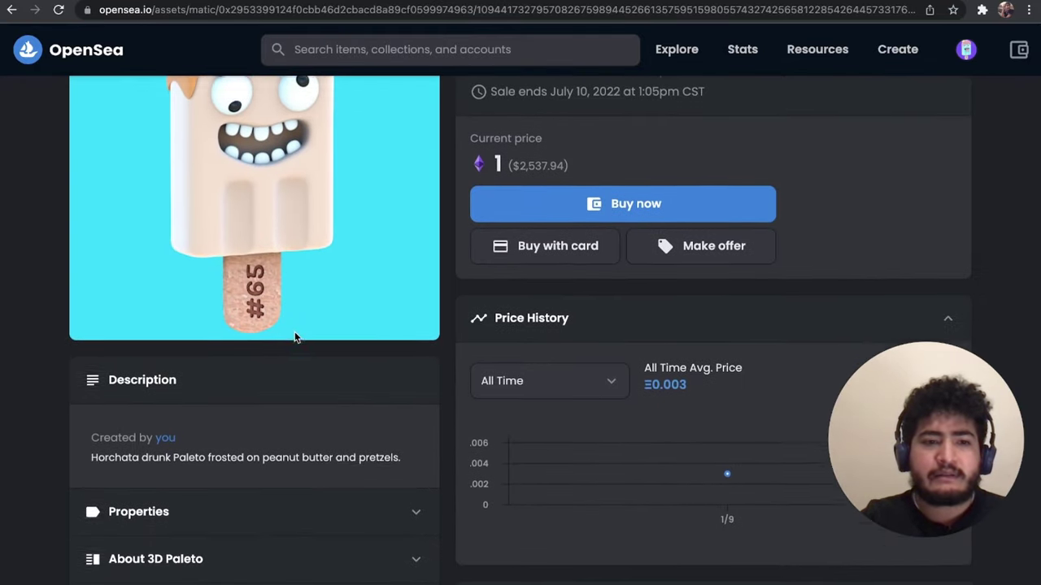
scroll(296, 337, "down", 2)
scroll(296, 337, "down", 1)
left_click(257, 367)
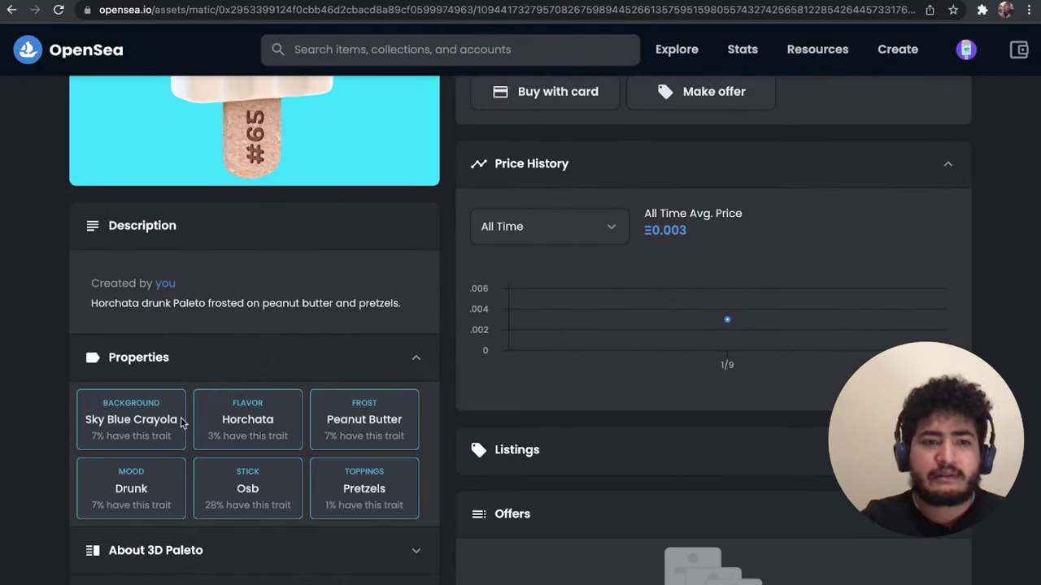
left_click(139, 424)
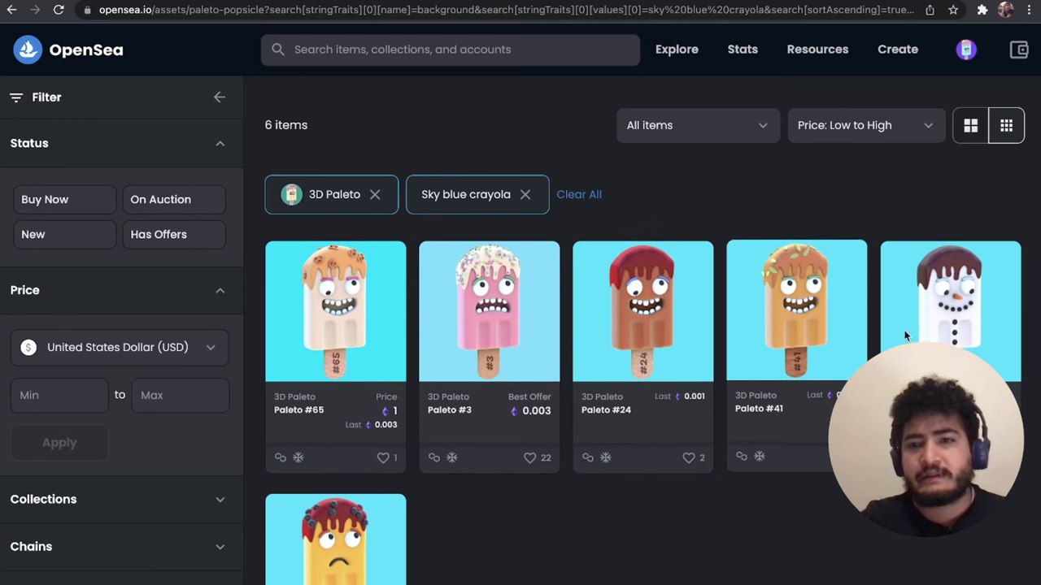
scroll(569, 349, "down", 2)
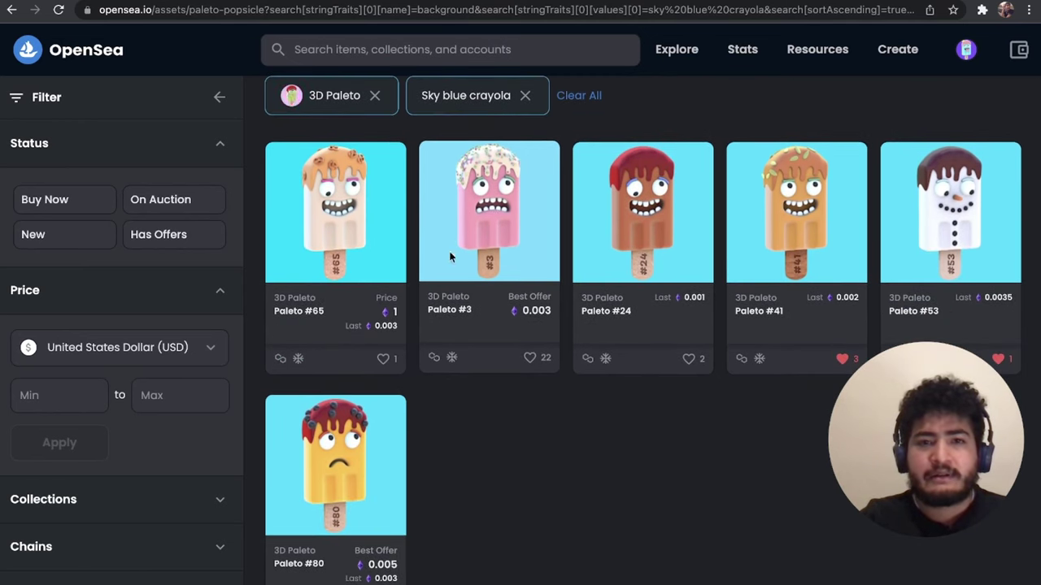
scroll(488, 313, "up", 1)
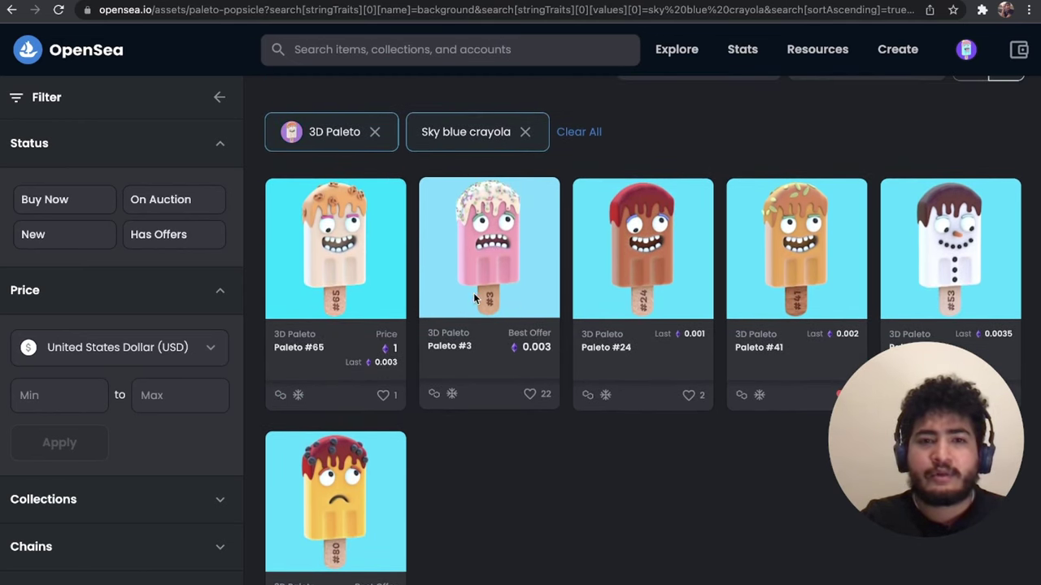
scroll(412, 355, "up", 2)
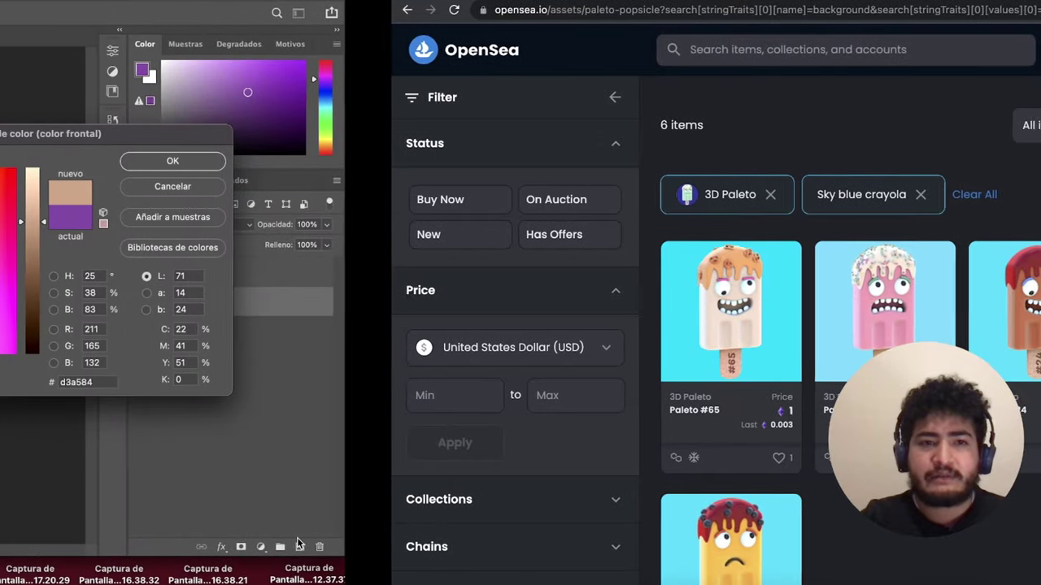
- Find Paleto65.png and place it into the popsicle document
key("Return")
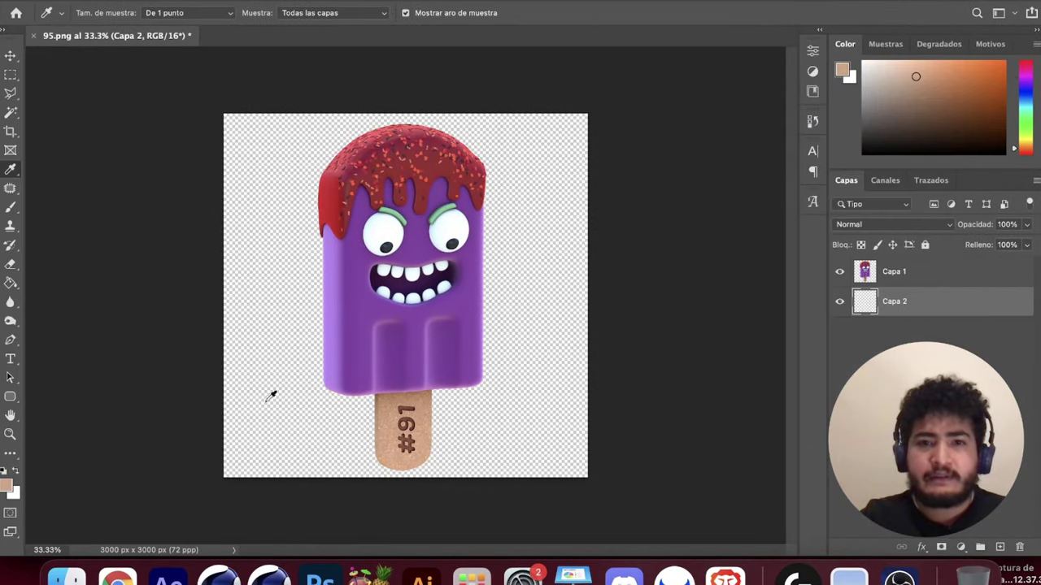
left_click(66, 578)
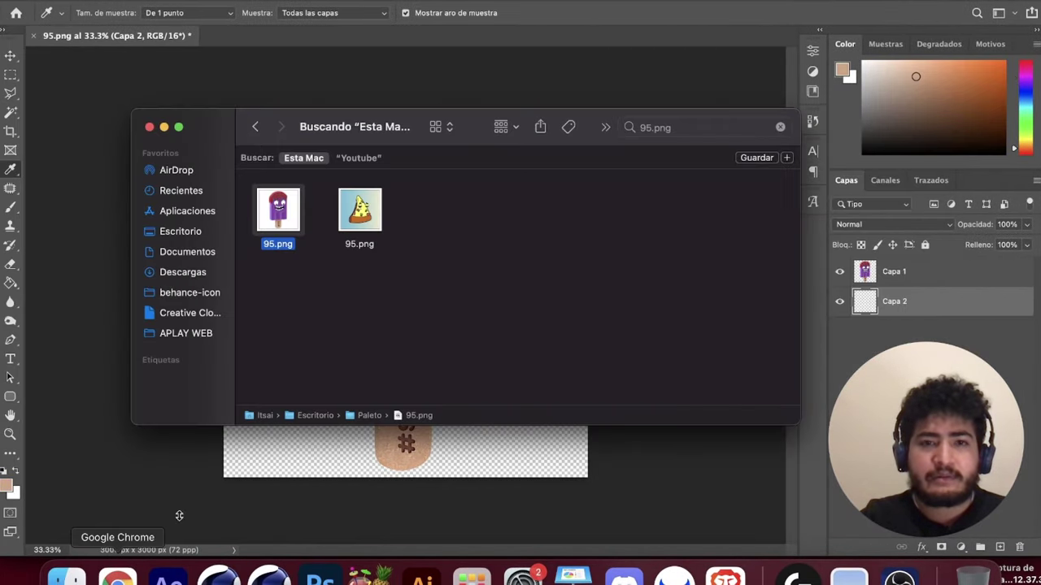
left_click(689, 130)
type("paleto6")
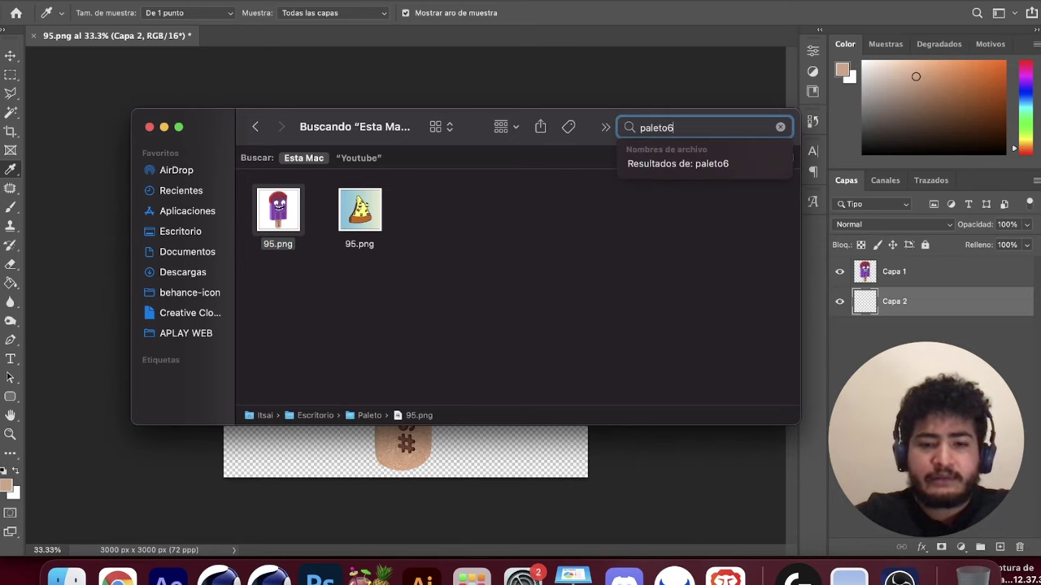
type("5")
key("Return")
left_click(278, 211)
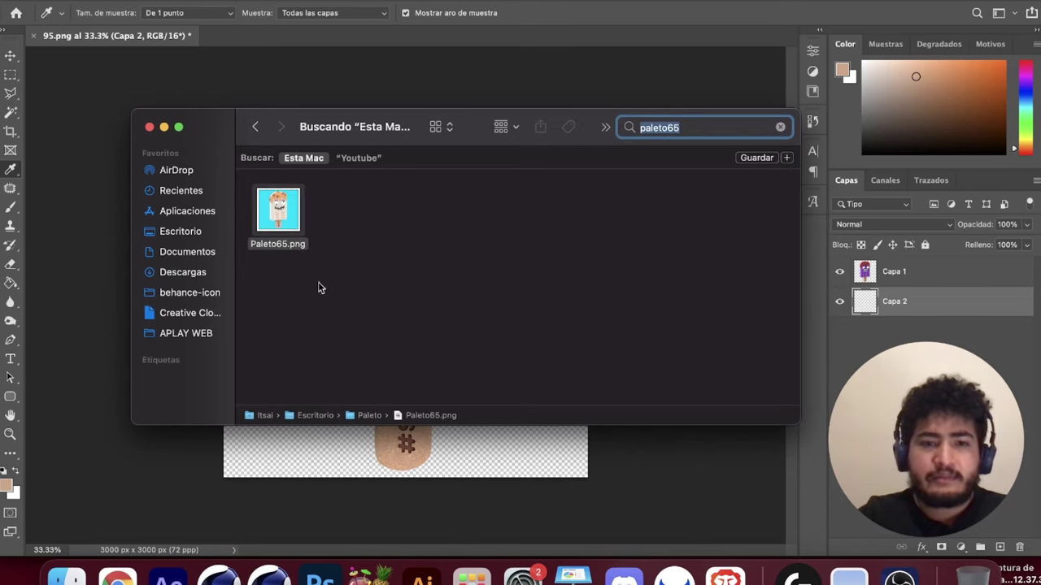
left_click_drag(278, 211, 426, 456)
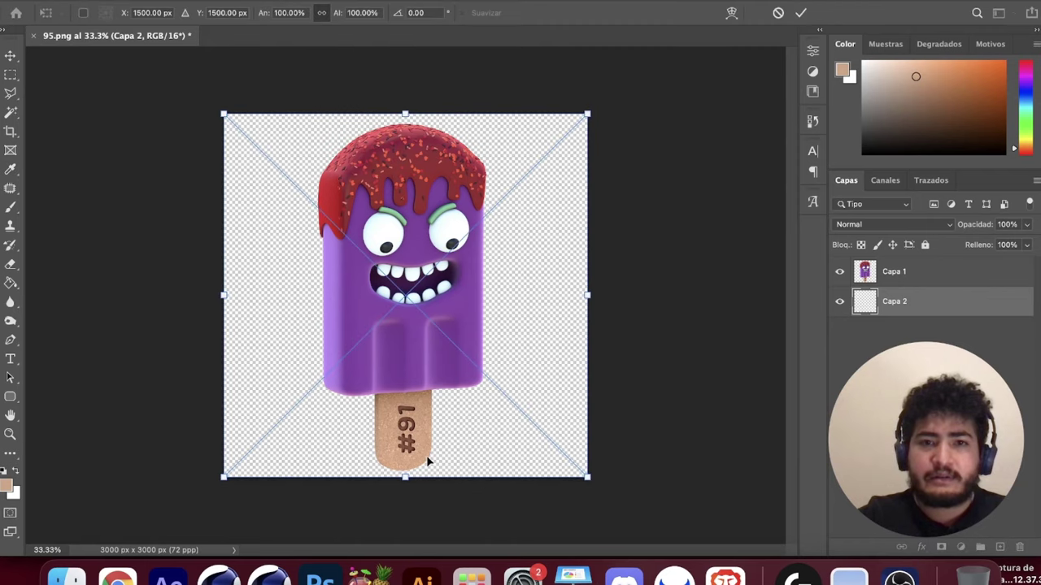
key("Return")
- Fill a new layer with Paleto65's sampled cyan background and save the image
left_click(532, 383)
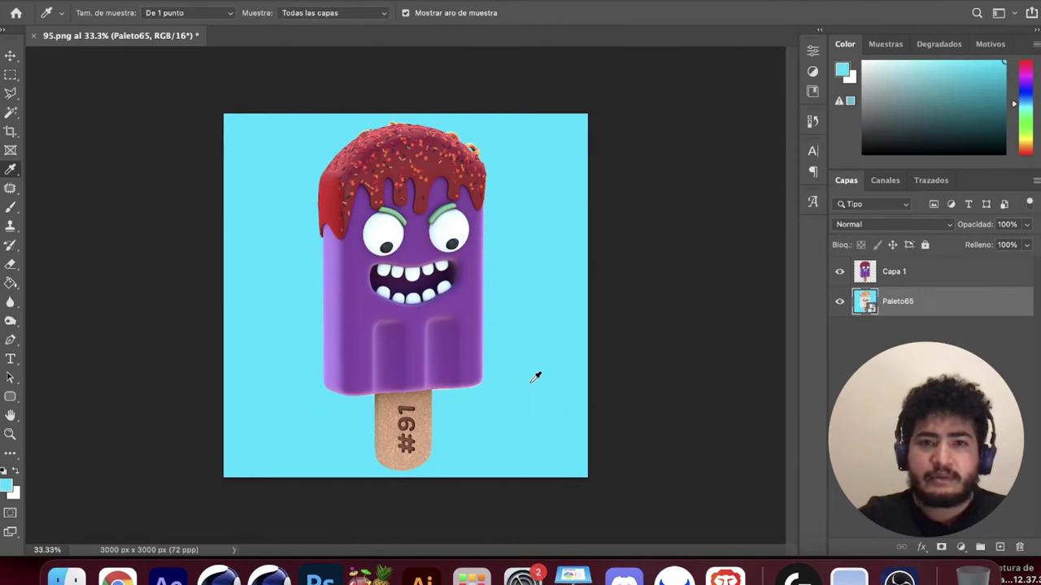
left_click(1000, 547)
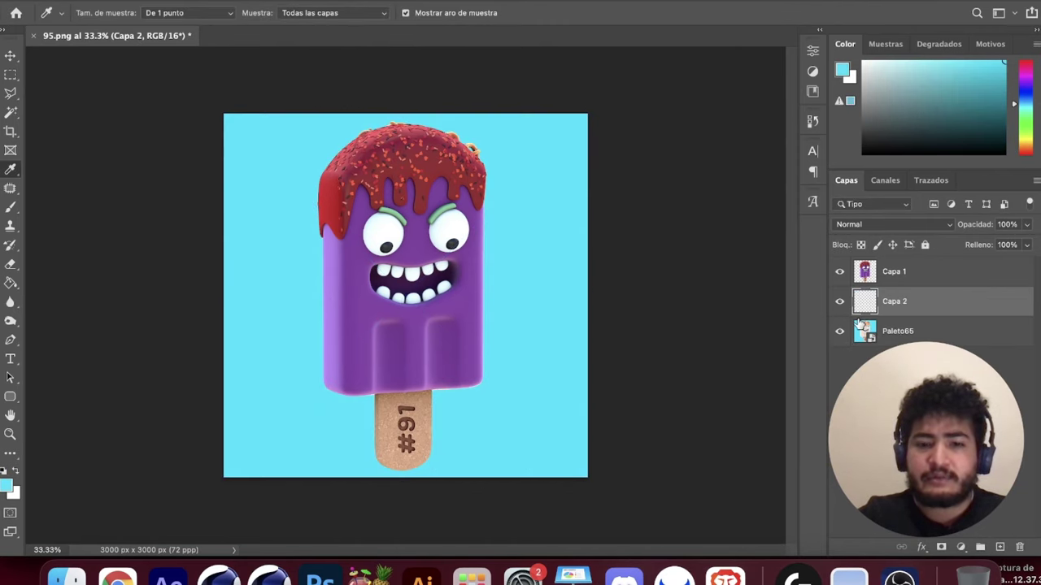
key("g")
key("ctrl+s")
left_click(391, 171)
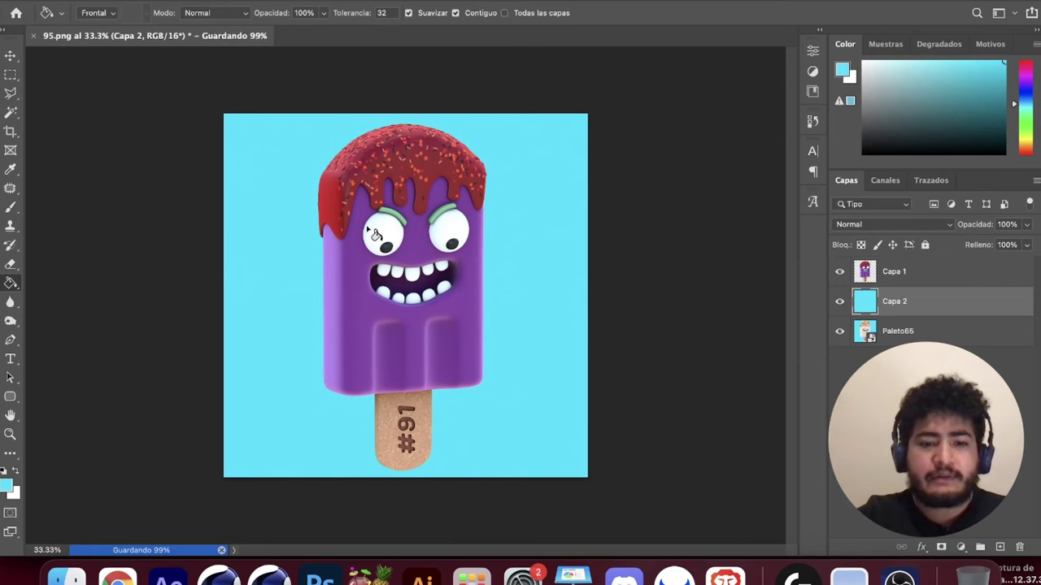
key("v")
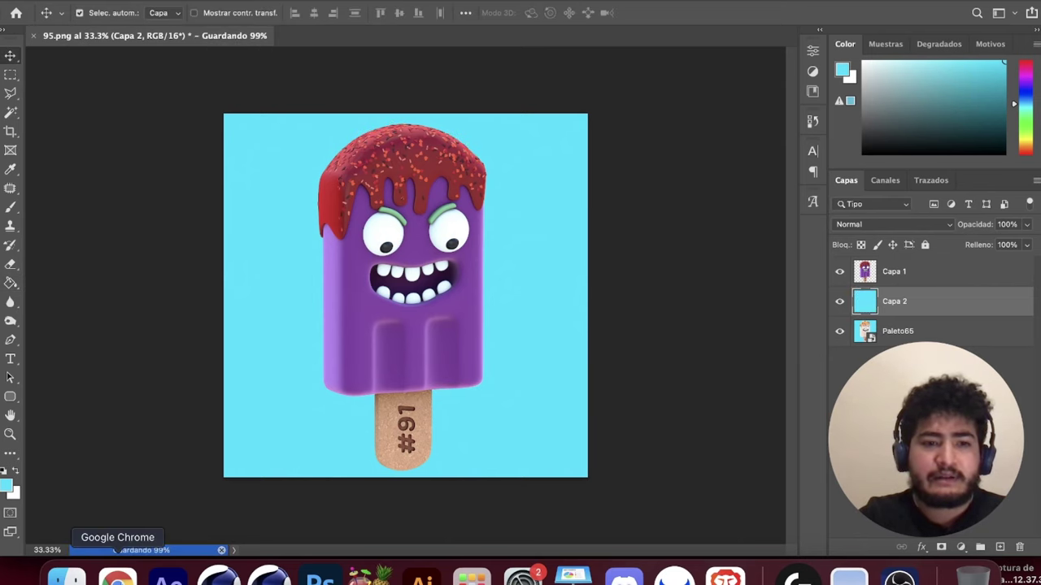
left_click(117, 576)
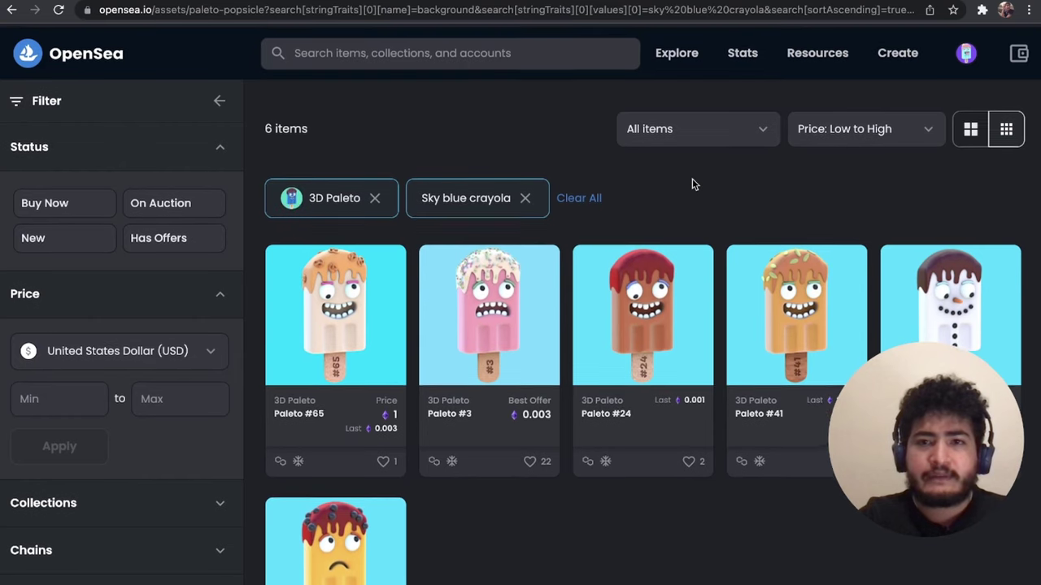
- Start a new 3D Paleto item and upload the purple popsicle image
left_click(298, 398)
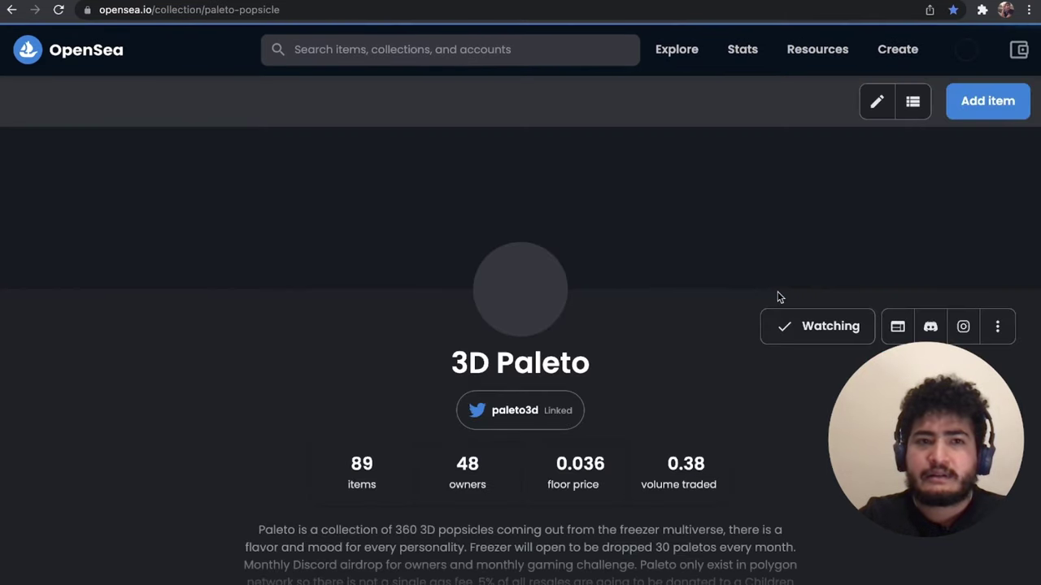
left_click(990, 109)
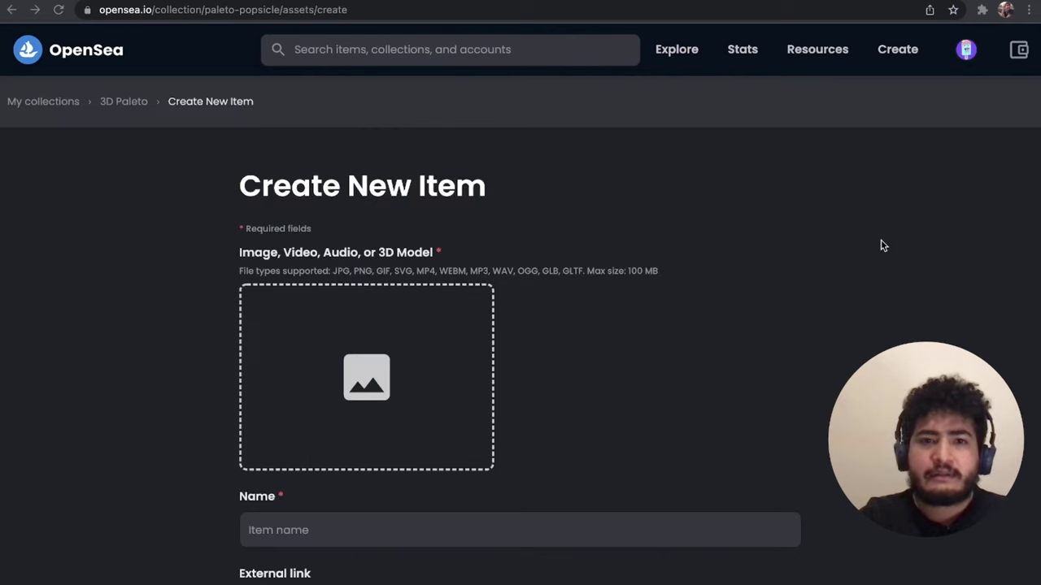
left_click(390, 372)
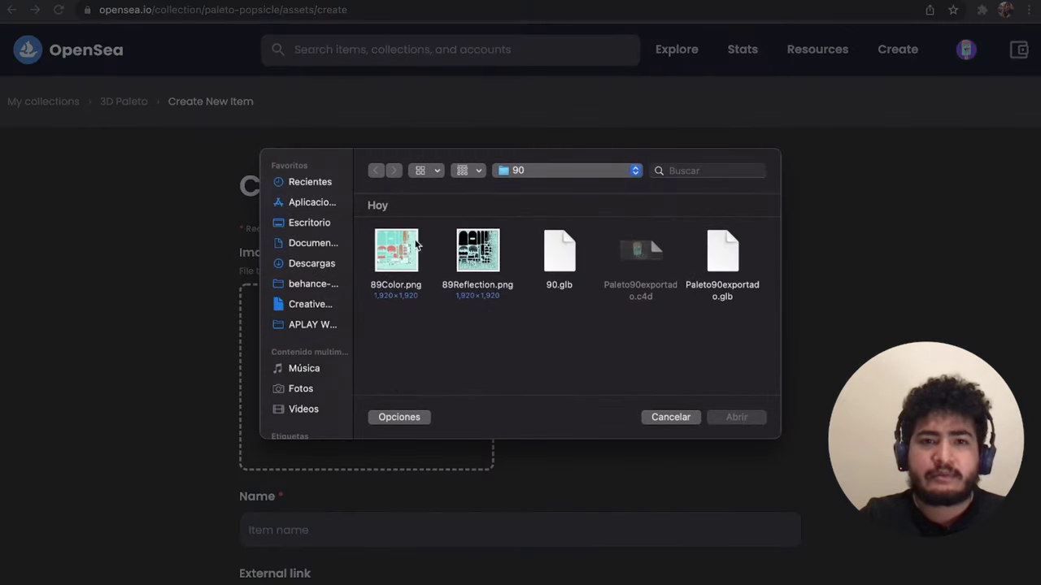
left_click(699, 171)
type("p")
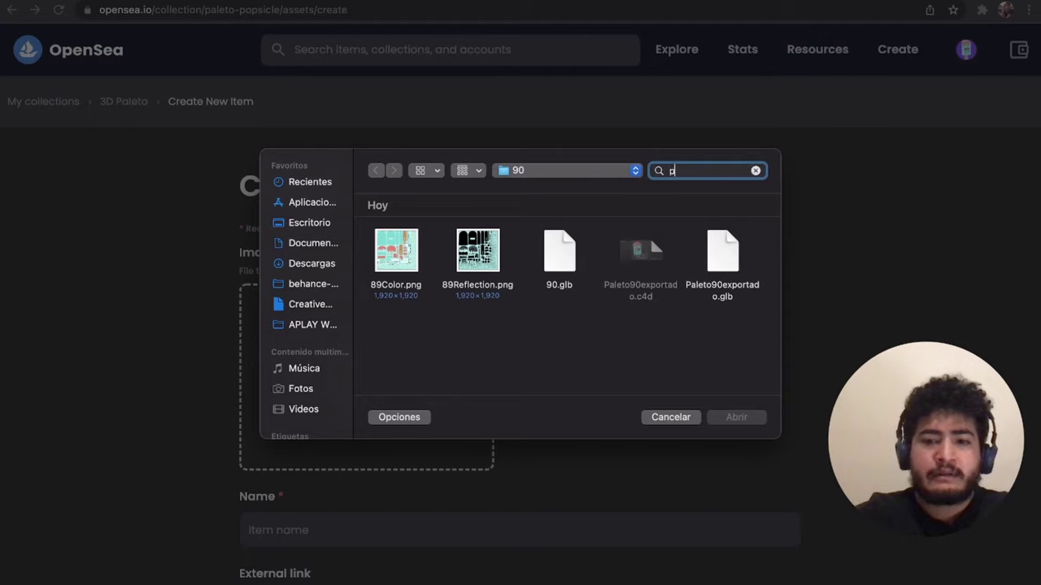
type("aleto9")
double_click(396, 275)
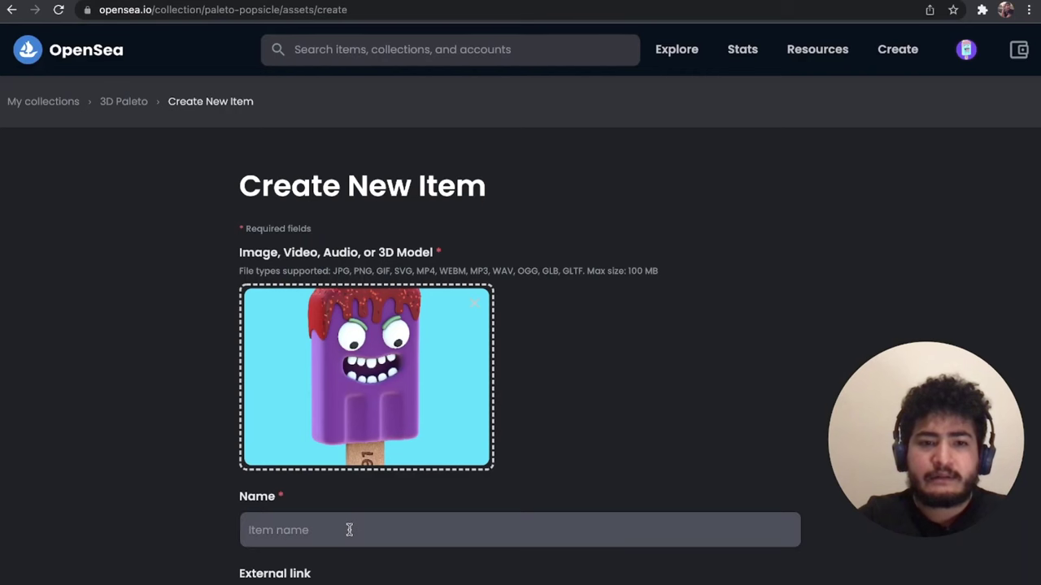
- Name the new item 'Paleto #95'
left_click(349, 530)
type("Paleto #95")
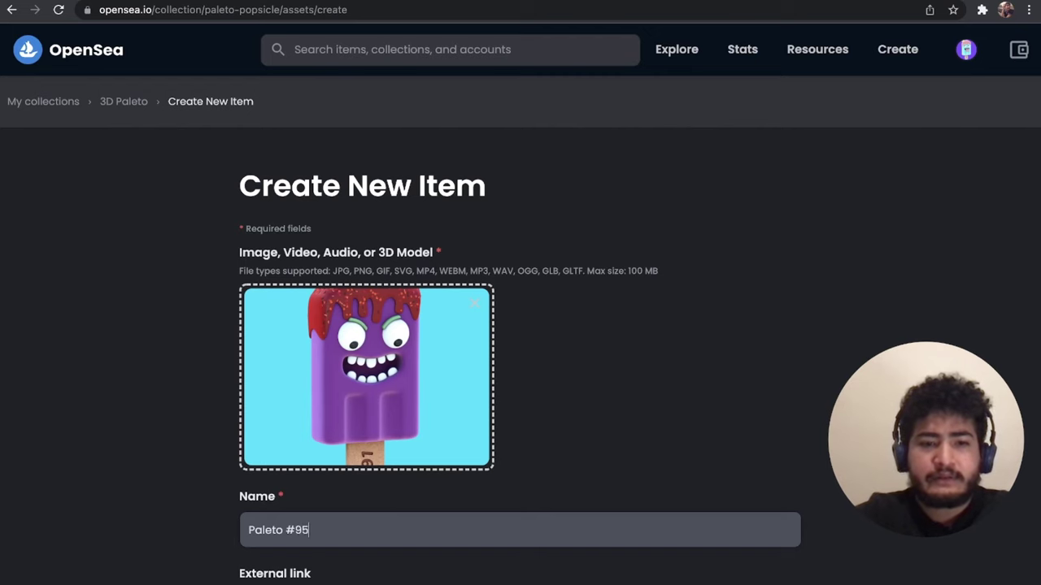
scroll(472, 483, "down", 2)
- Enter the description 'Grape happy paleto frosted on chamoy with chilli flakes.'
left_click(372, 561)
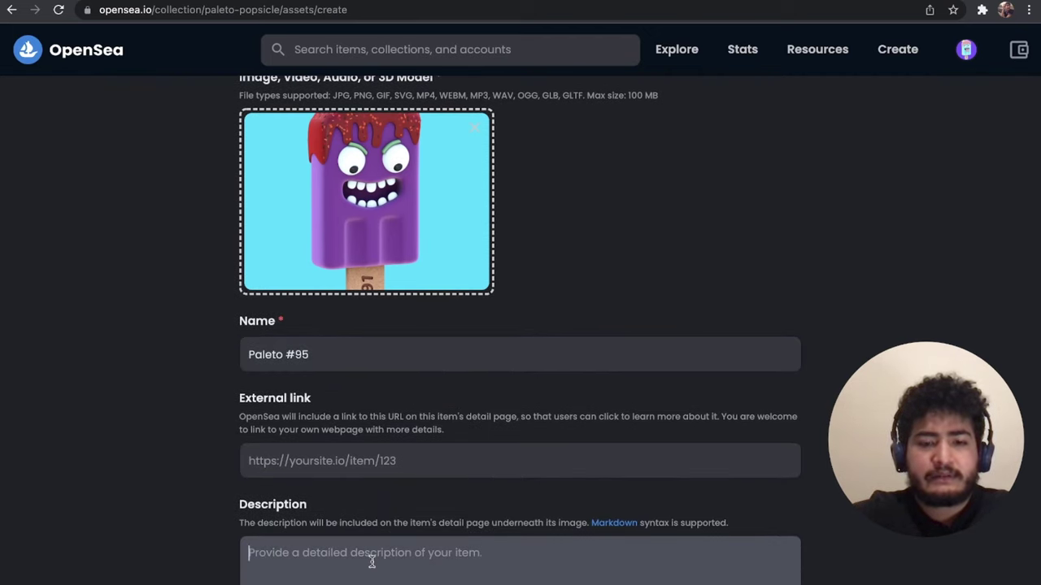
type("Grape happy paleto frosted on chamoy with chilli flakes.")
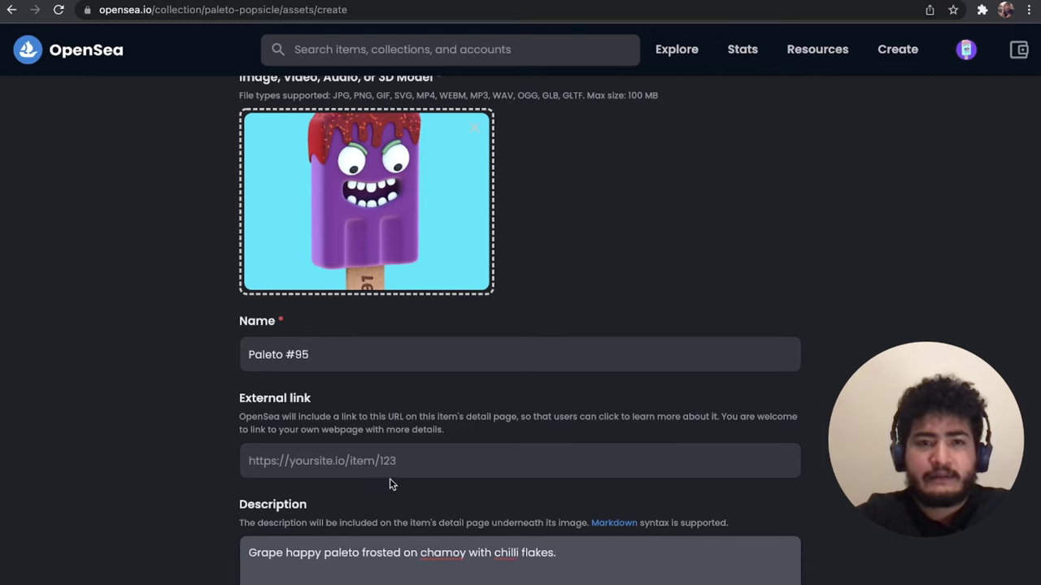
scroll(389, 479, "down", 3)
scroll(424, 474, "up", 2)
scroll(424, 474, "up", 1)
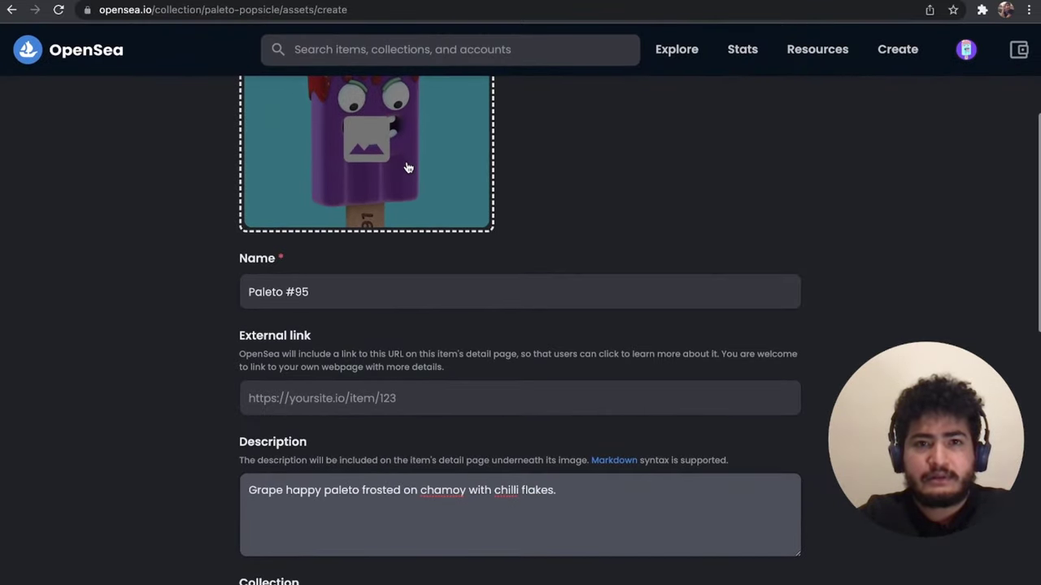
scroll(588, 274, "down", 2)
scroll(588, 274, "down", 2)
- Add properties background: sky blue crayola and mood: mischievous
left_click(783, 487)
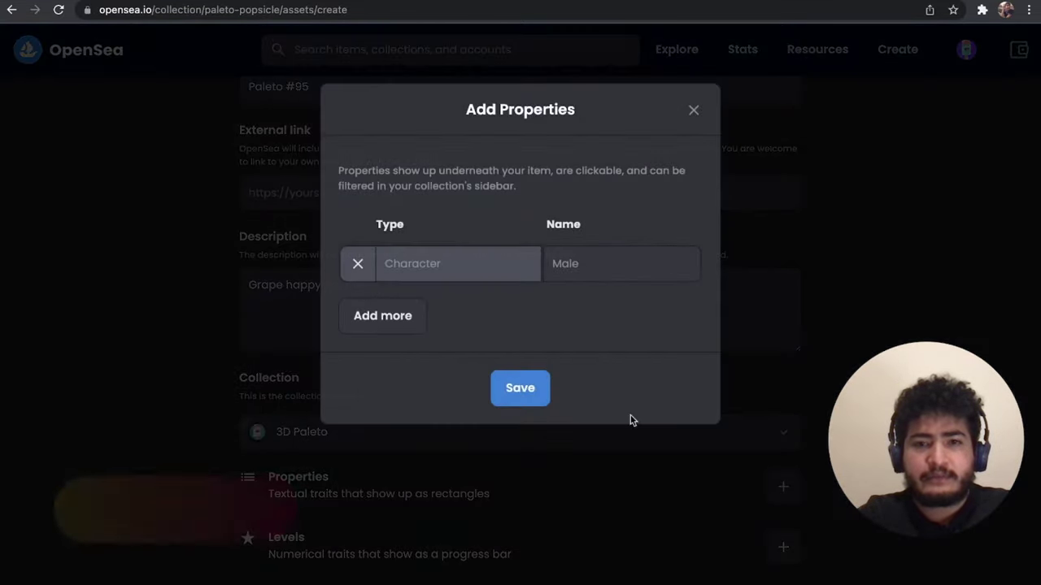
type("background")
key("Tab")
type("s")
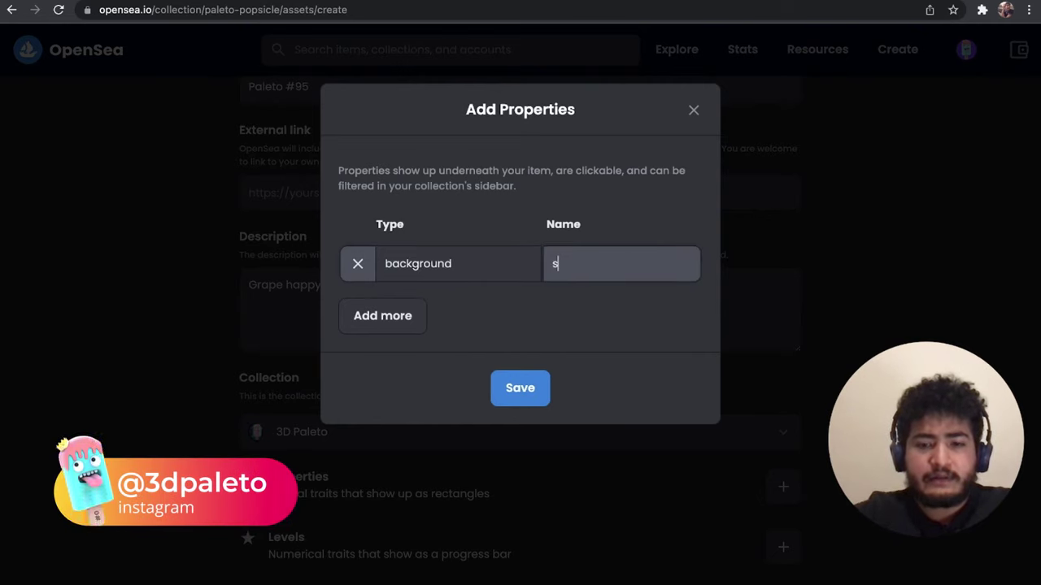
type("ky blue crayola")
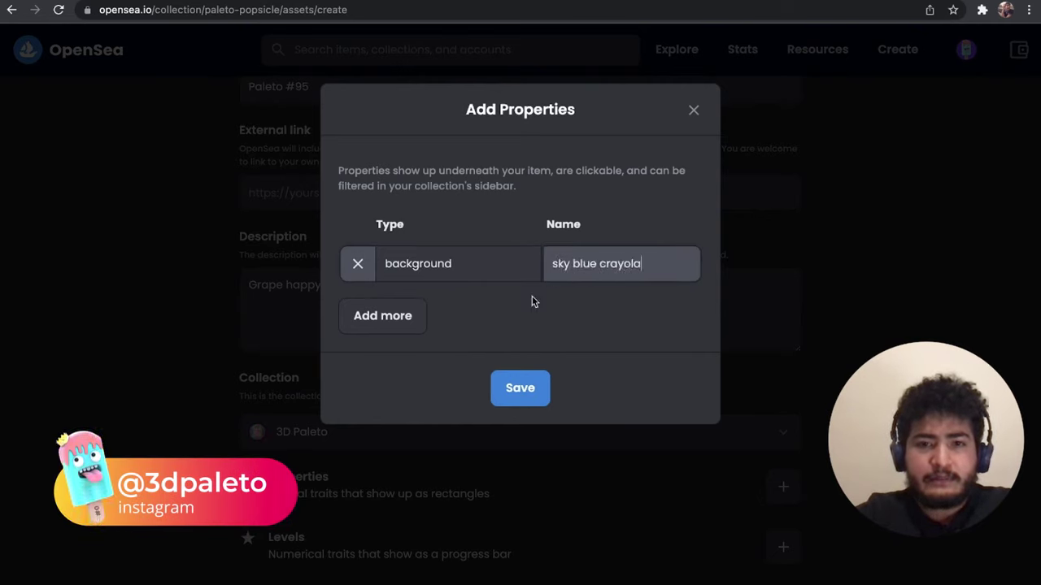
left_click(390, 315)
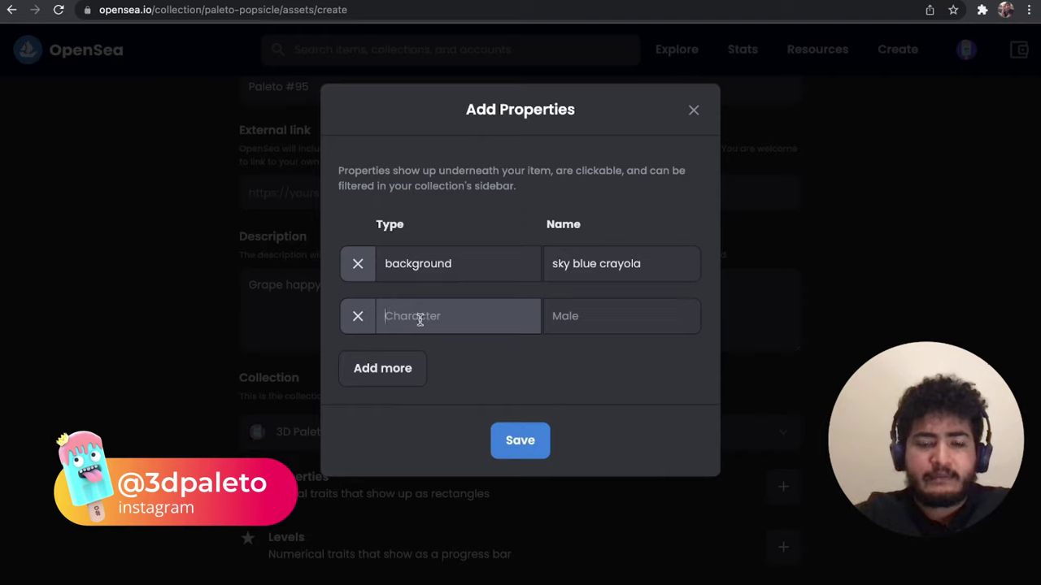
type("mood")
key("Tab")
type("mis")
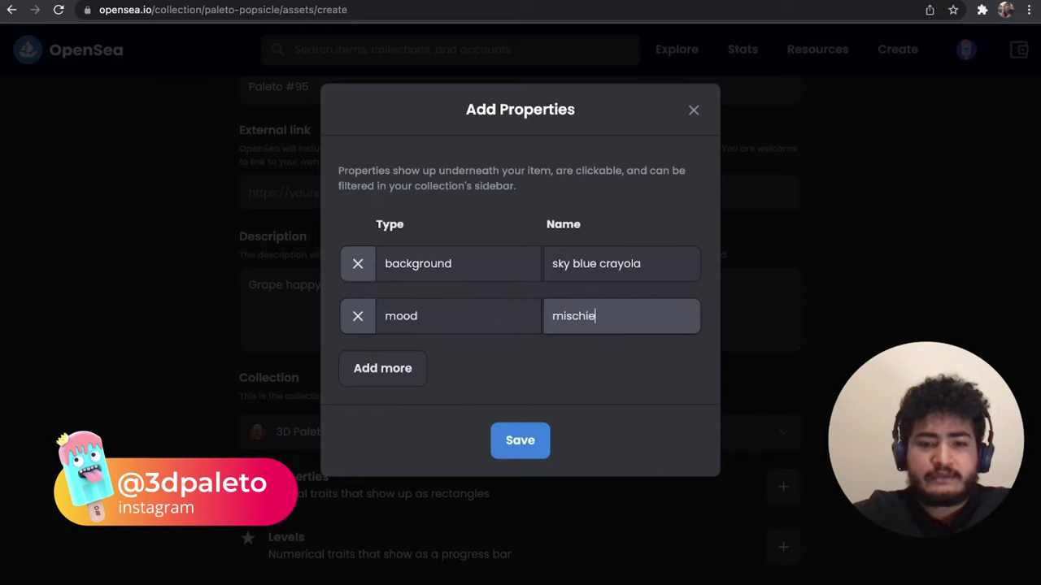
type("s")
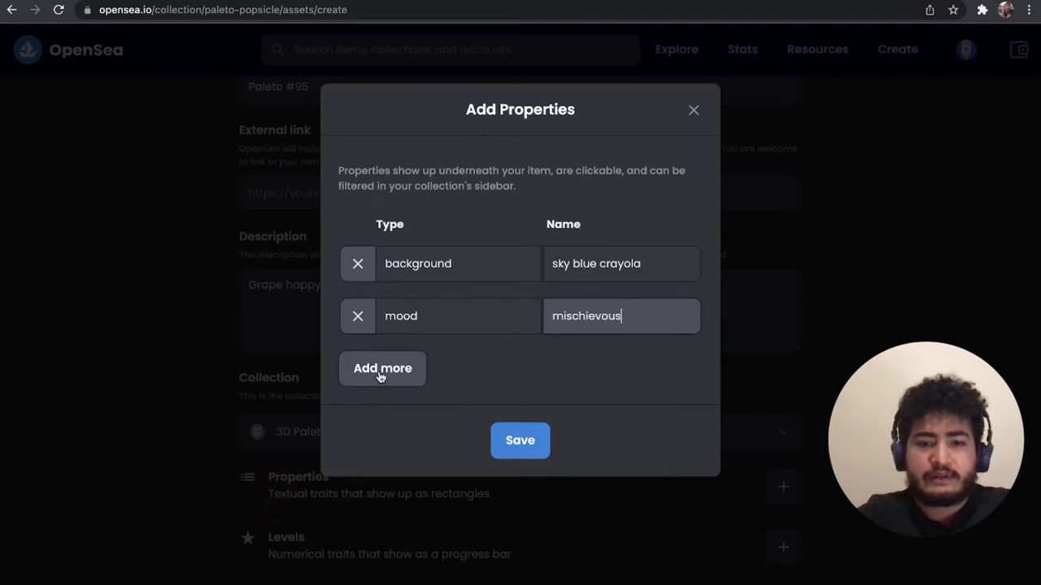
- Add properties flavor: grape and frost: chamoy
left_click(381, 372)
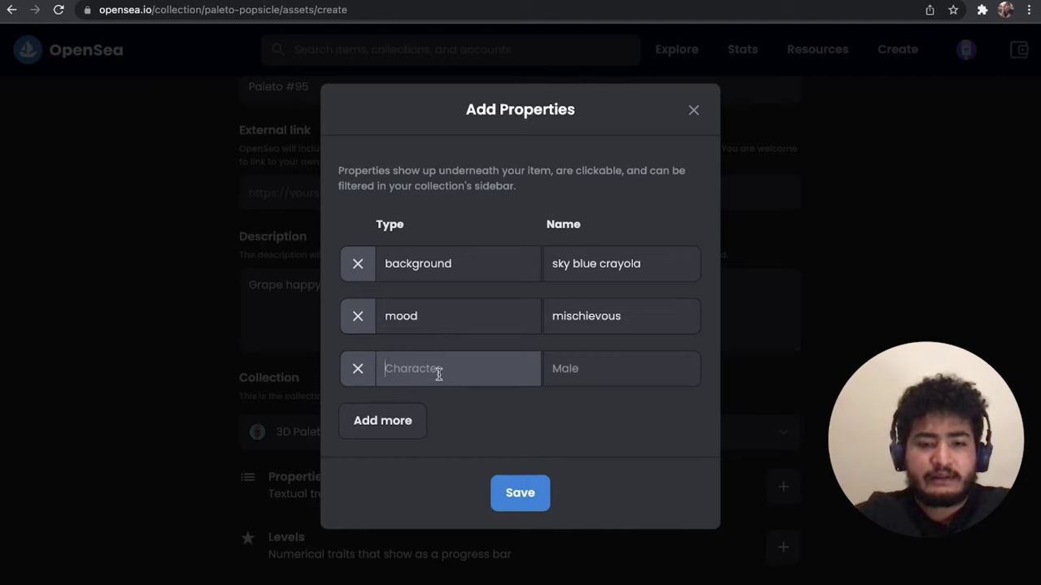
type("flavor")
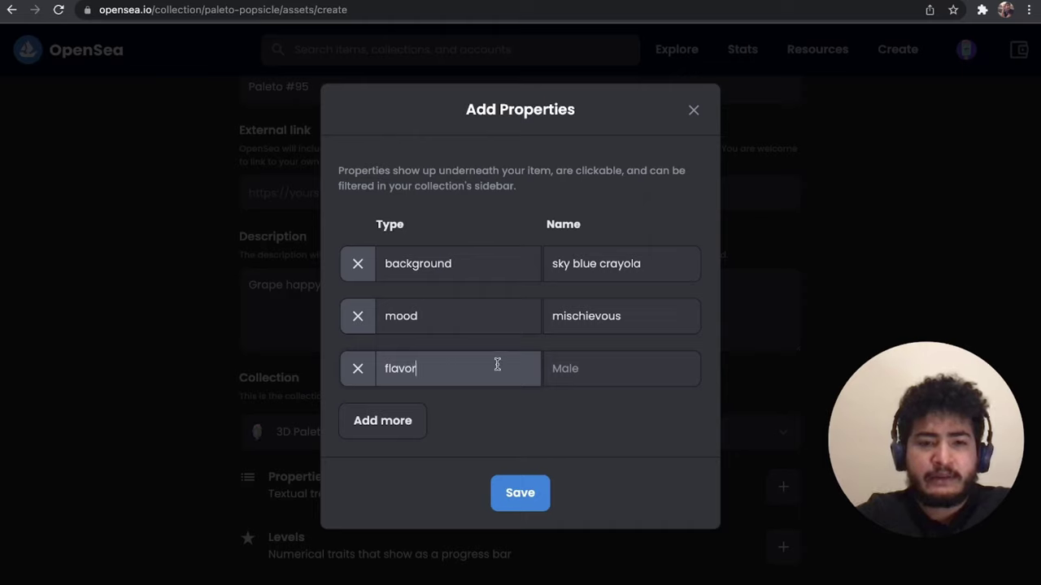
left_click(592, 368)
type("grape")
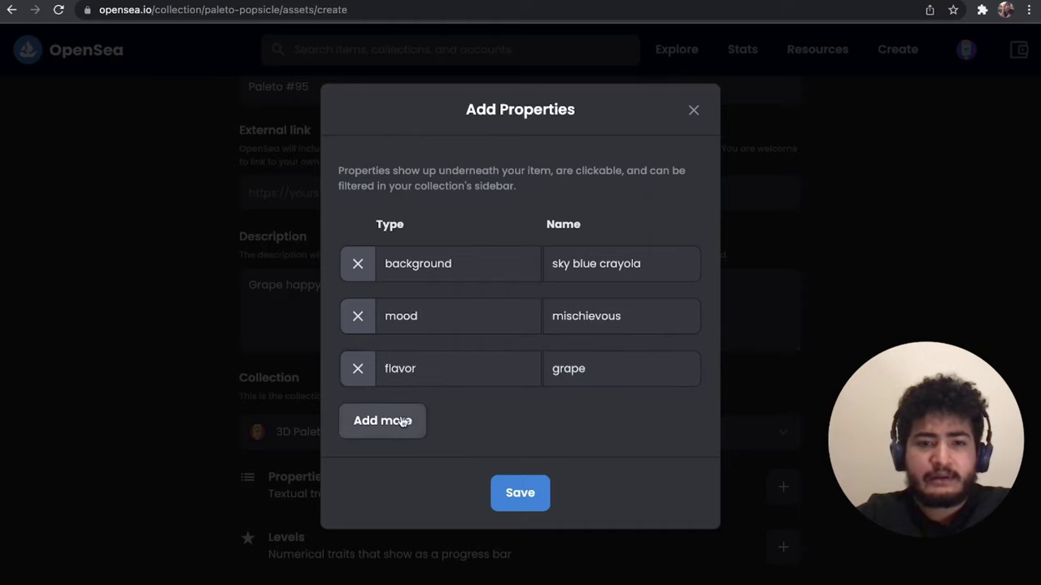
left_click(386, 421)
type("frost")
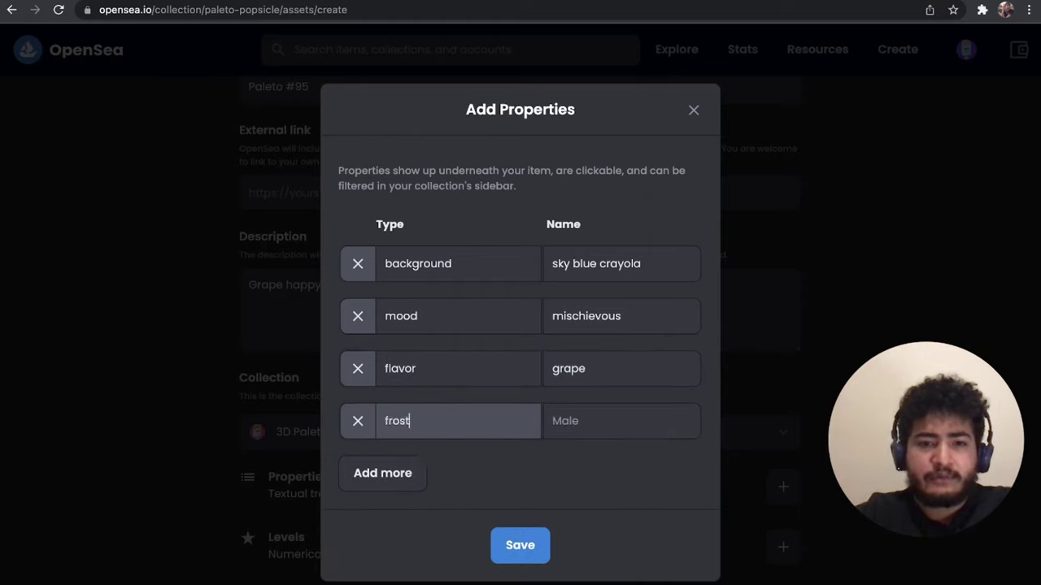
left_click(660, 410)
type("chamoy")
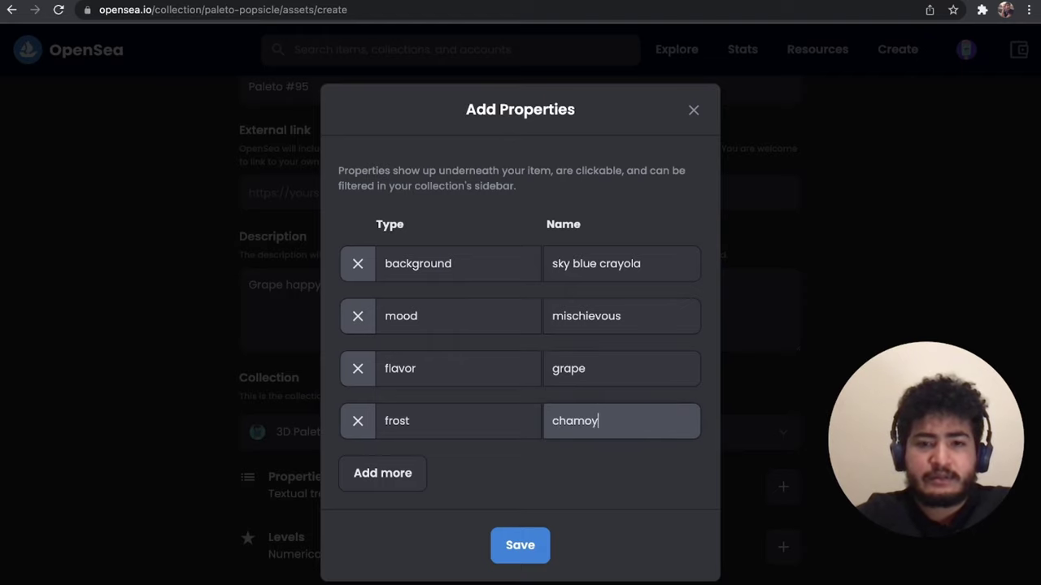
- Add stick: cork and toppings: chilli flakes, then save all six properties
left_click(417, 473)
left_click(429, 439)
type("stick")
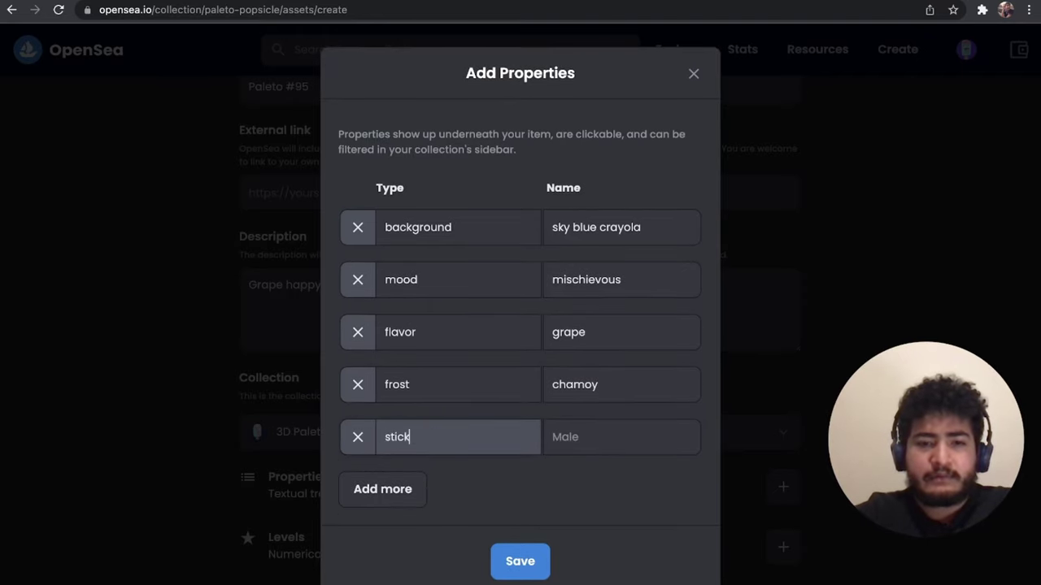
left_click(562, 438)
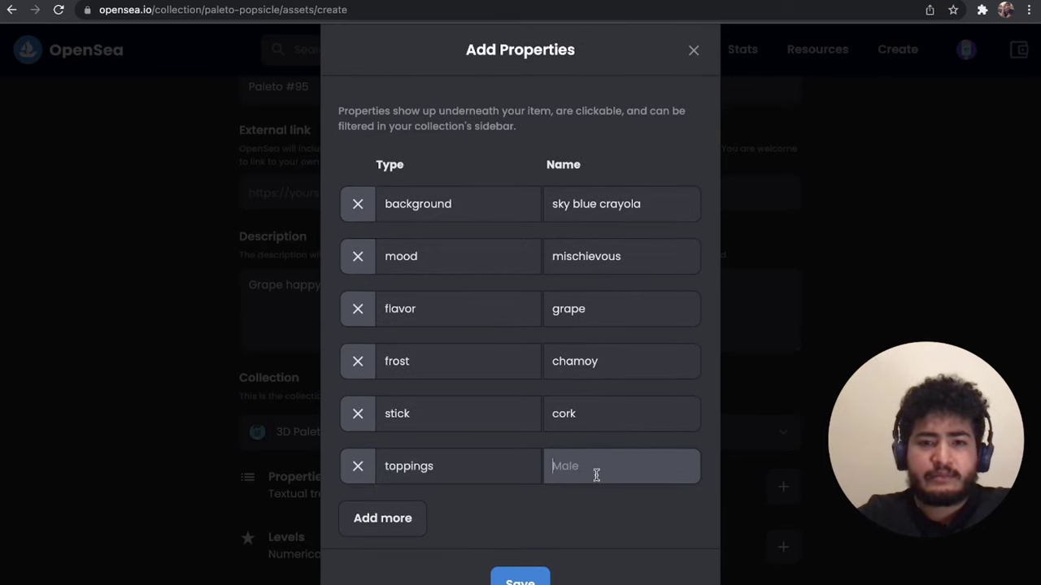
type("chilli flakes")
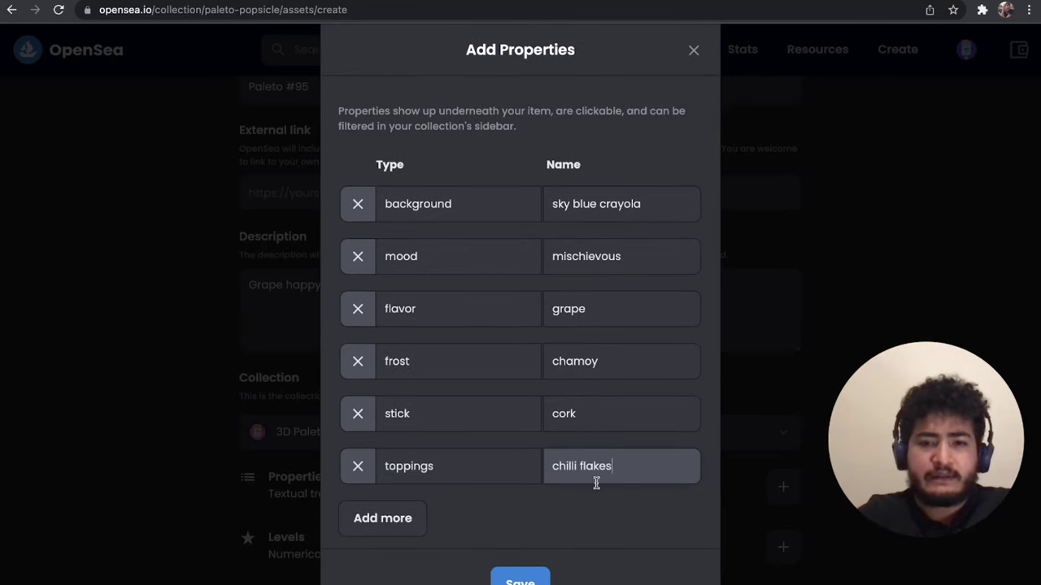
left_click(520, 579)
scroll(541, 406, "up", 1)
- Create the Paleto #95 item and dismiss the creation confirmation
scroll(544, 417, "up", 4)
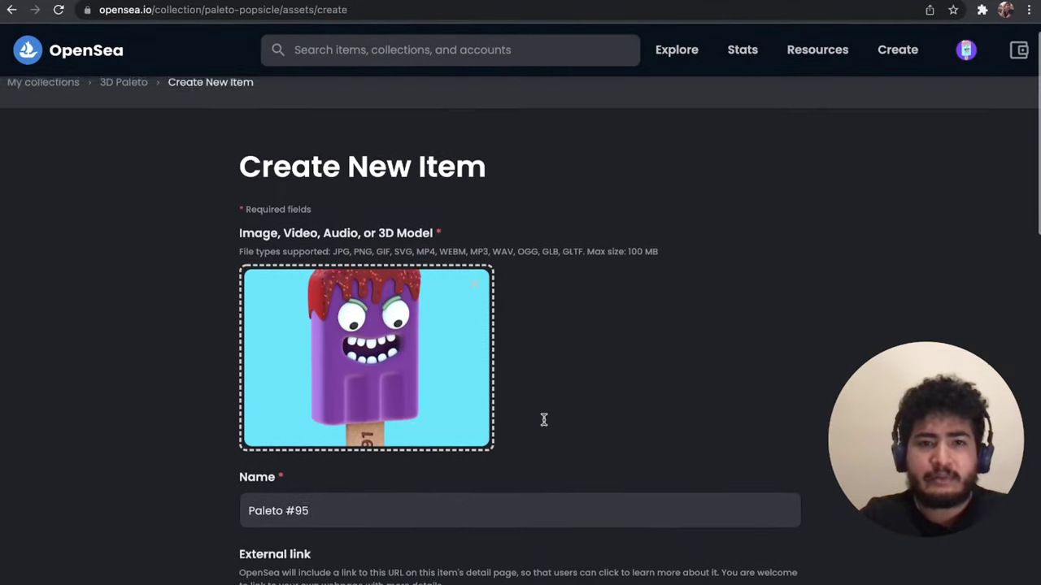
scroll(544, 420, "down", 10)
scroll(545, 423, "down", 3)
scroll(529, 430, "down", 3)
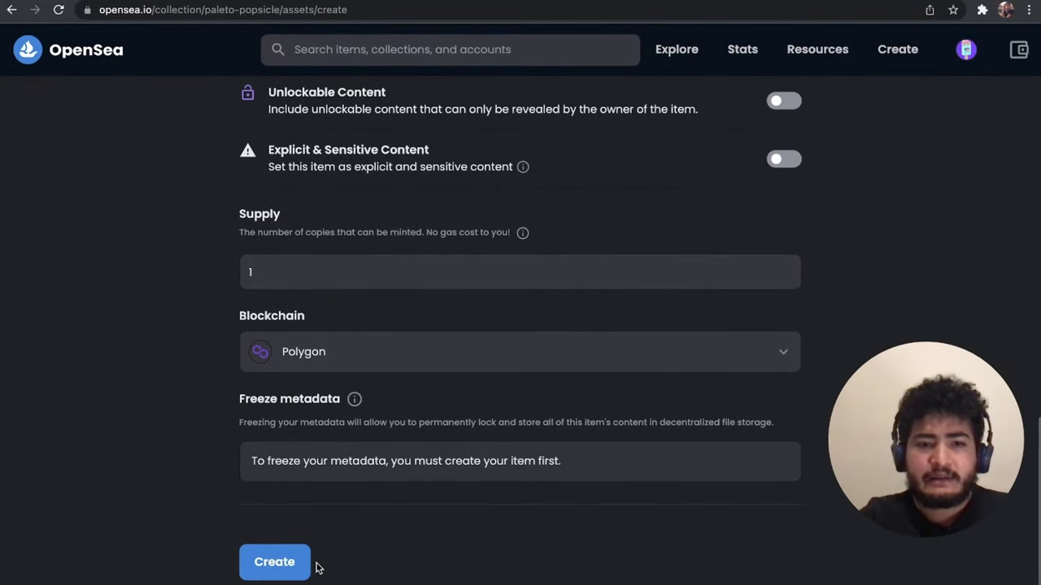
left_click(285, 563)
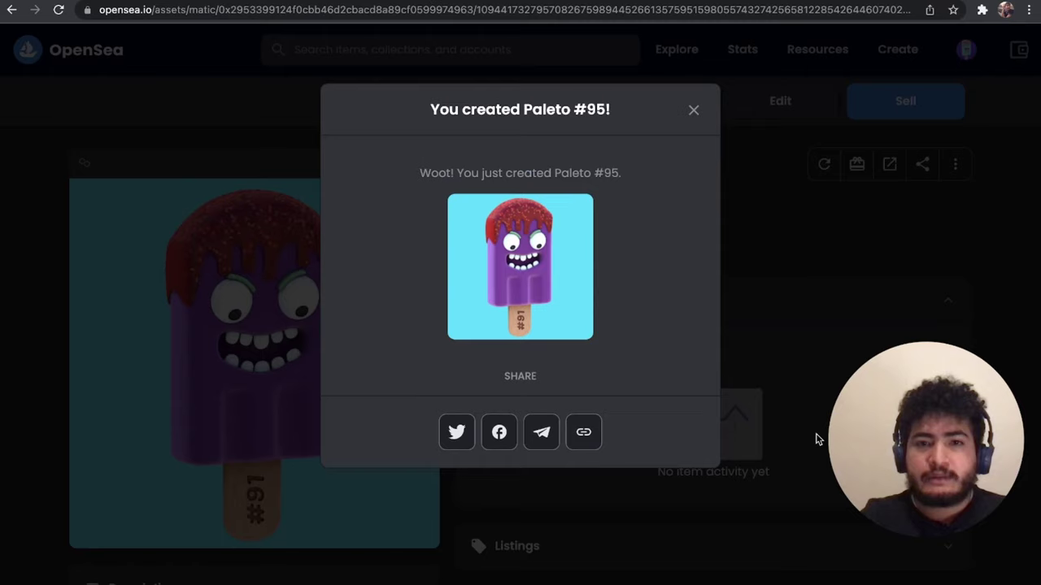
left_click(693, 110)
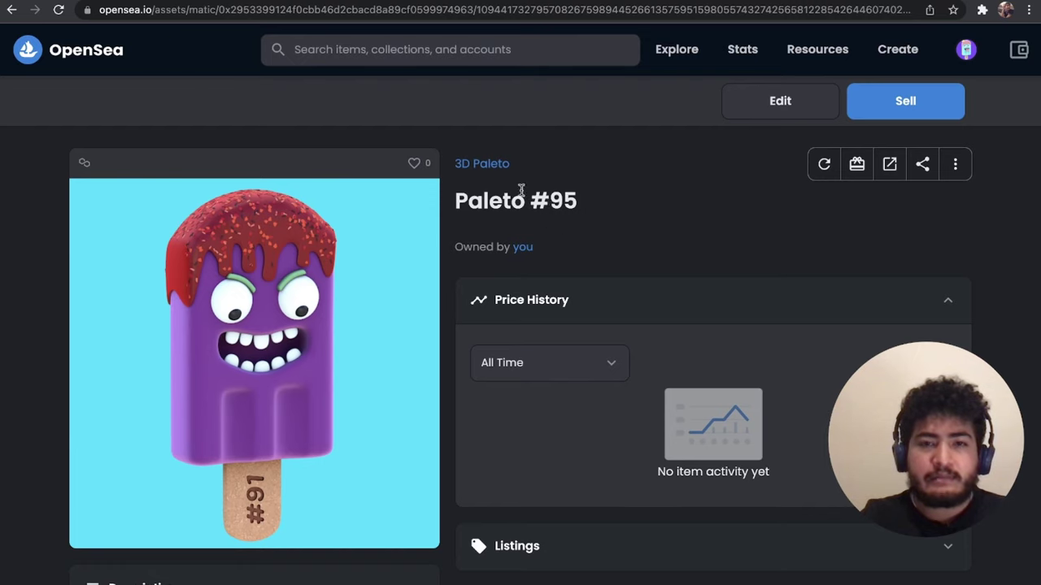
- Expand Paleto #95's Properties and filter by the Mischievous mood trait, listing Paleto #89, #38 and #95
scroll(553, 199, "down", 3)
scroll(317, 430, "down", 1)
scroll(221, 441, "down", 1)
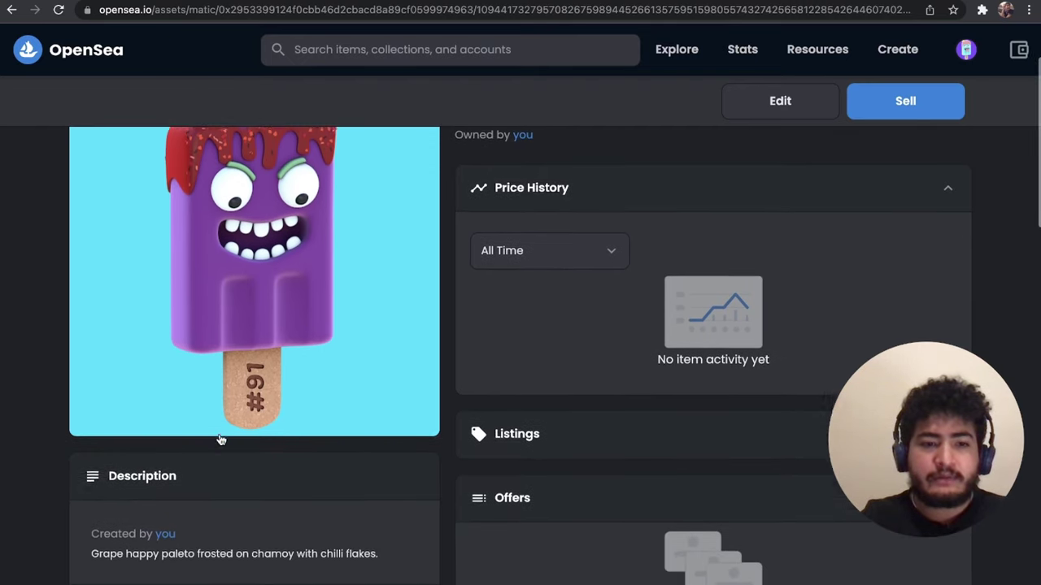
scroll(220, 440, "down", 5)
left_click(220, 395)
scroll(236, 357, "down", 1)
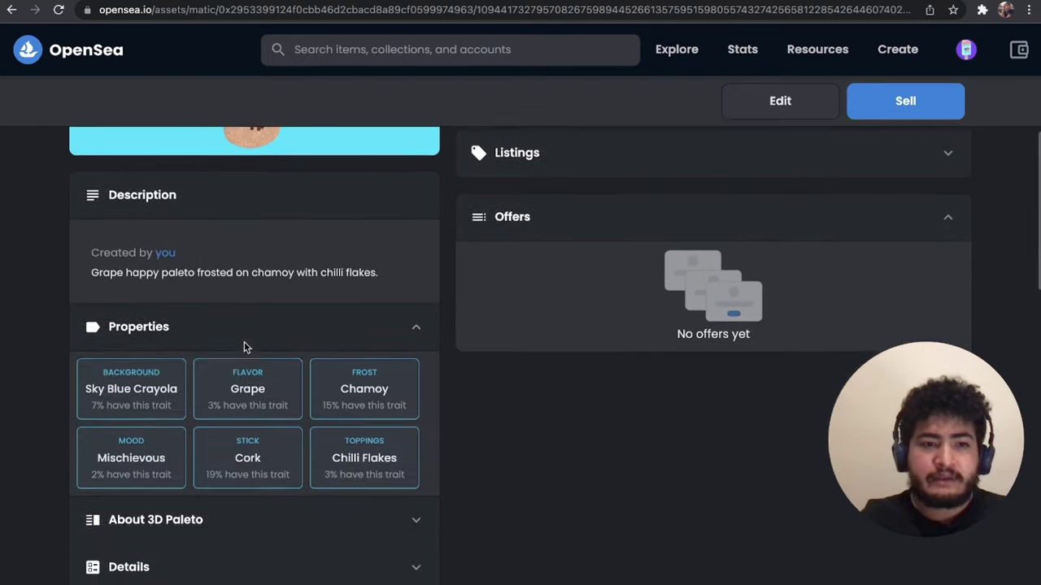
scroll(243, 342, "down", 1)
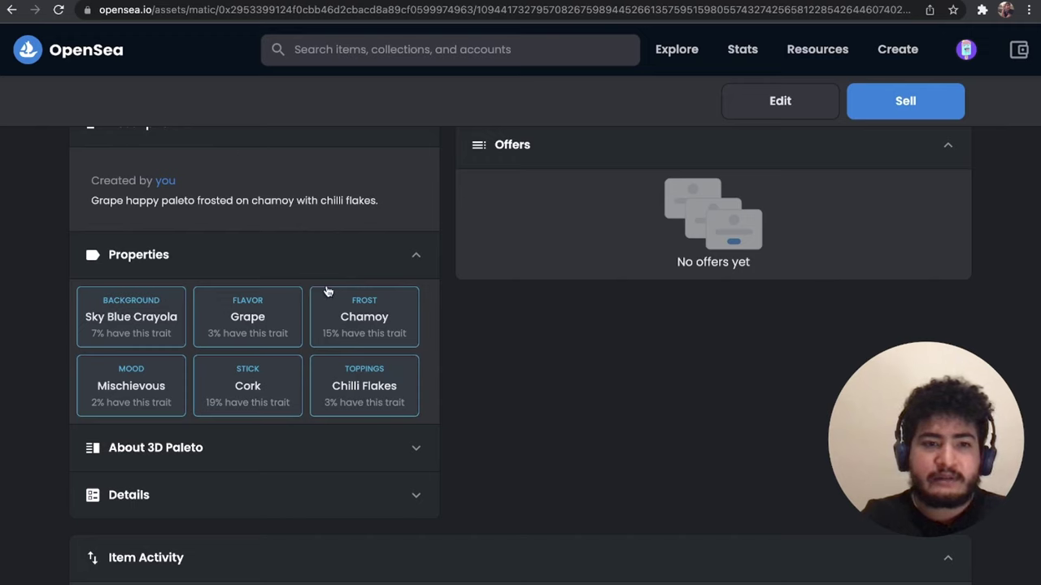
left_click(124, 389)
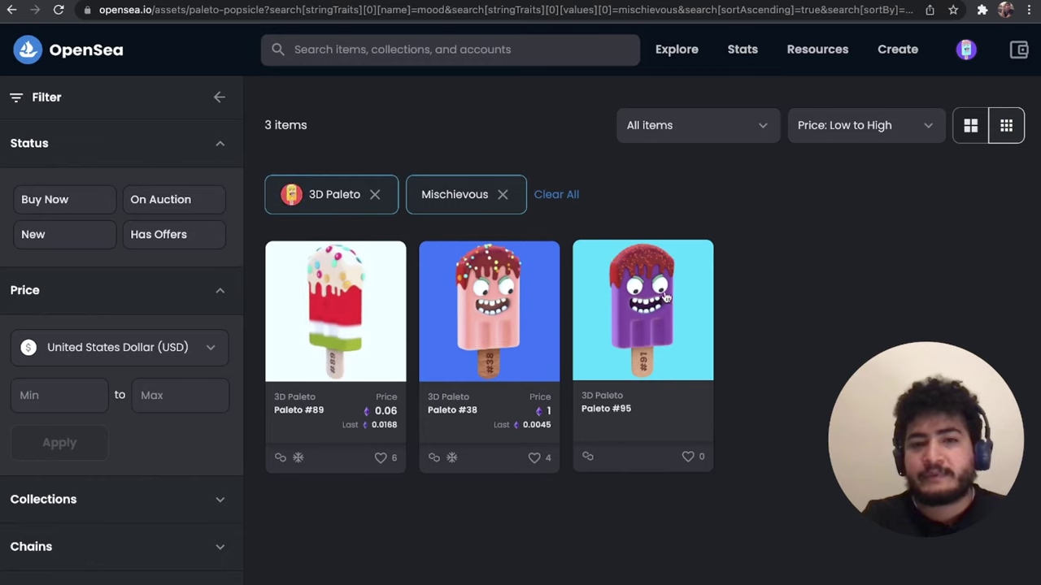
- Open Paleto #89, rotate its popsicle model, then enlarge it and spin it to see the back
left_click(325, 432)
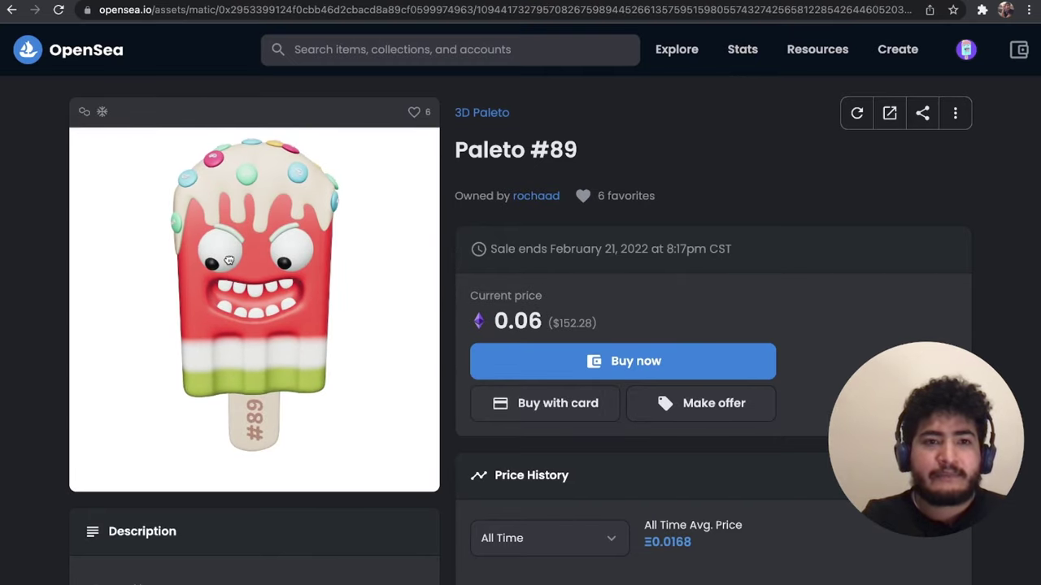
mouse_move(230, 260)
left_mouse_down()
mouse_move(301, 260)
mouse_move(244, 266)
left_mouse_up()
left_click(203, 274)
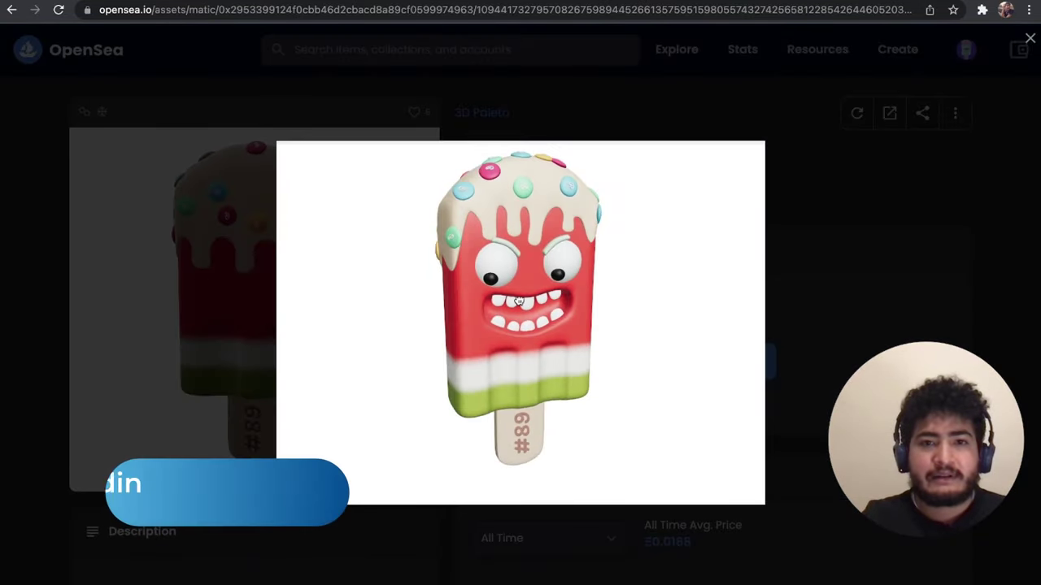
mouse_move(518, 301)
left_mouse_down()
mouse_move(481, 295)
mouse_move(549, 293)
mouse_move(529, 325)
mouse_move(534, 344)
mouse_move(611, 276)
mouse_move(569, 309)
mouse_move(627, 332)
mouse_move(501, 324)
mouse_move(629, 321)
mouse_move(476, 365)
left_mouse_up()
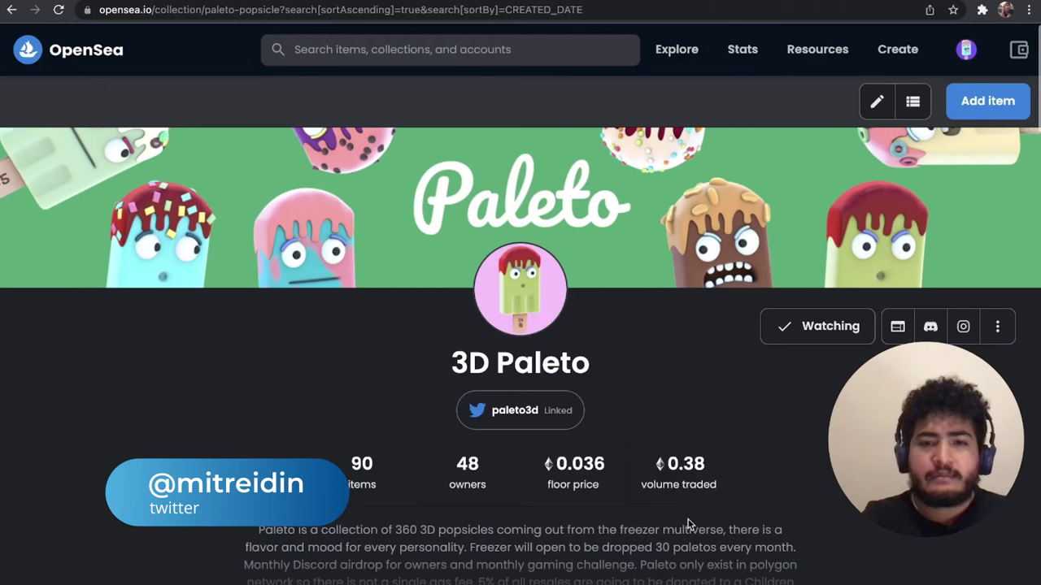
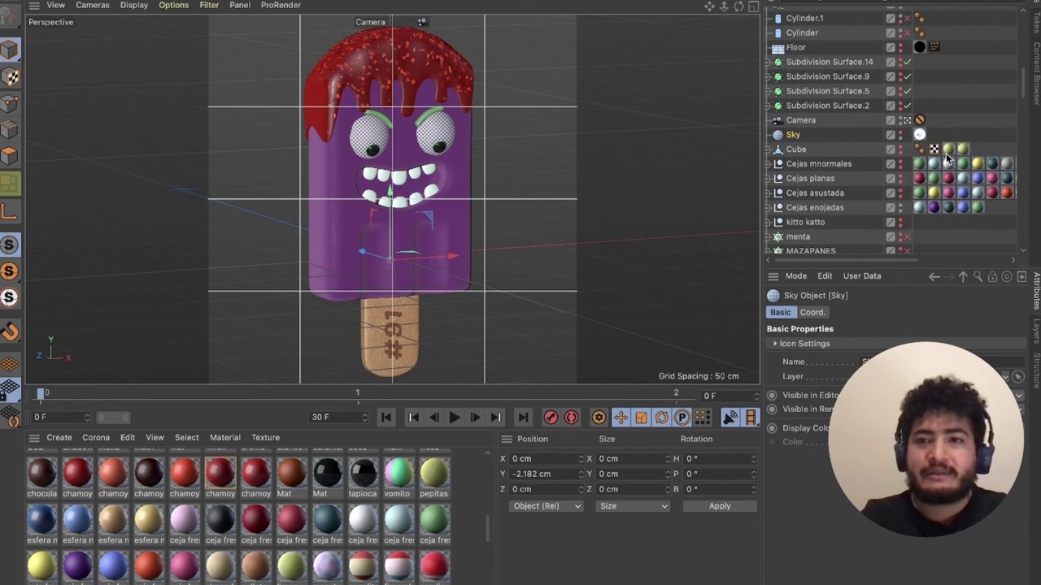
- Stop looking through the scene camera and orbit the default view to face the popsicle's front
left_click(908, 121)
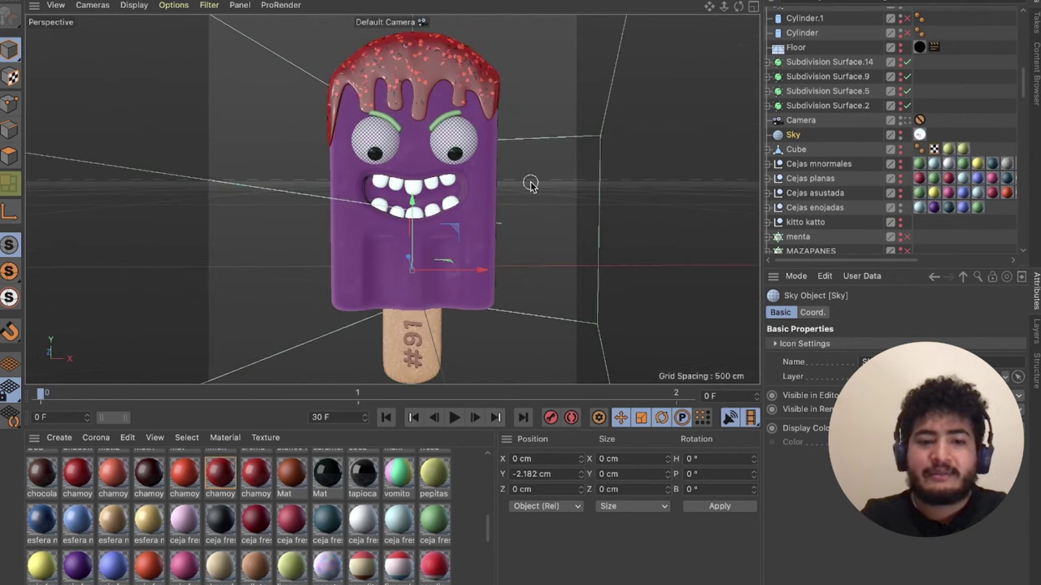
mouse_move(504, 213)
left_mouse_down("alt")
mouse_move(453, 214)
mouse_move(625, 187)
mouse_move(302, 168)
mouse_move(479, 186)
mouse_move(446, 146)
left_mouse_up("alt")
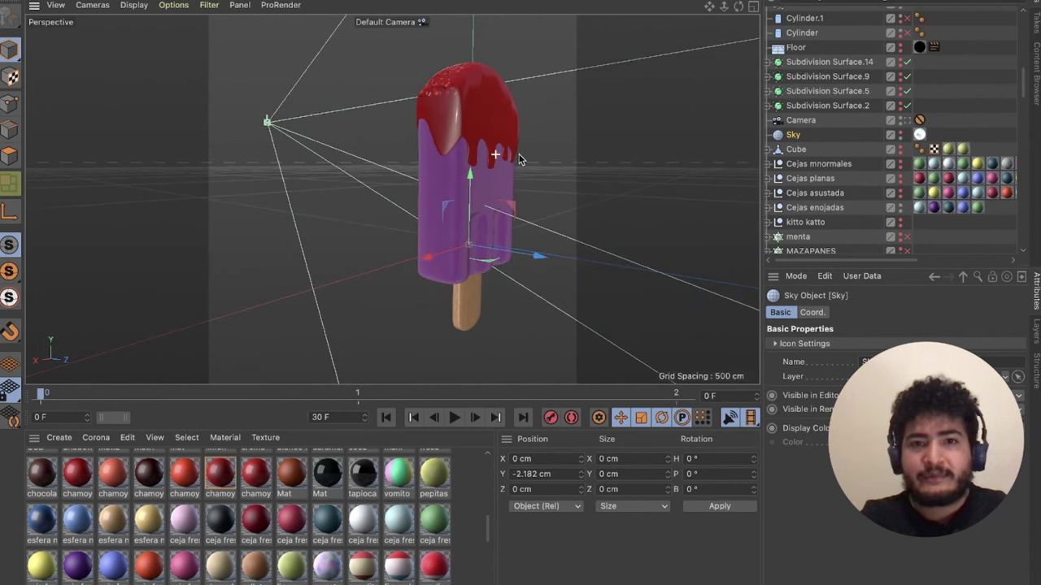
scroll(443, 213, "up", 3)
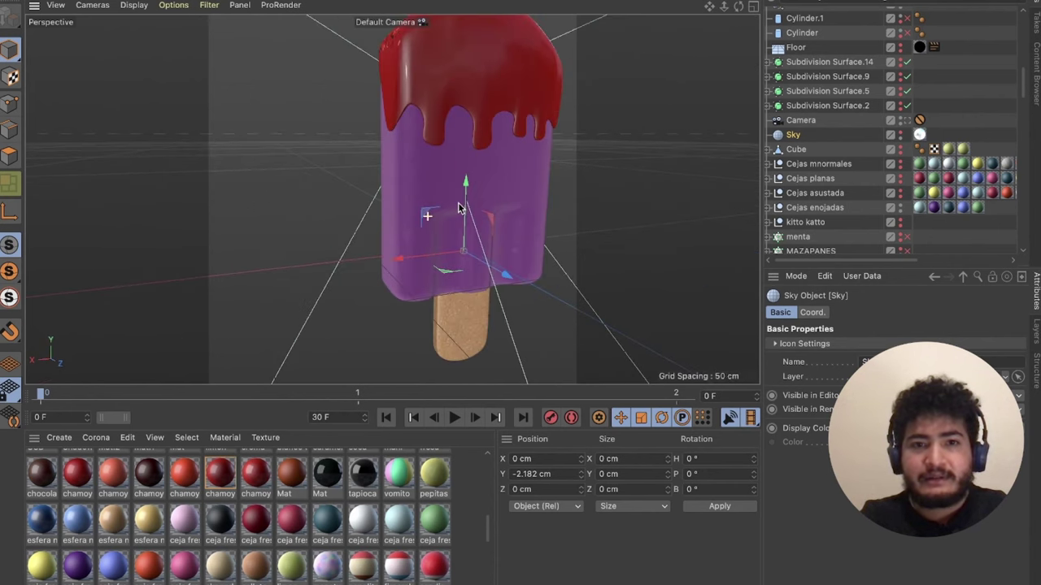
scroll(453, 204, "up", 3)
mouse_move(438, 198)
left_mouse_down("alt")
mouse_move(485, 181)
mouse_move(494, 196)
mouse_move(469, 186)
mouse_move(447, 231)
left_mouse_up("alt")
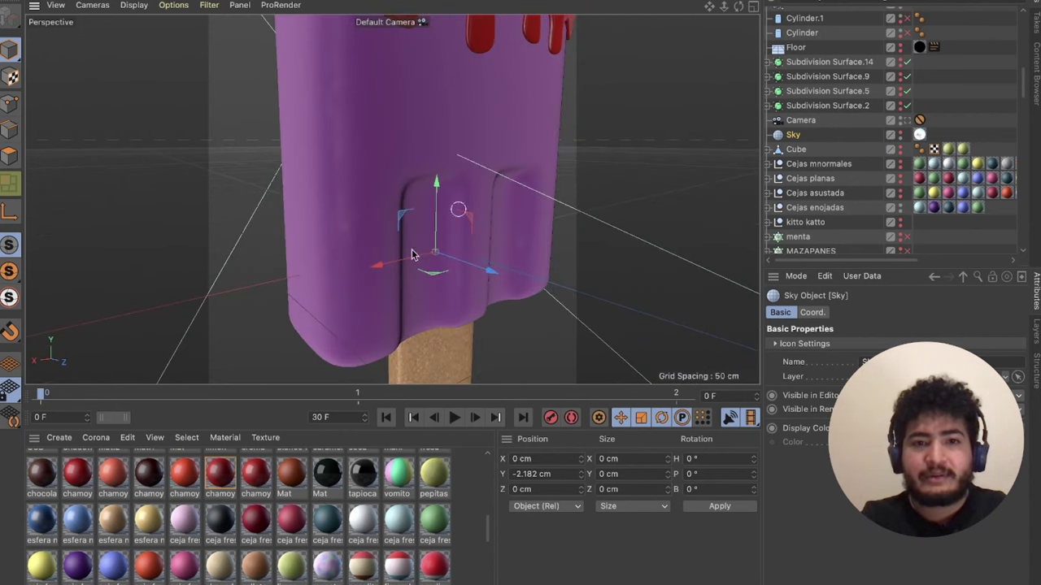
scroll(524, 283, "down", 3)
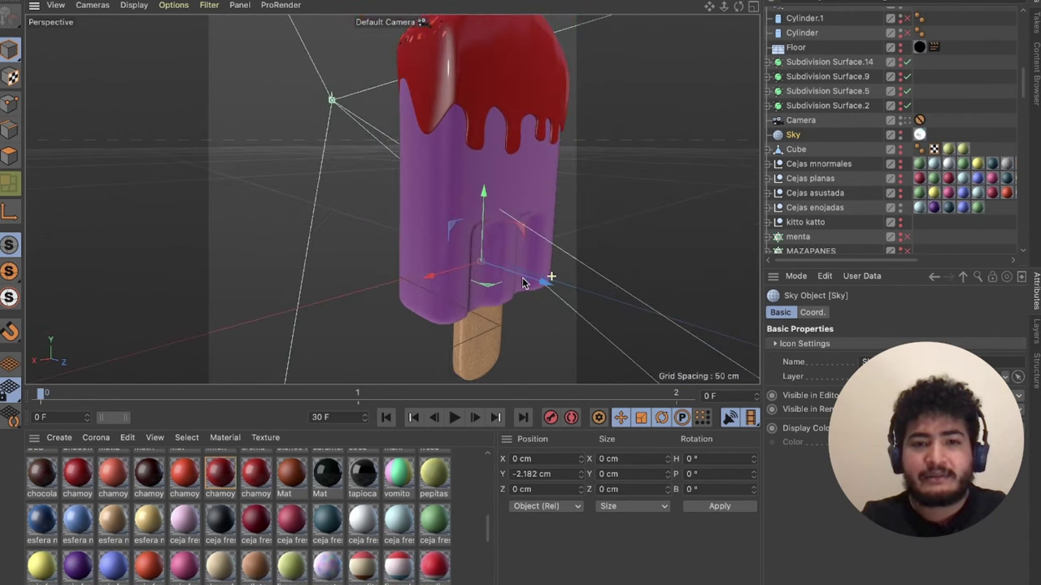
left_click_drag(525, 283, 514, 294, "alt")
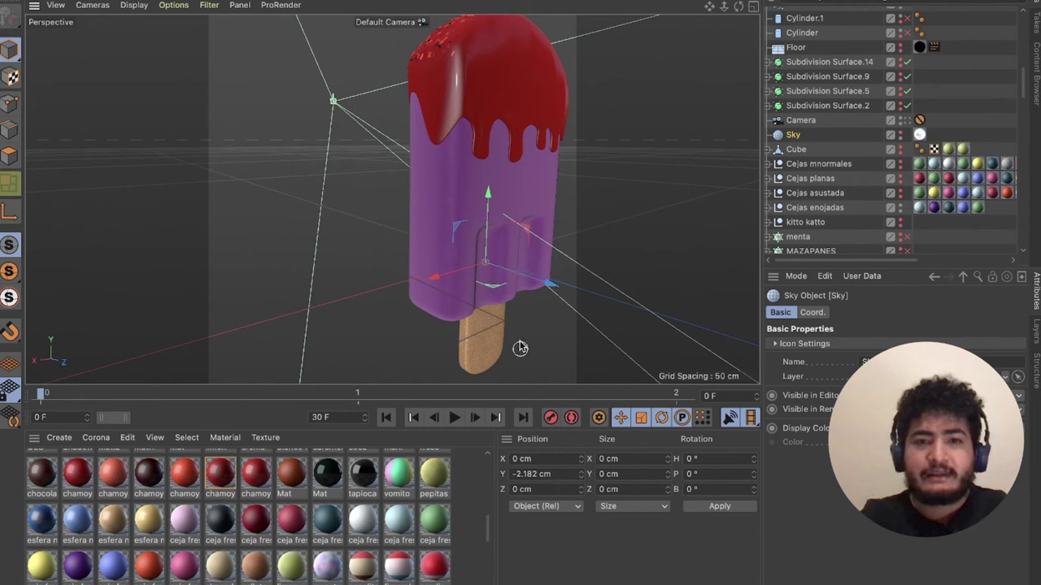
mouse_move(465, 313)
left_mouse_down("alt")
mouse_move(531, 320)
mouse_move(453, 297)
mouse_move(460, 257)
mouse_move(534, 241)
mouse_move(418, 252)
mouse_move(443, 210)
mouse_move(429, 209)
mouse_move(442, 214)
mouse_move(448, 193)
mouse_move(431, 199)
left_mouse_up("alt")
scroll(443, 209, "down", 5)
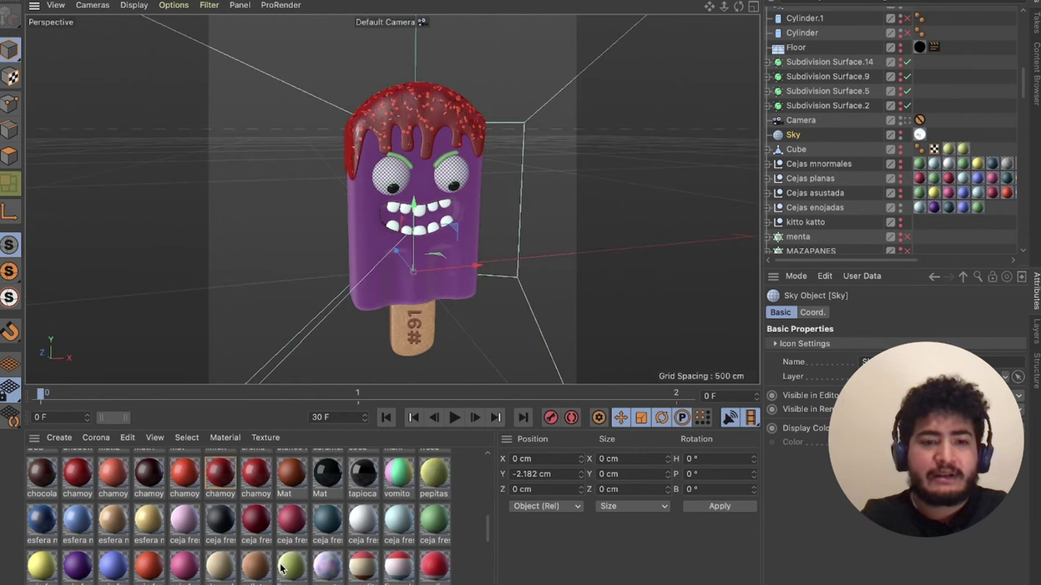
- Duplicate the limon material, open the copy, and replace its colour texture with a Fusion shader
left_click_drag(288, 571, 329, 579, "ctrl")
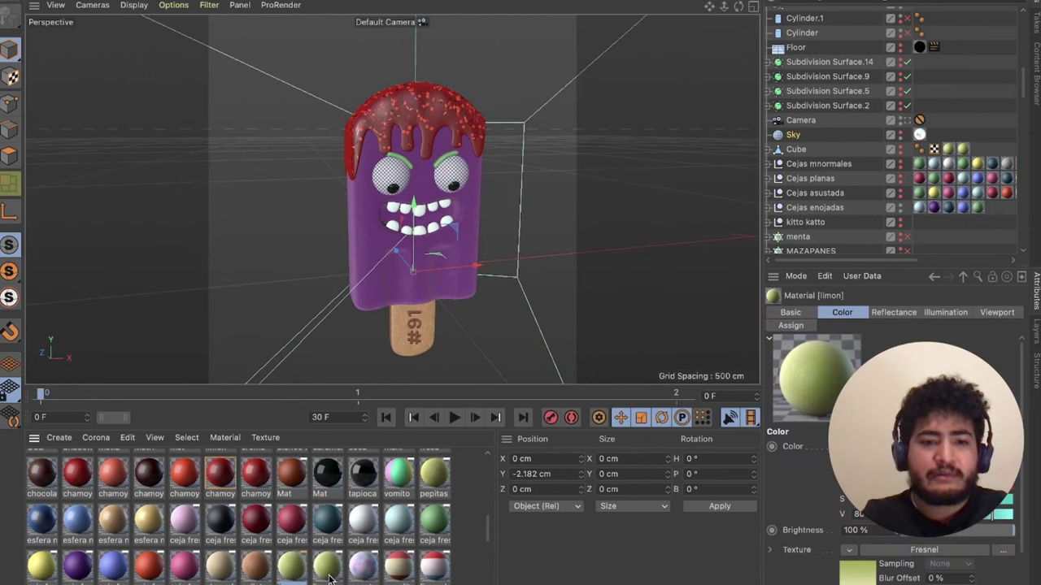
double_click(293, 572)
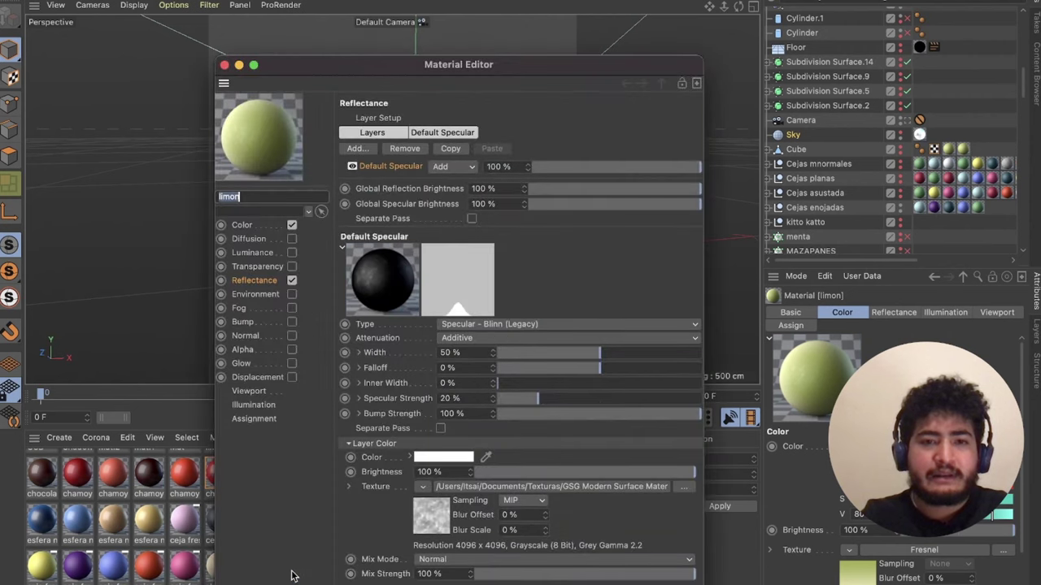
left_click(252, 284)
left_click(244, 226)
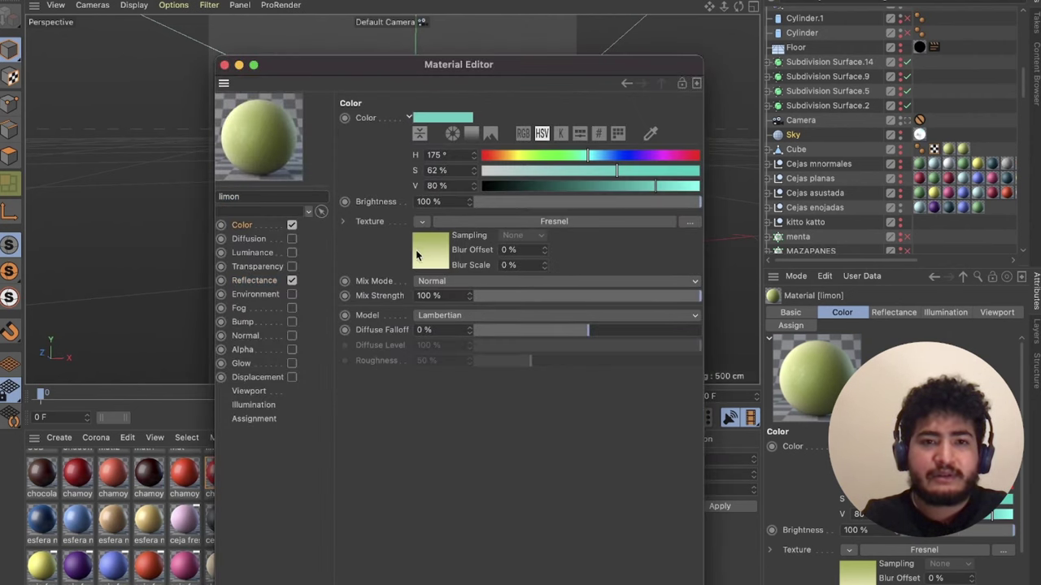
left_click(417, 257)
left_click(252, 228)
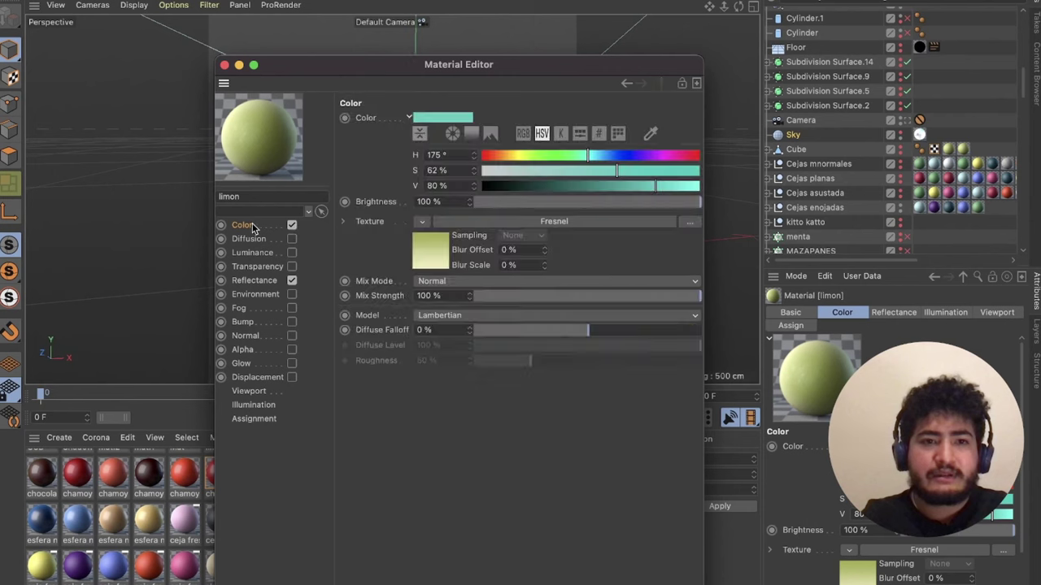
left_click(421, 222)
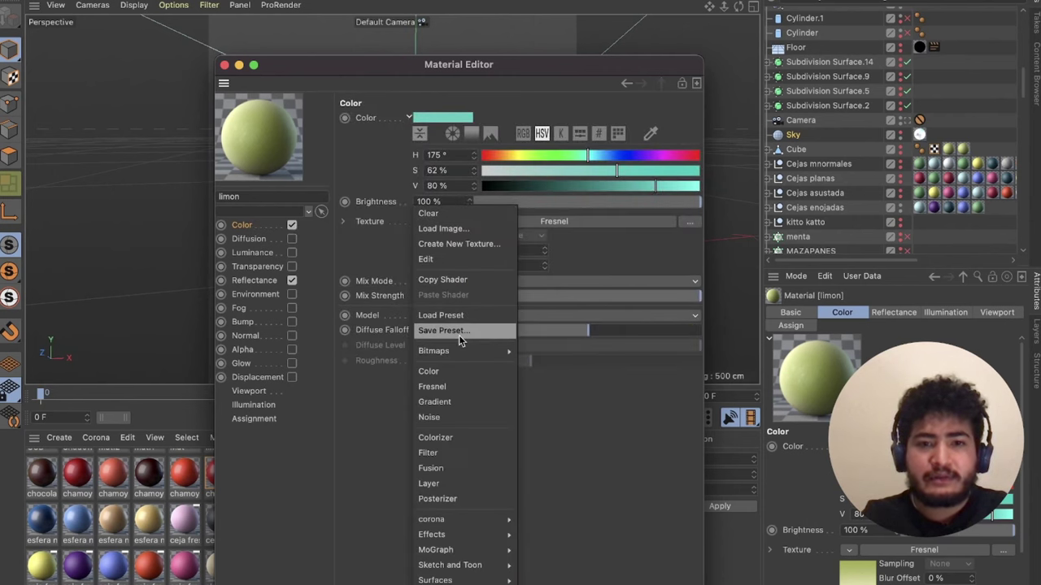
left_click(444, 468)
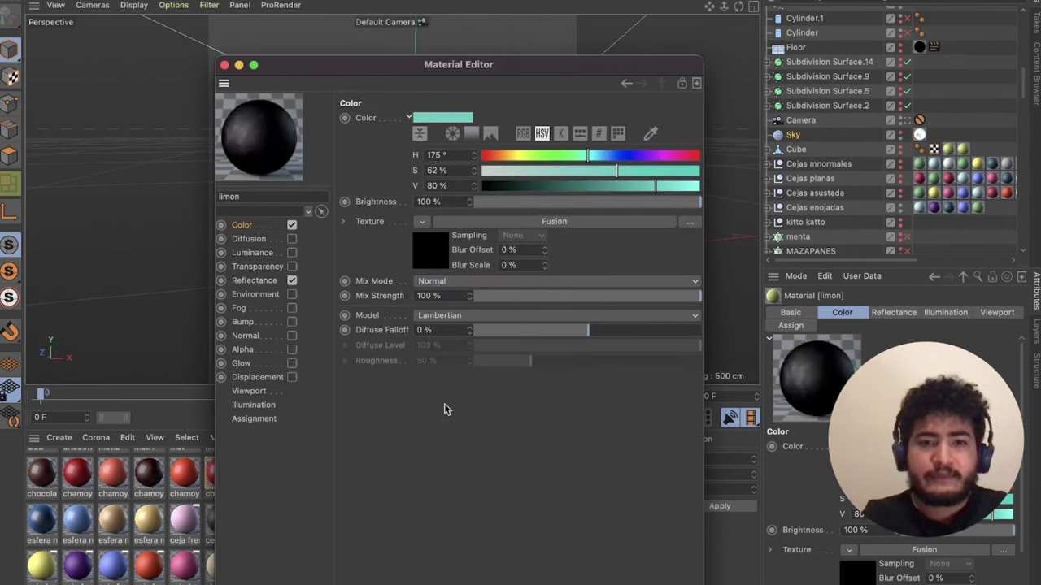
- Load a Fresnel shader into the Fusion shader's blend channel
left_click(424, 259)
left_click(423, 292)
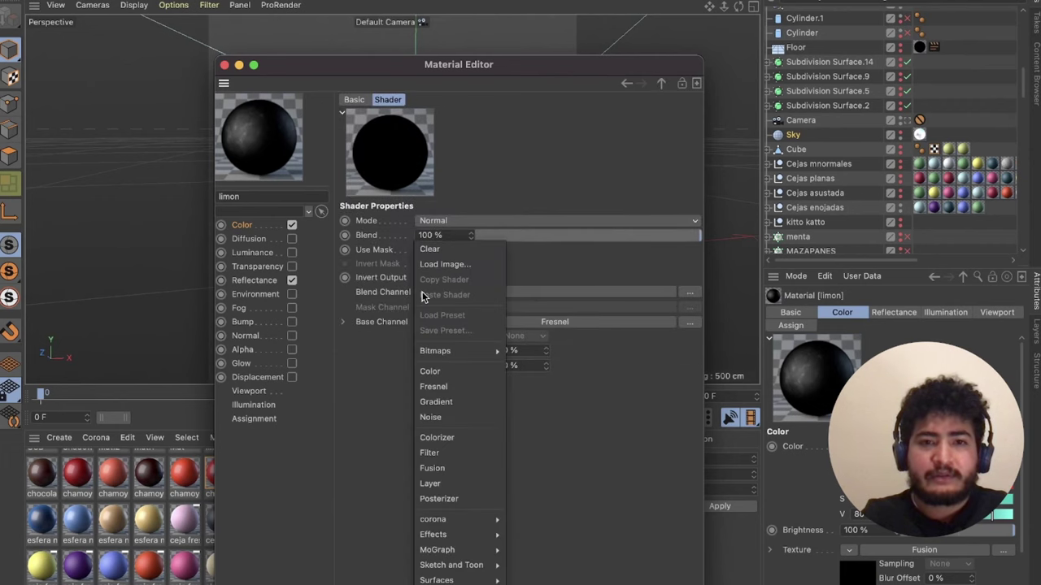
left_click(434, 387)
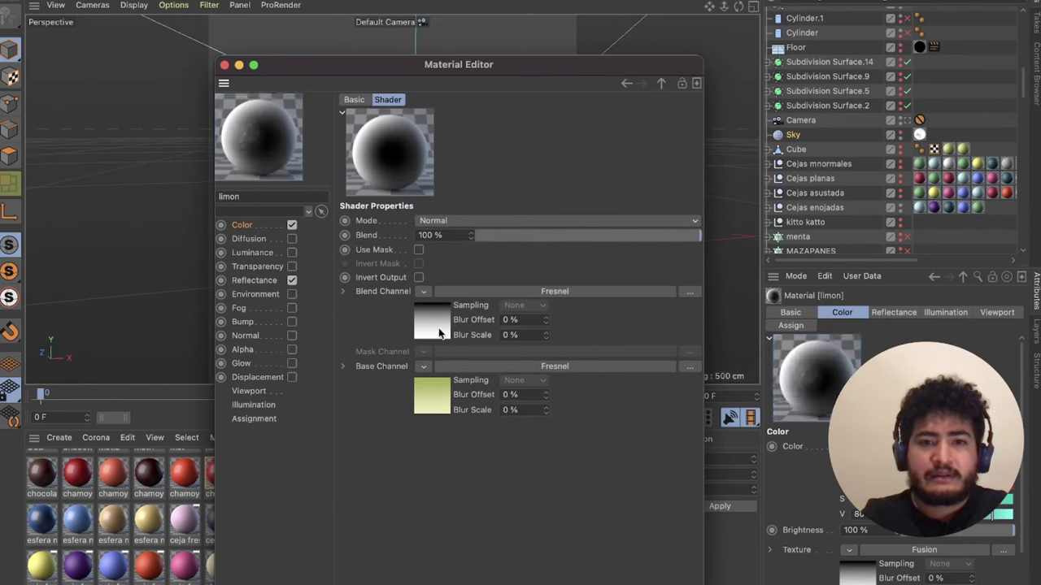
left_click(433, 326)
- Recolour the Fresnel gradient ends blue and light blue, and enable Use Mask on the Fusion shader
double_click(692, 274)
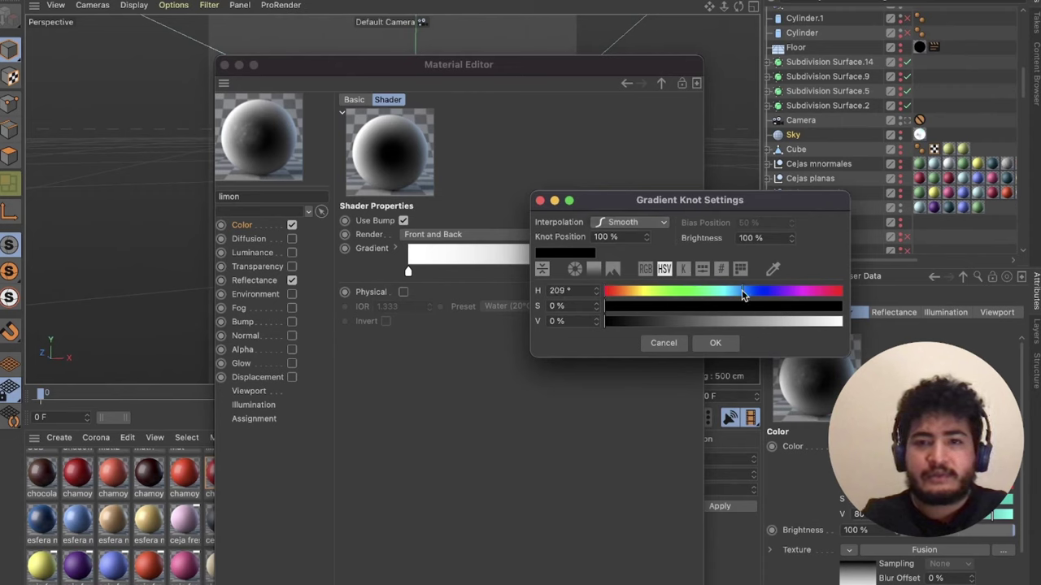
left_click_drag(742, 321, 808, 322)
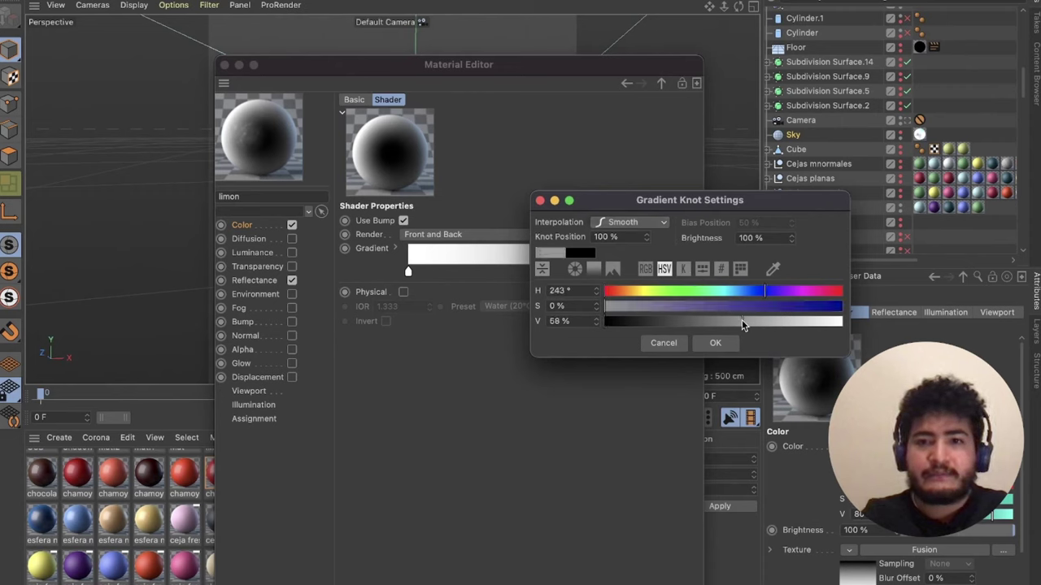
left_click(787, 307)
left_click(729, 342)
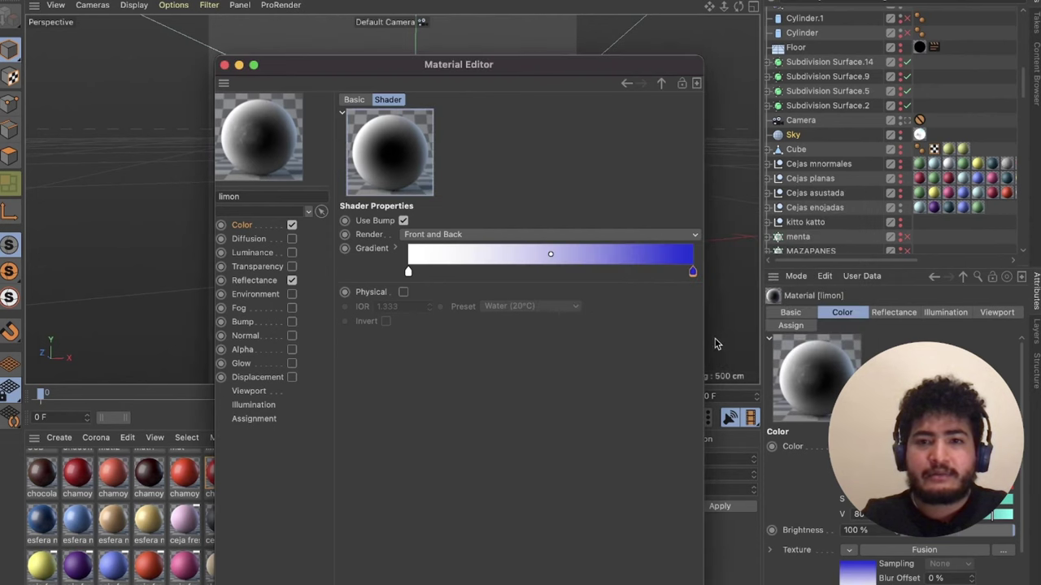
double_click(409, 272)
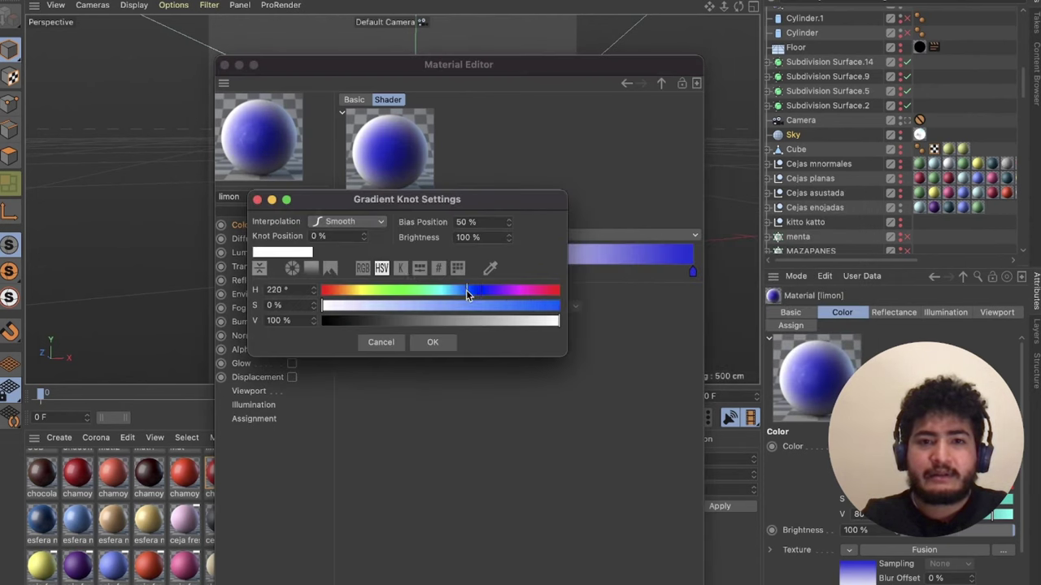
left_click(481, 305)
left_click(433, 342)
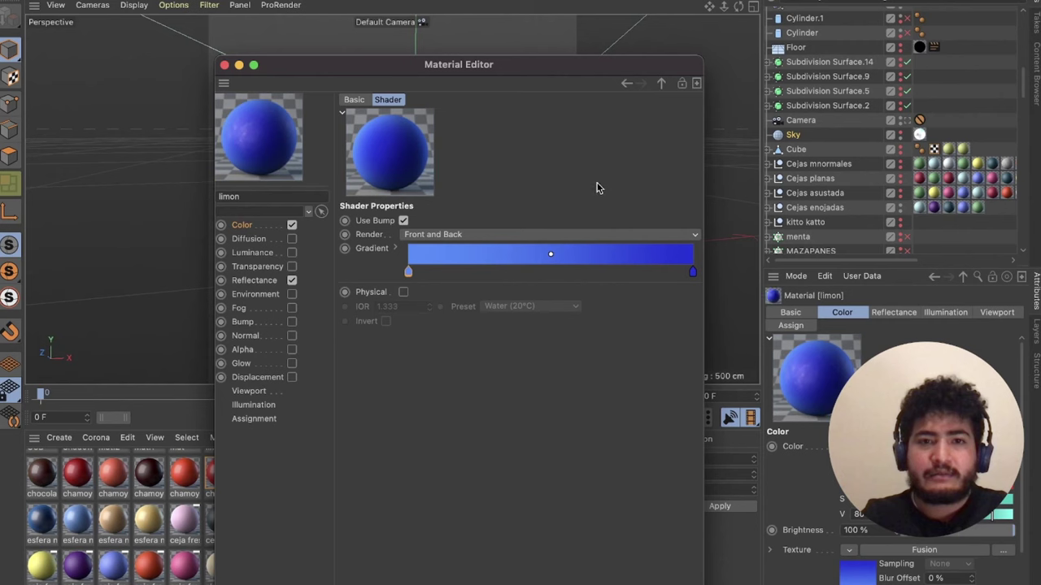
left_click(662, 84)
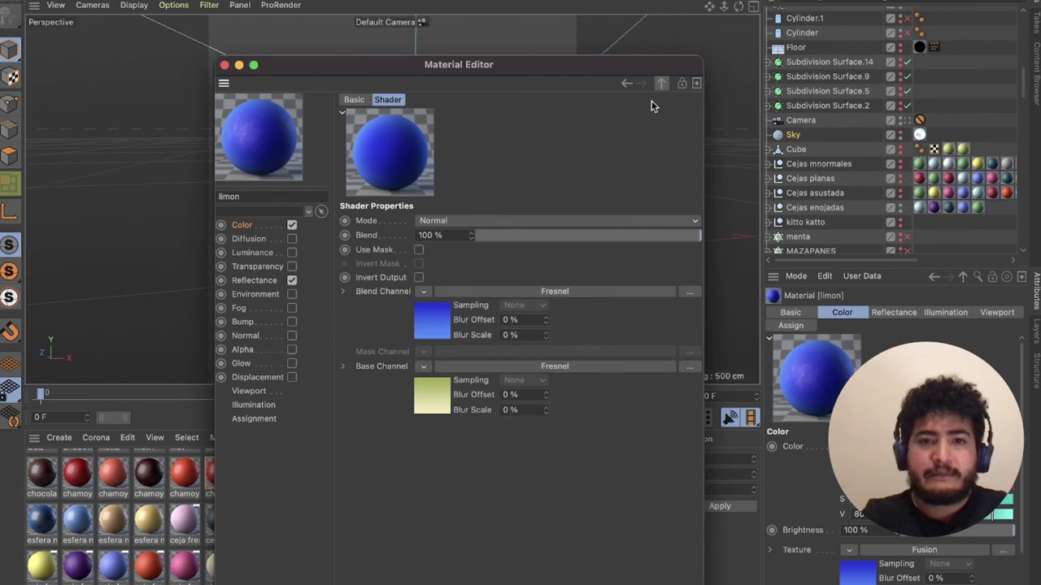
left_click(418, 250)
- Load a Noise shader as the Fusion mask with 81% contrast and -14% brightness
left_click(422, 352)
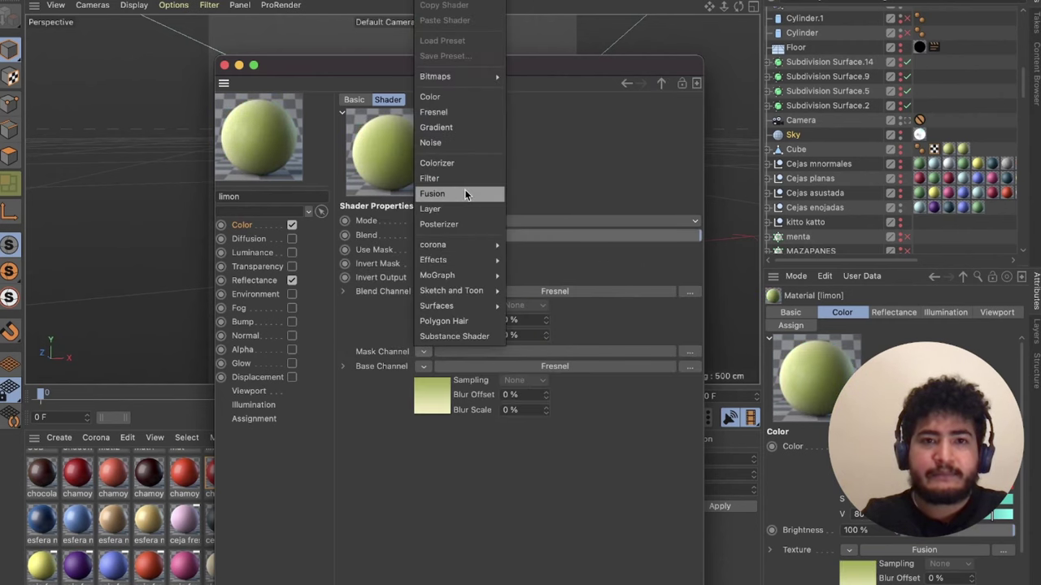
mouse_move(432, 244)
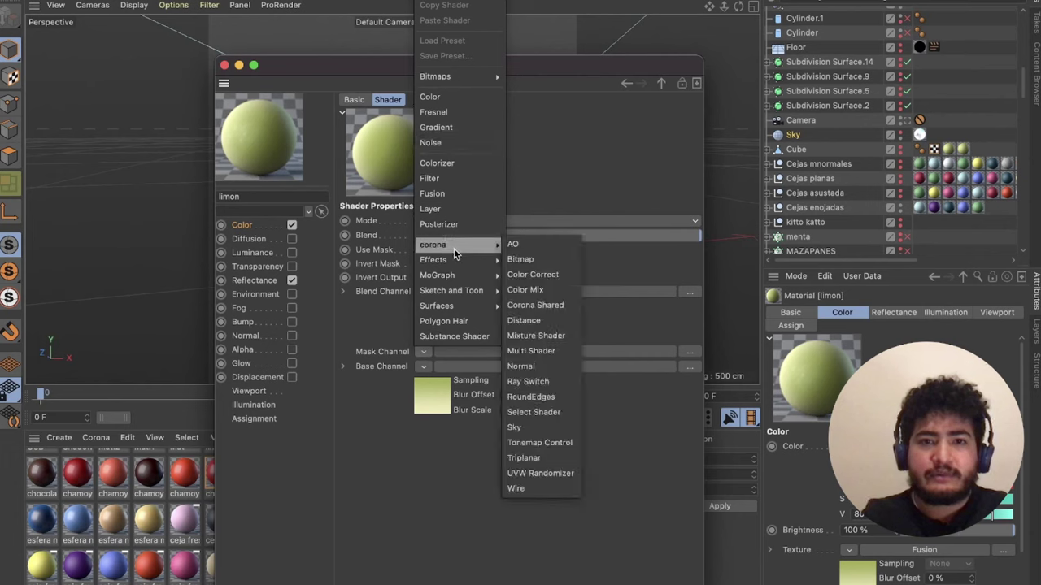
left_click(458, 142)
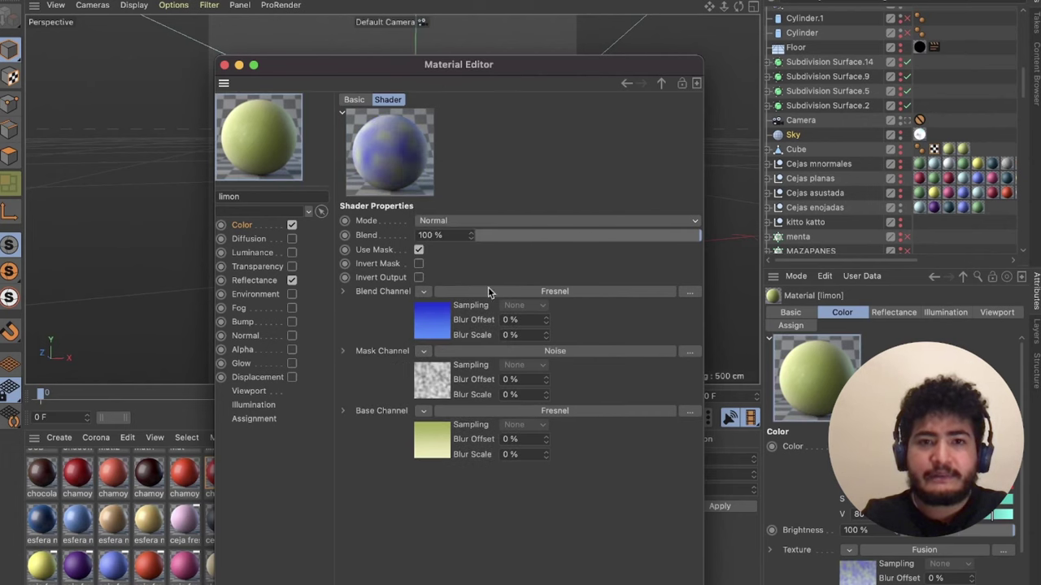
left_click(433, 385)
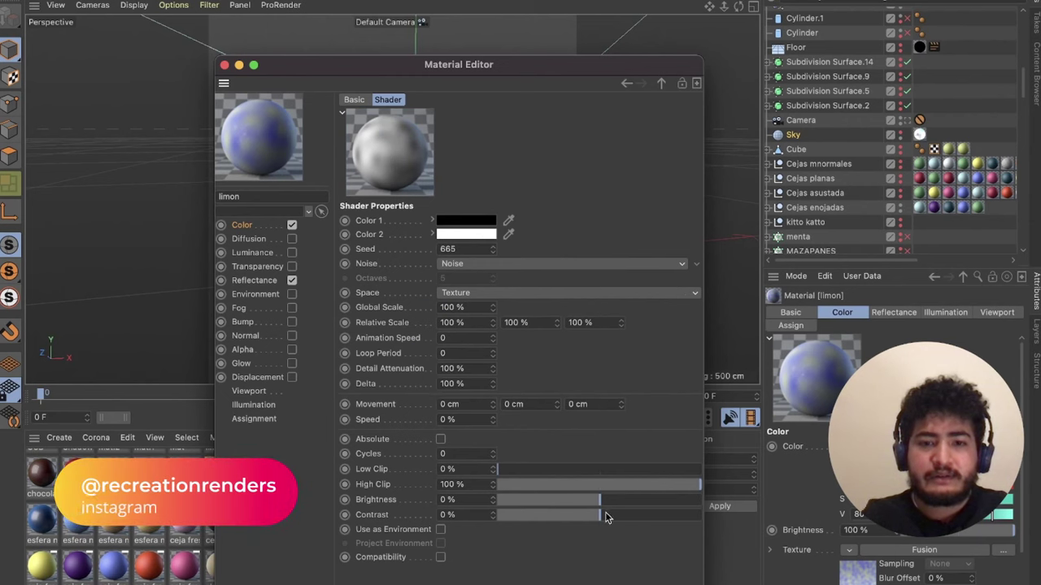
left_click_drag(605, 517, 686, 523)
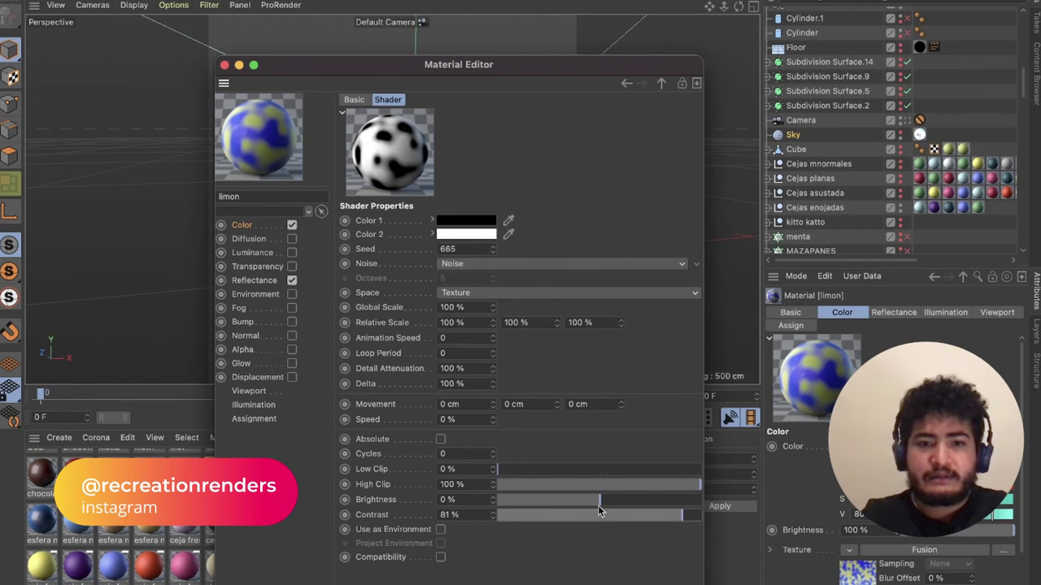
left_click_drag(597, 504, 591, 504)
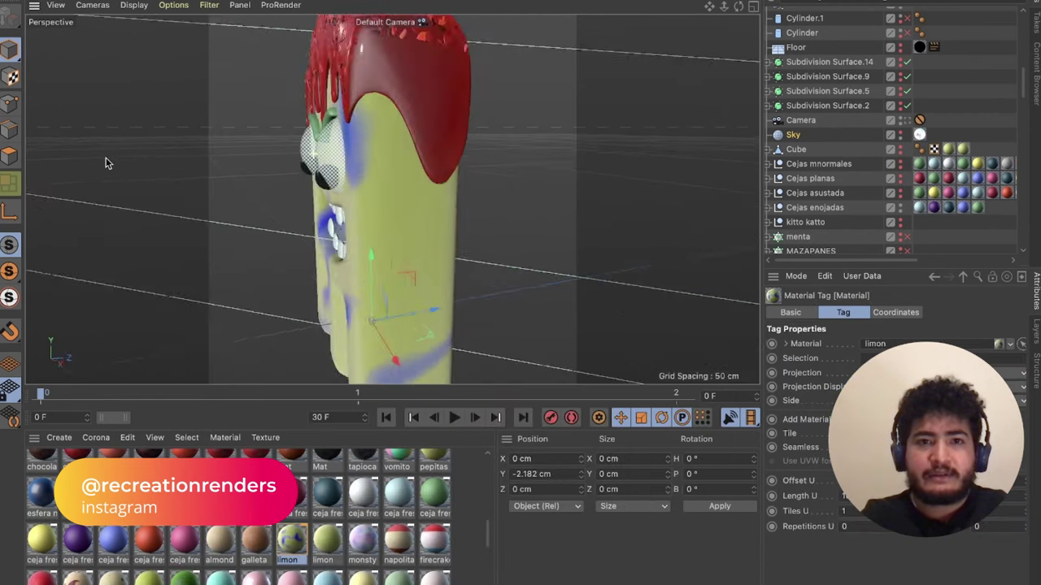
mouse_move(105, 163)
left_mouse_down("alt")
mouse_move(316, 176)
mouse_move(342, 195)
left_mouse_up("alt")
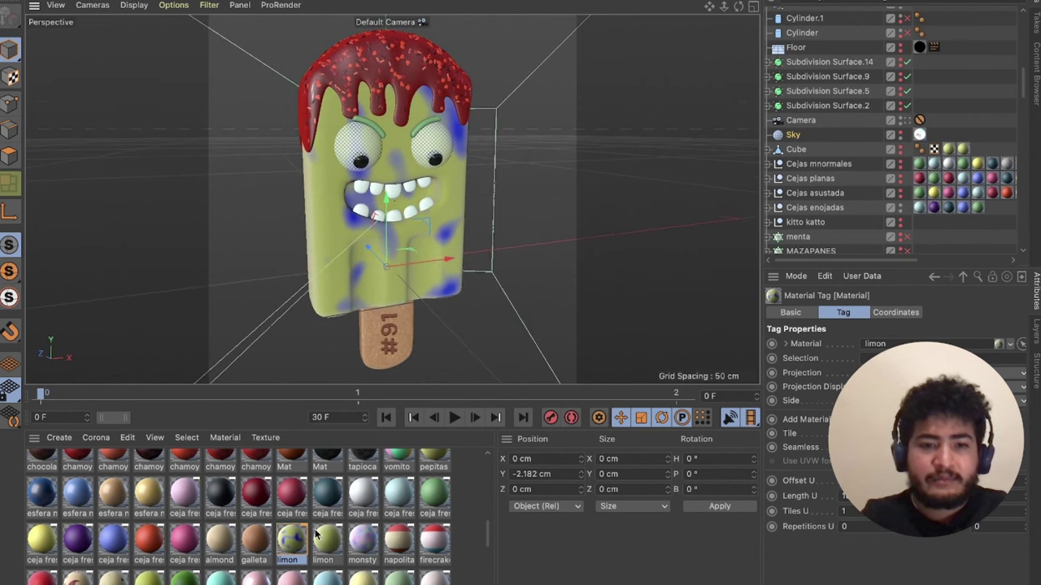
scroll(291, 547, "down", 2)
left_click_drag(77, 488, 378, 315)
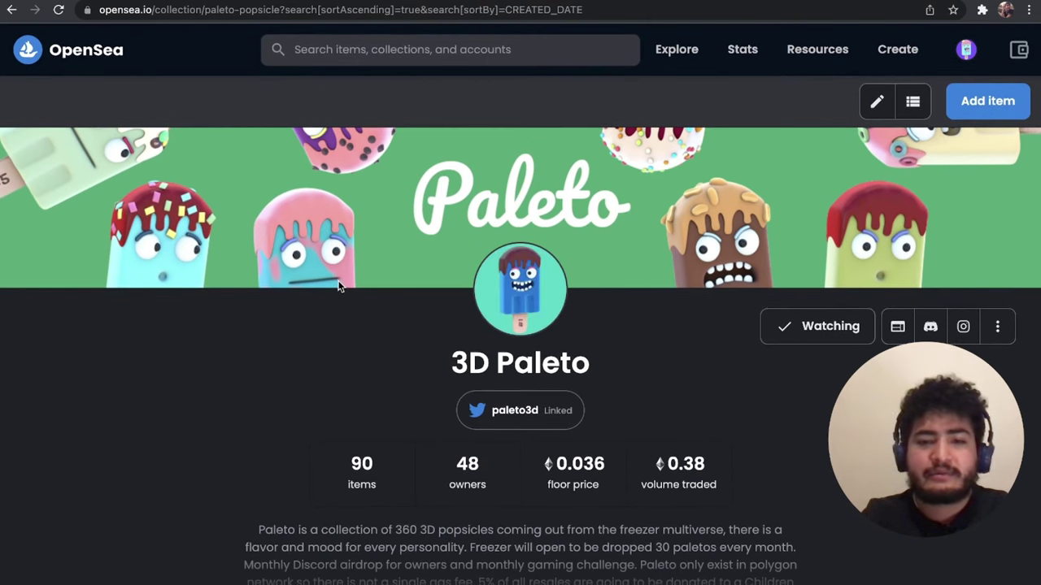
- Scroll the 3D Paleto Items grid from Paleto #1 down to Paleto #81–90
scroll(286, 314, "down", 5)
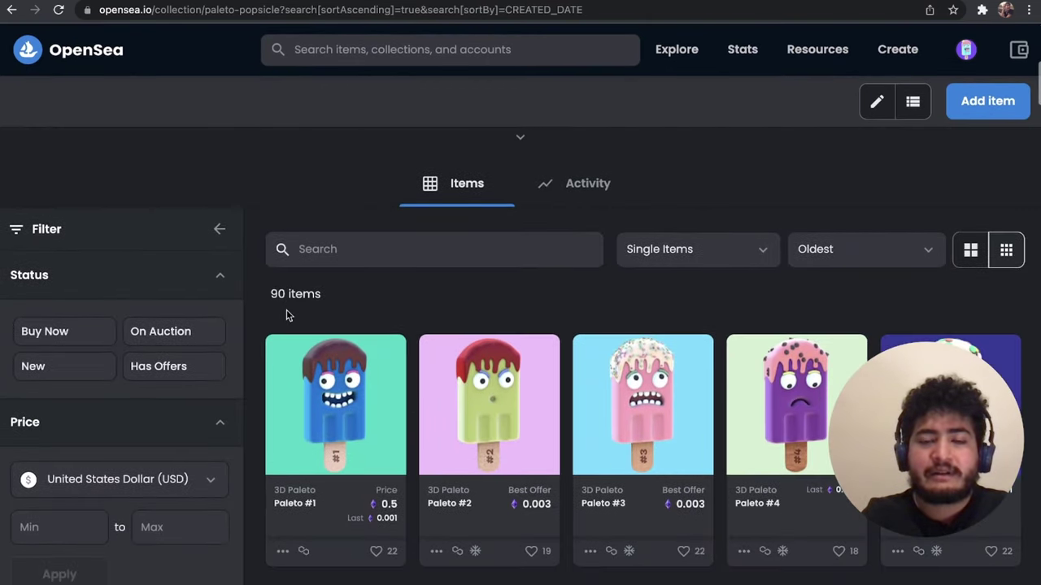
scroll(257, 325, "down", 3)
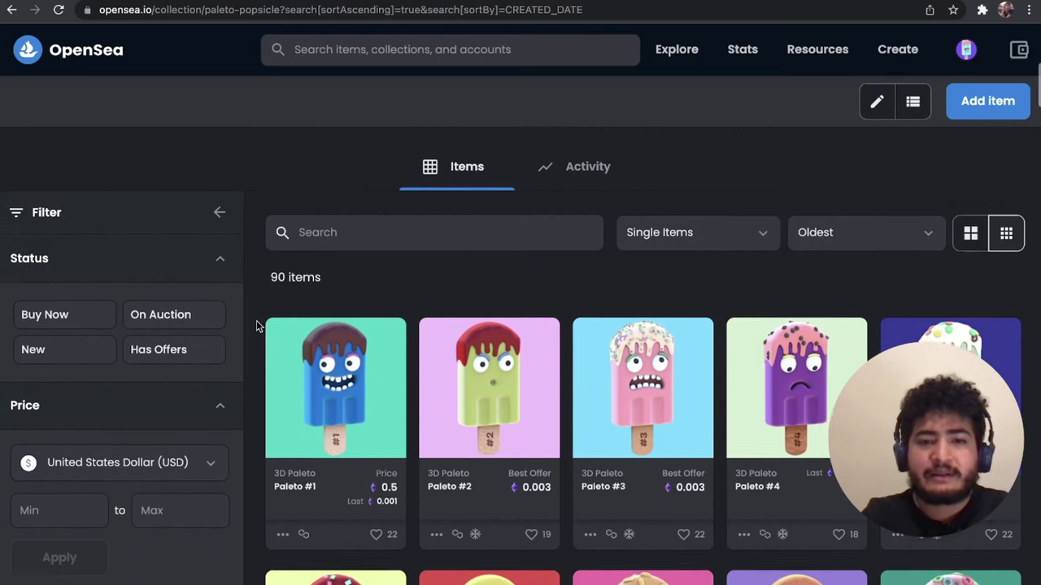
scroll(257, 325, "up", 1)
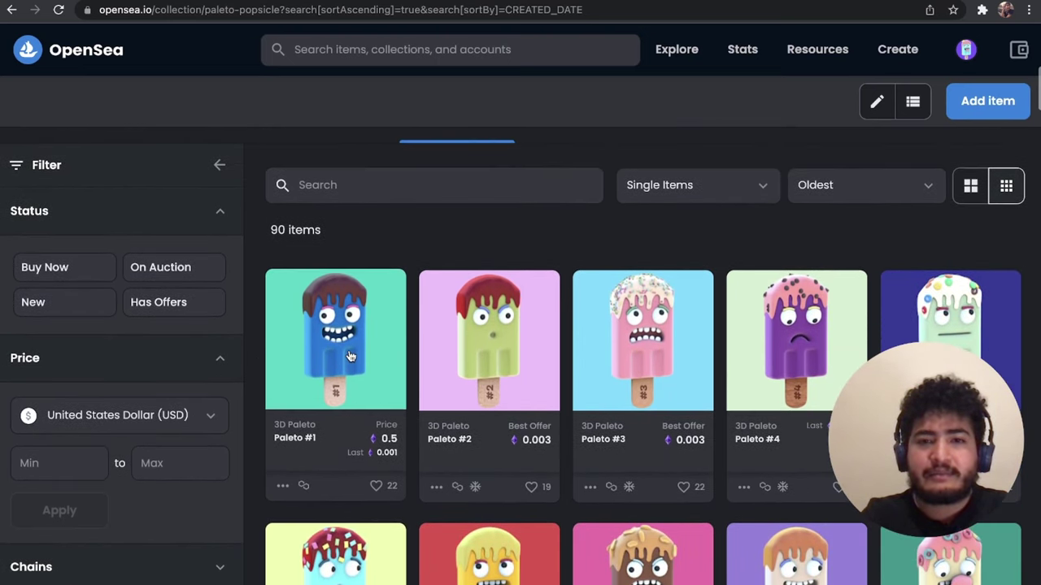
scroll(719, 313, "down", 2)
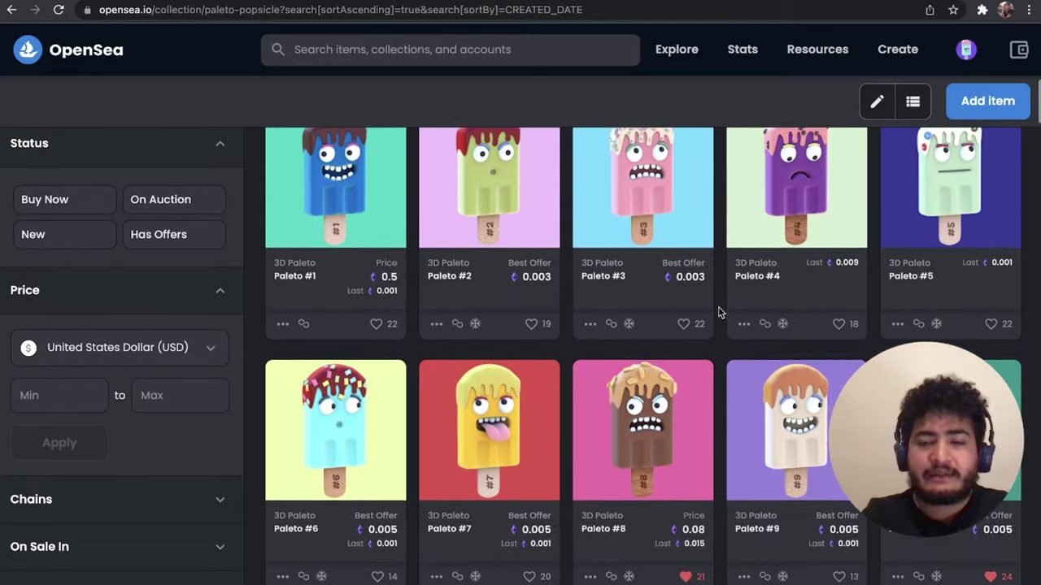
scroll(719, 313, "down", 3)
scroll(719, 313, "down", 3)
scroll(719, 313, "down", 1)
scroll(718, 313, "down", 2)
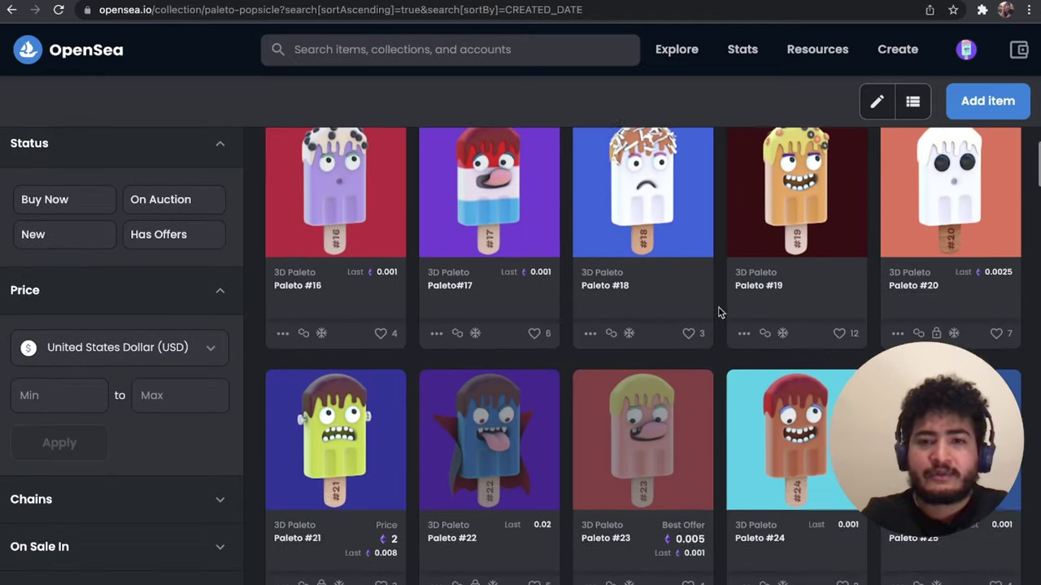
scroll(719, 313, "down", 1)
scroll(718, 313, "down", 3)
scroll(719, 313, "down", 1)
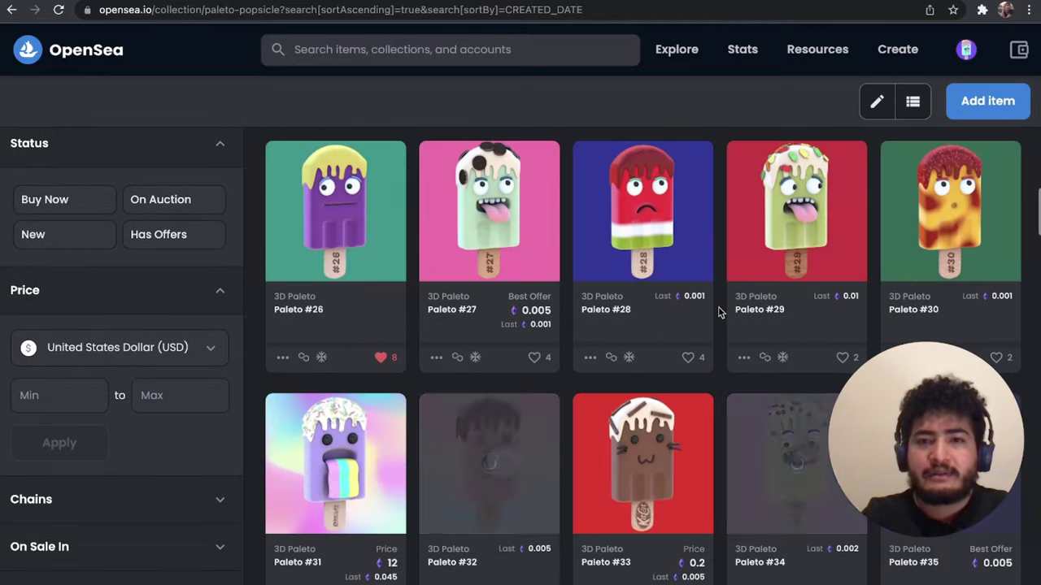
scroll(718, 313, "down", 1)
scroll(719, 314, "down", 2)
scroll(719, 313, "down", 4)
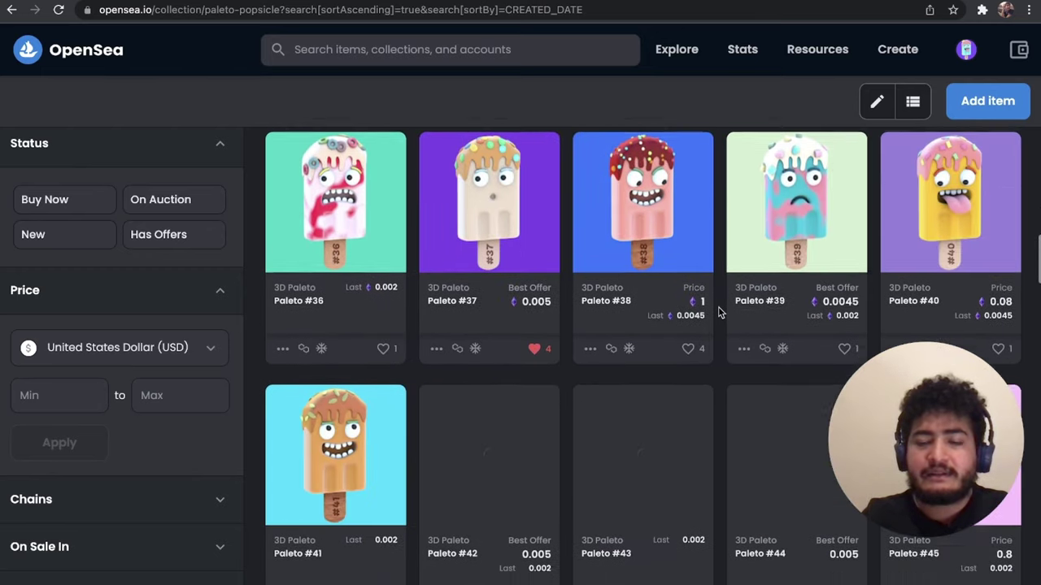
scroll(719, 314, "down", 1)
scroll(719, 313, "down", 2)
scroll(719, 313, "down", 2)
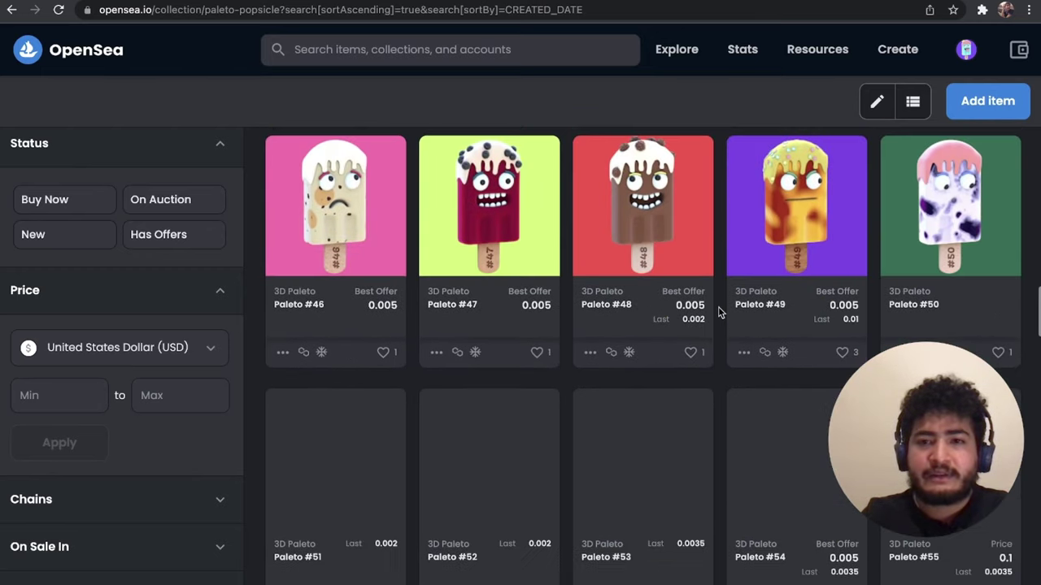
scroll(719, 313, "down", 2)
scroll(718, 313, "down", 3)
scroll(719, 313, "down", 3)
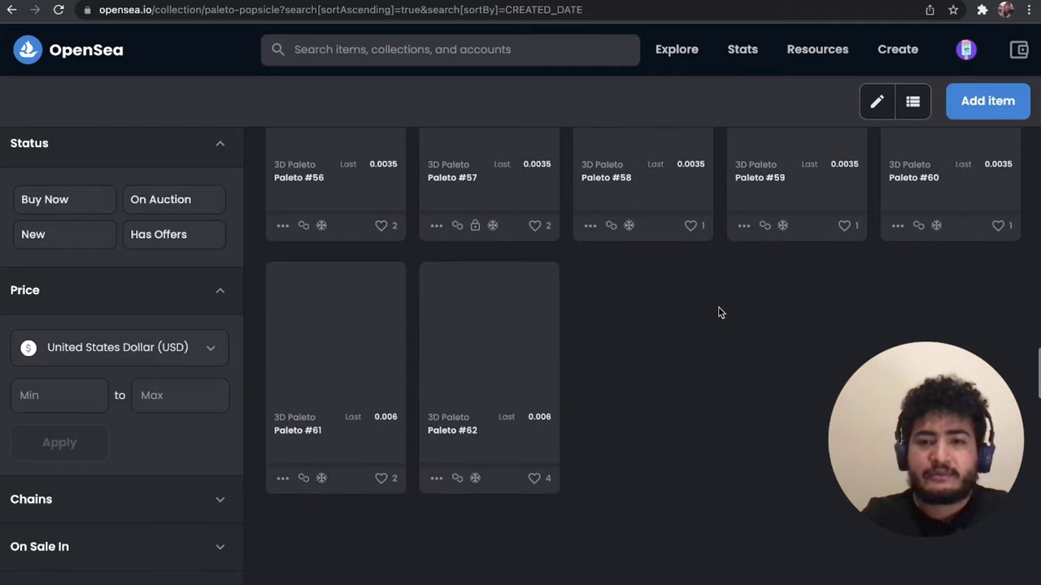
scroll(719, 313, "down", 2)
scroll(718, 313, "down", 2)
scroll(718, 313, "down", 3)
scroll(719, 313, "down", 2)
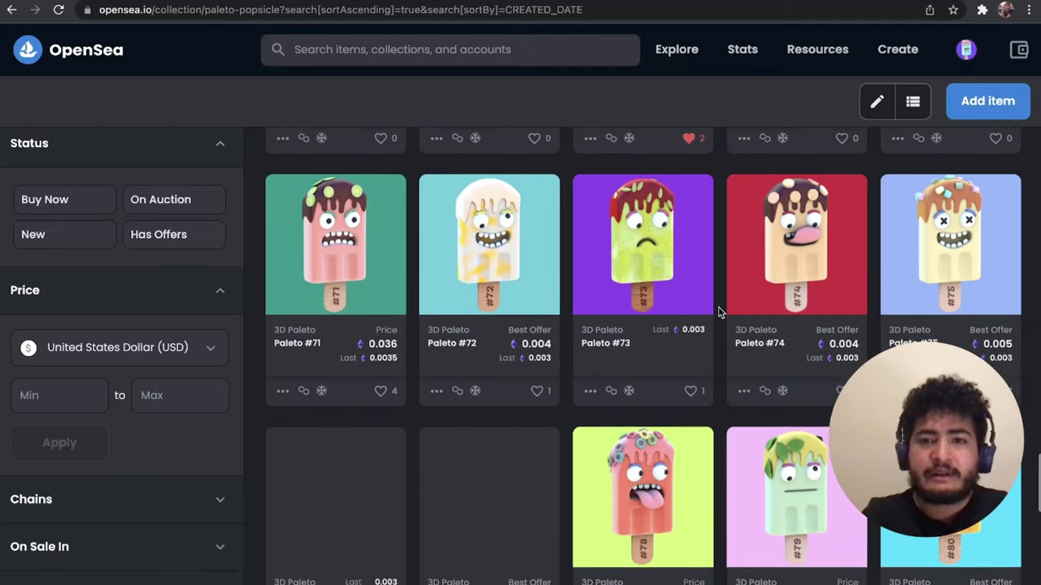
scroll(719, 313, "down", 2)
scroll(719, 313, "up", 2)
scroll(719, 313, "up", 2)
scroll(718, 313, "up", 2)
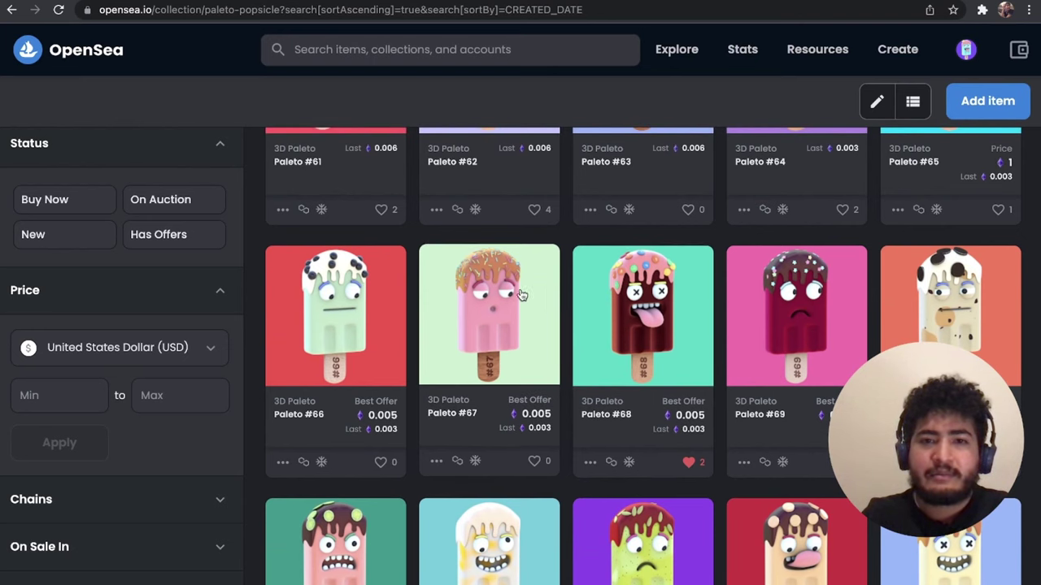
scroll(469, 313, "down", 1)
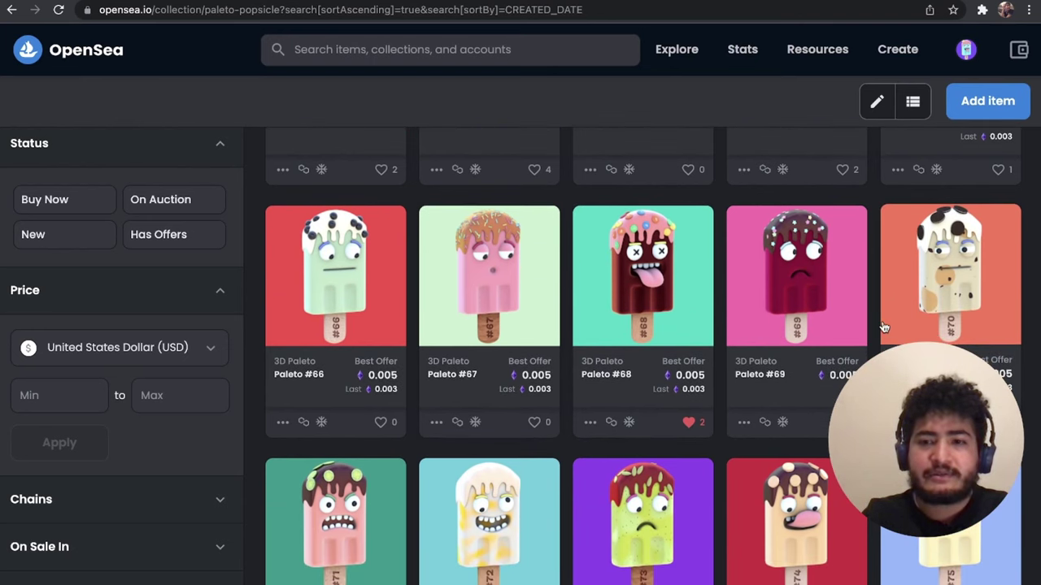
scroll(884, 327, "down", 2)
scroll(878, 329, "down", 3)
scroll(870, 333, "down", 2)
scroll(858, 340, "down", 2)
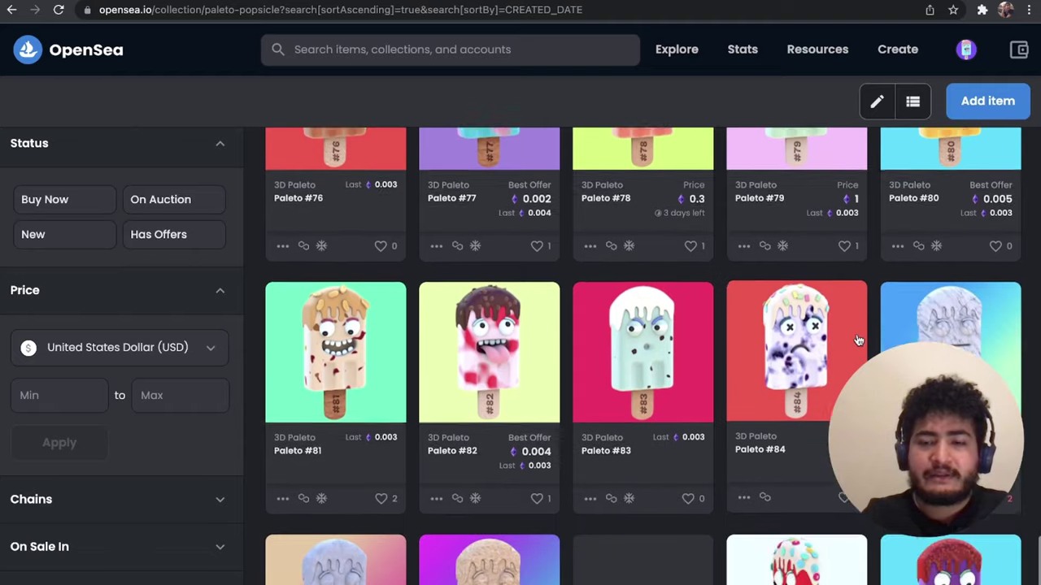
scroll(858, 340, "down", 1)
scroll(857, 340, "up", 3)
scroll(858, 340, "up", 1)
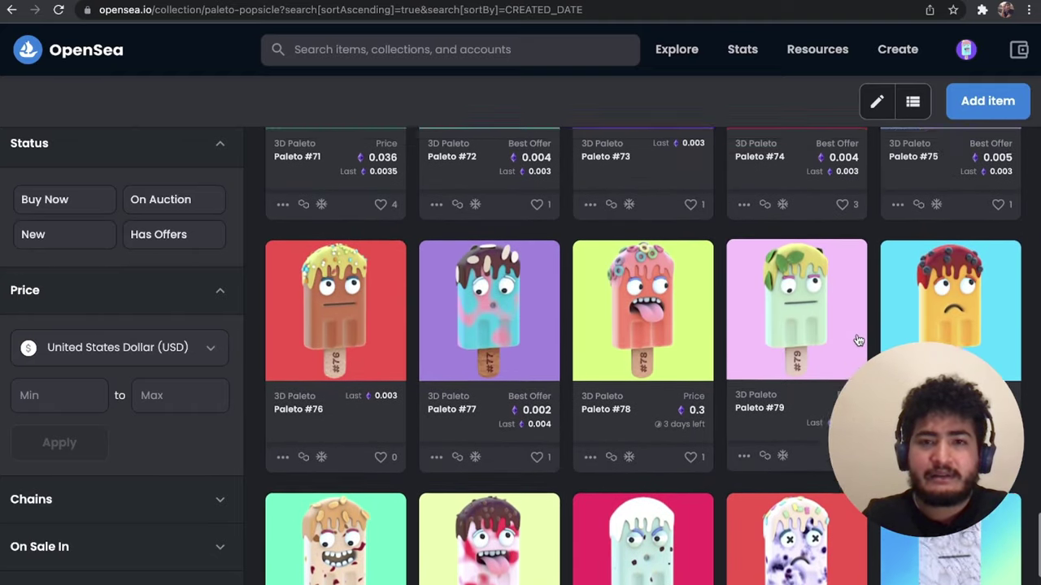
scroll(858, 340, "up", 1)
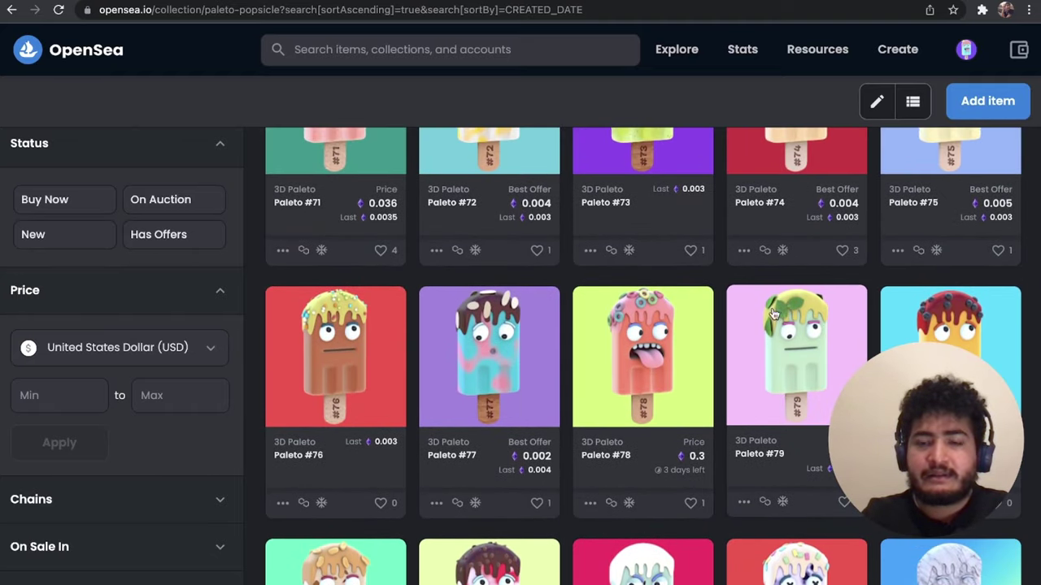
scroll(789, 329, "up", 1)
scroll(435, 381, "up", 3)
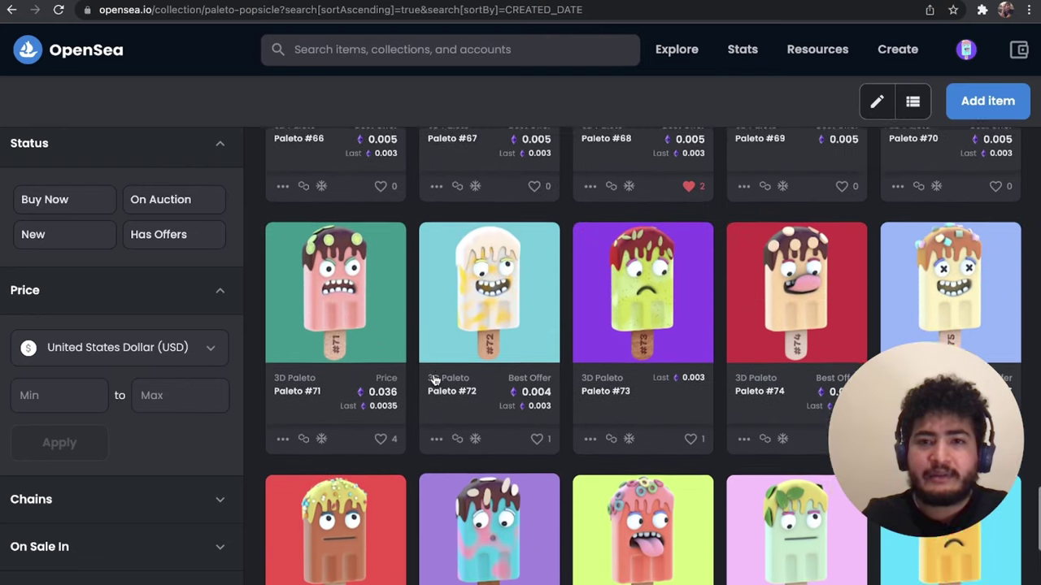
scroll(435, 381, "up", 2)
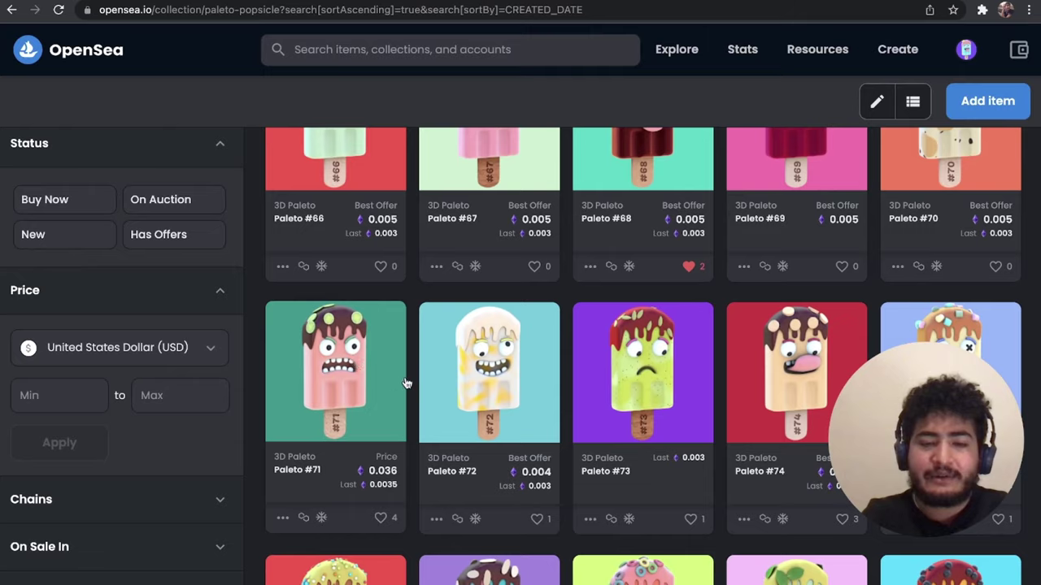
scroll(409, 383, "down", 5)
scroll(409, 383, "down", 3)
scroll(407, 383, "down", 2)
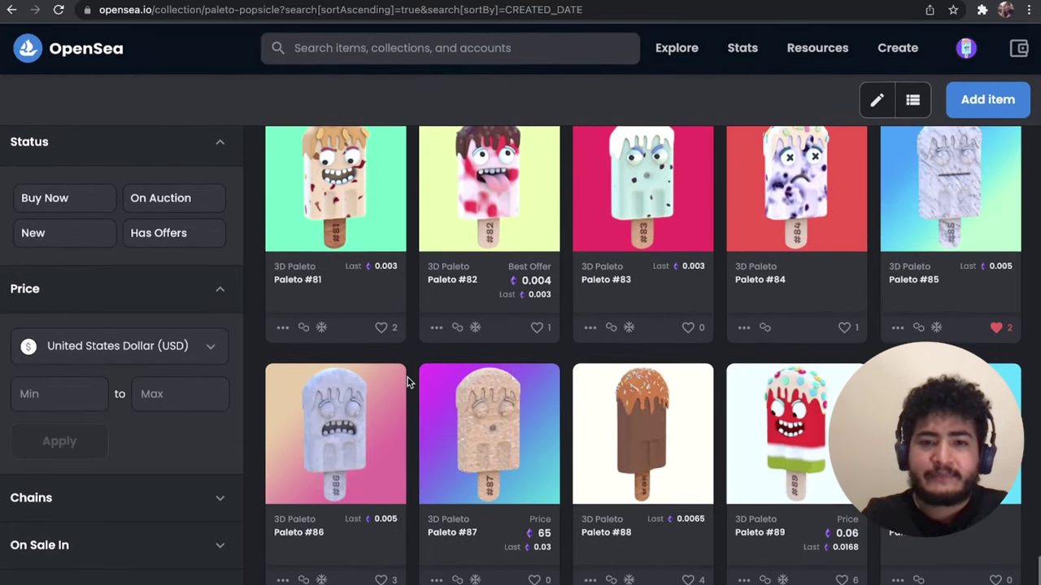
scroll(440, 475, "up", 1)
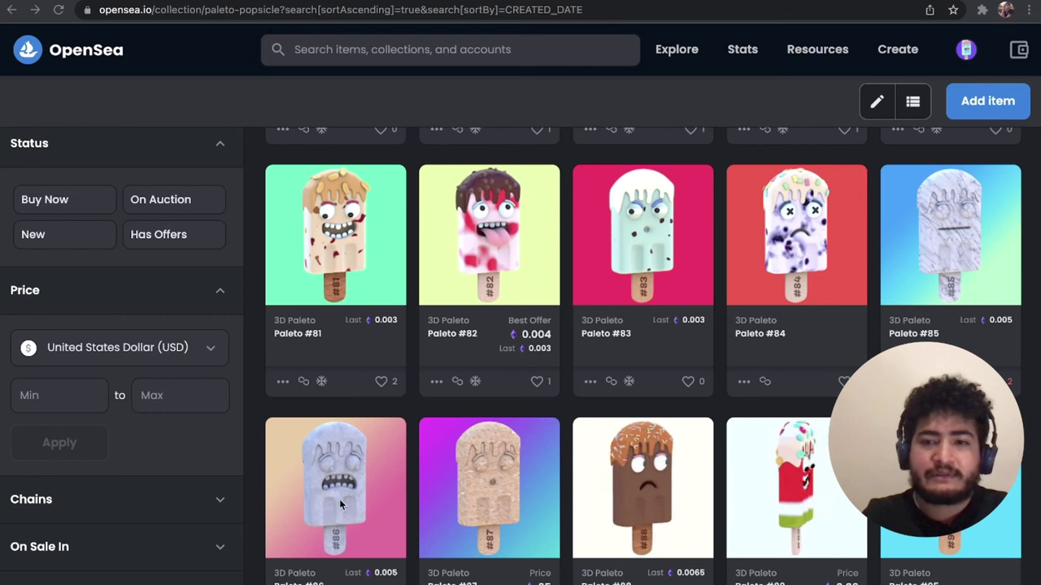
- Look over Paleto #81–90, then scroll the collection page back up
scroll(376, 509, "down", 1)
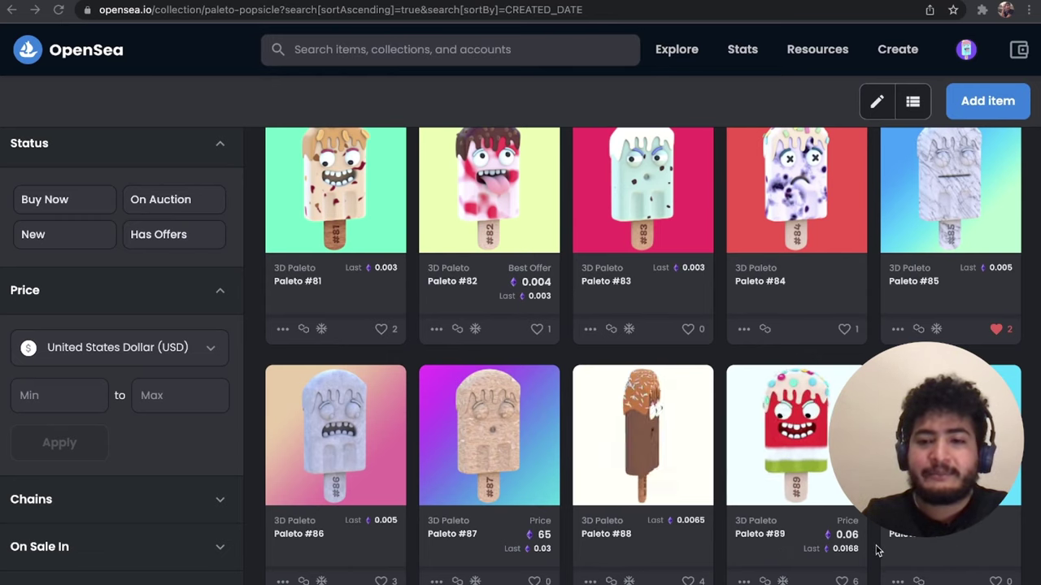
scroll(770, 538, "up", 2)
scroll(770, 538, "up", 8)
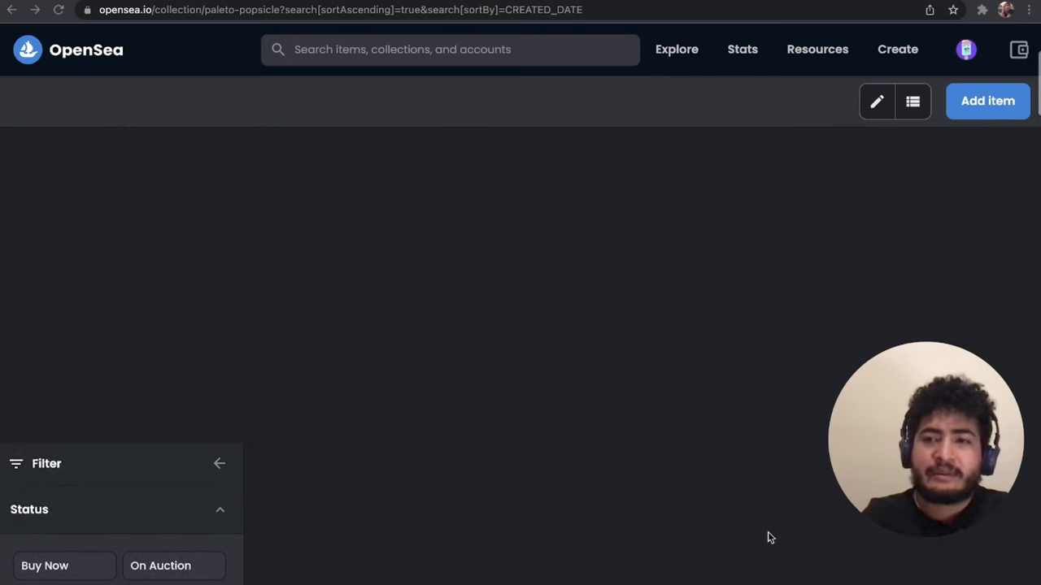
- Scroll to the collection header showing 90 items, 48 owners, 0.036 floor and 0.38 volume
scroll(770, 538, "up", 5)
scroll(770, 539, "down", 1)
scroll(732, 530, "down", 1)
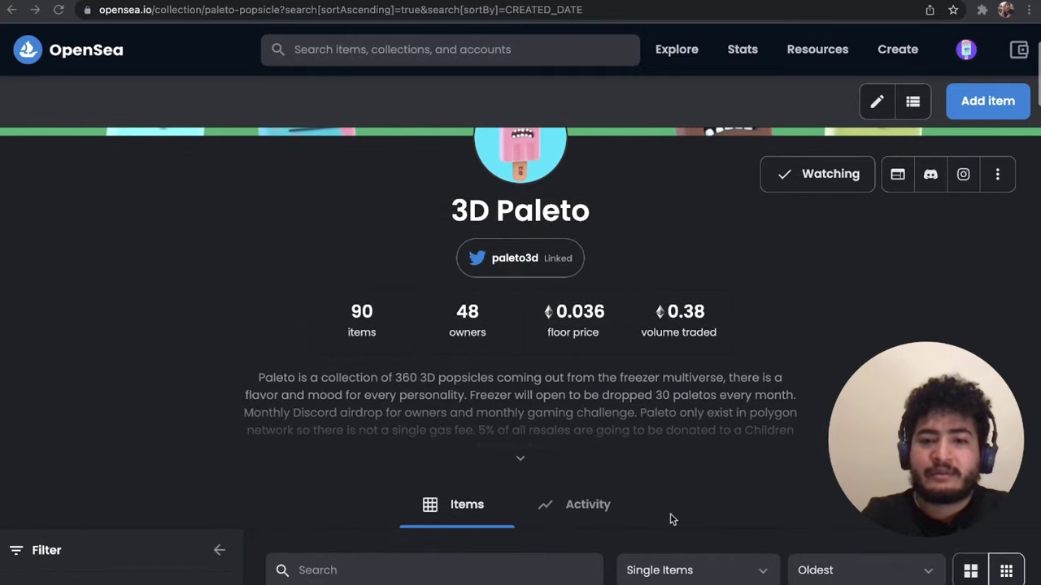
scroll(572, 513, "up", 1)
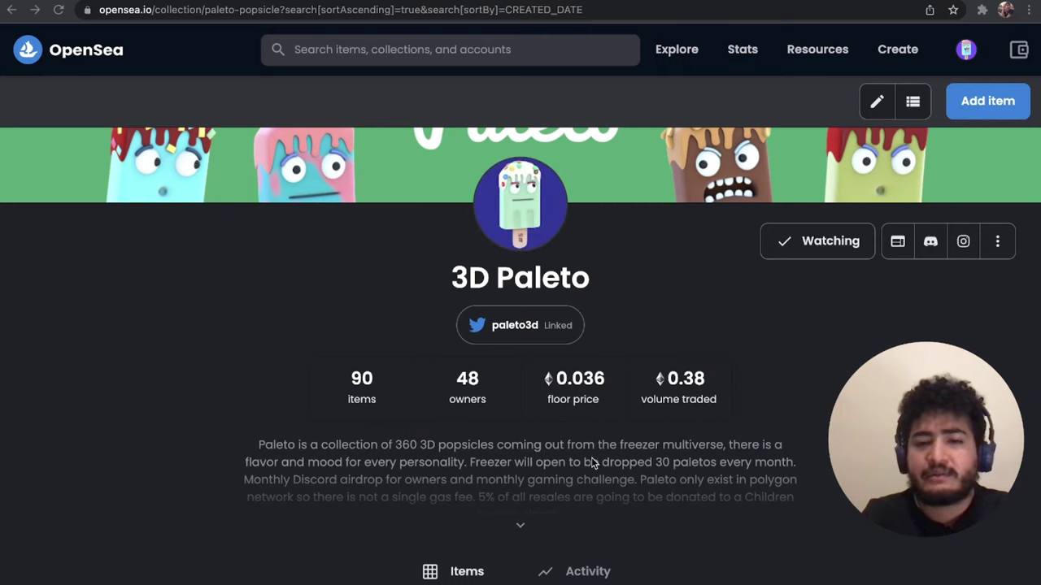
scroll(591, 457, "down", 1)
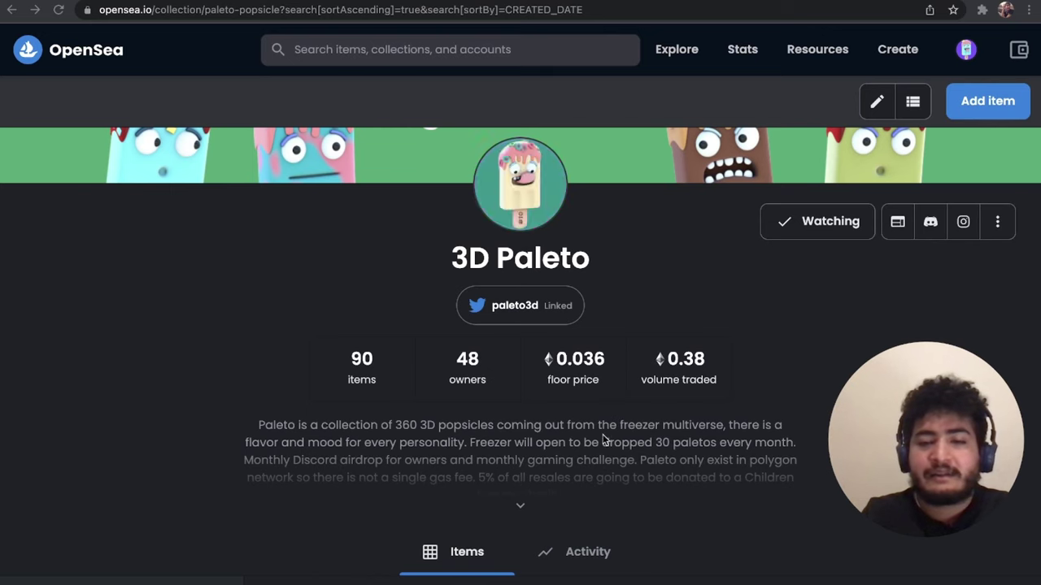
scroll(606, 464, "down", 1)
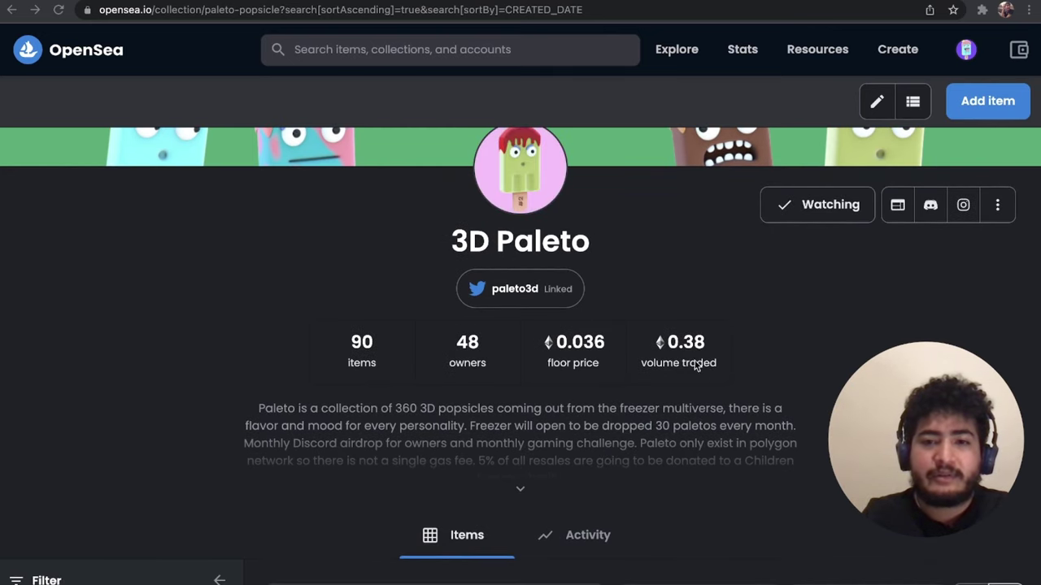
- Open the Activity tab and scroll through the 90-day sales chart and recent sales list
left_click(574, 527)
scroll(637, 458, "down", 3)
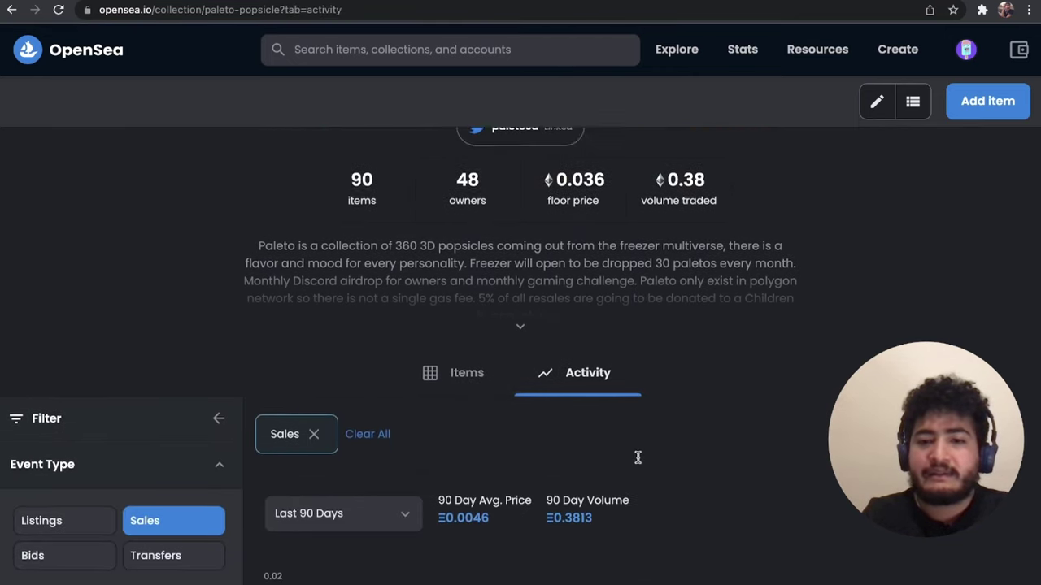
scroll(638, 459, "down", 3)
scroll(638, 459, "down", 2)
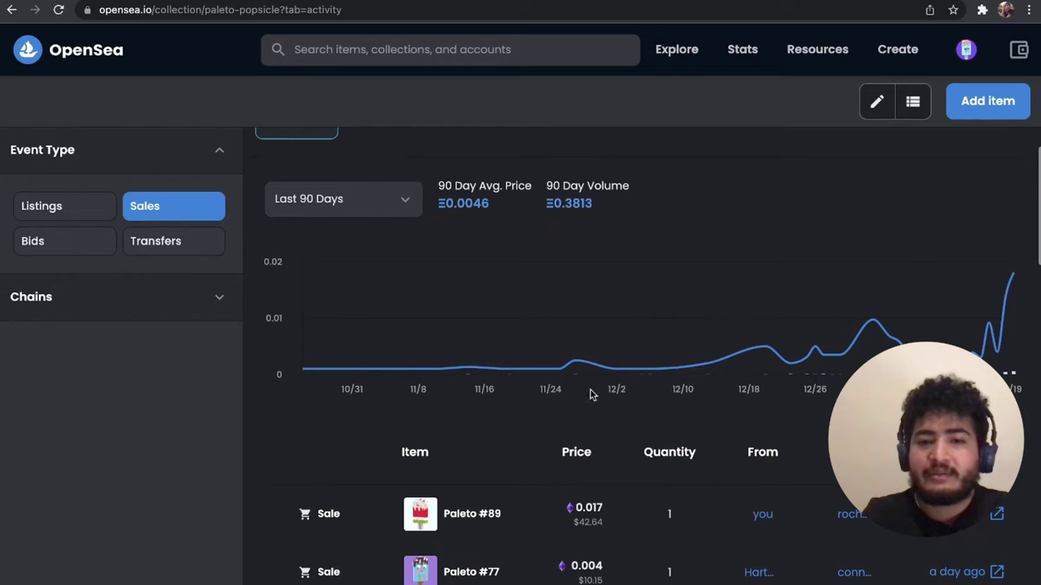
scroll(639, 462, "down", 3)
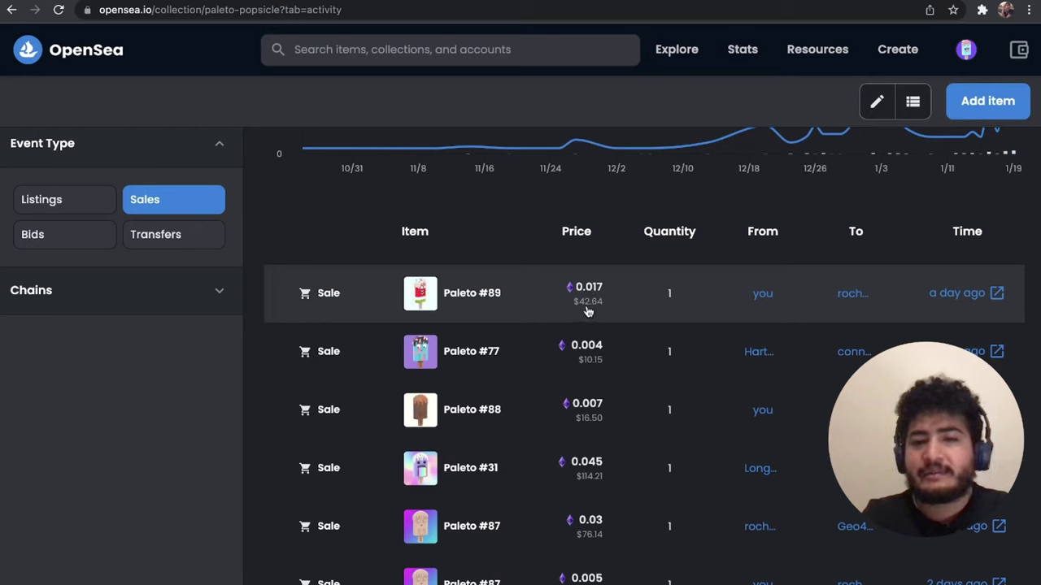
mouse_move(585, 508)
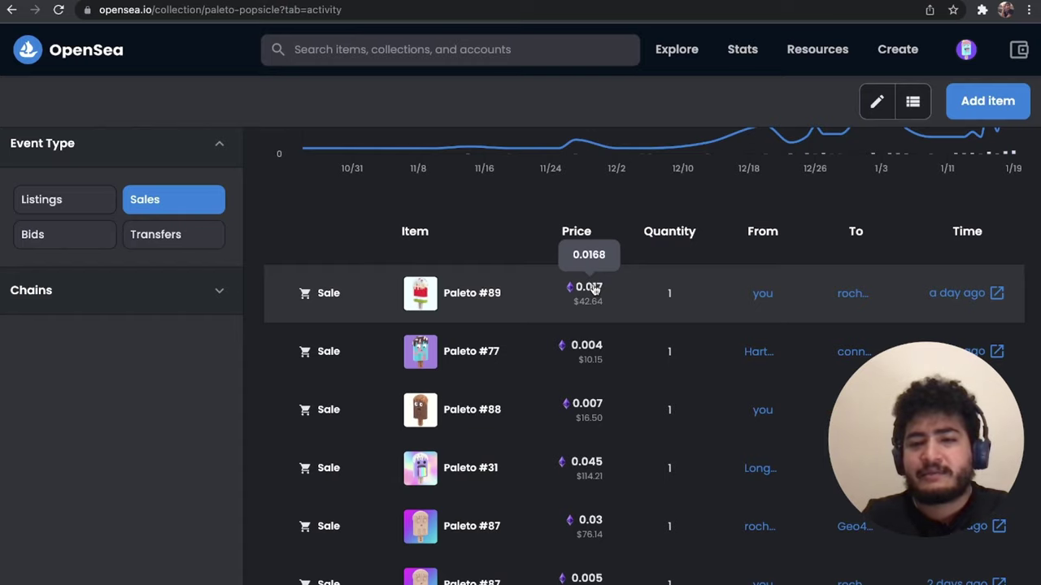
scroll(595, 289, "down", 2)
scroll(595, 290, "up", 2)
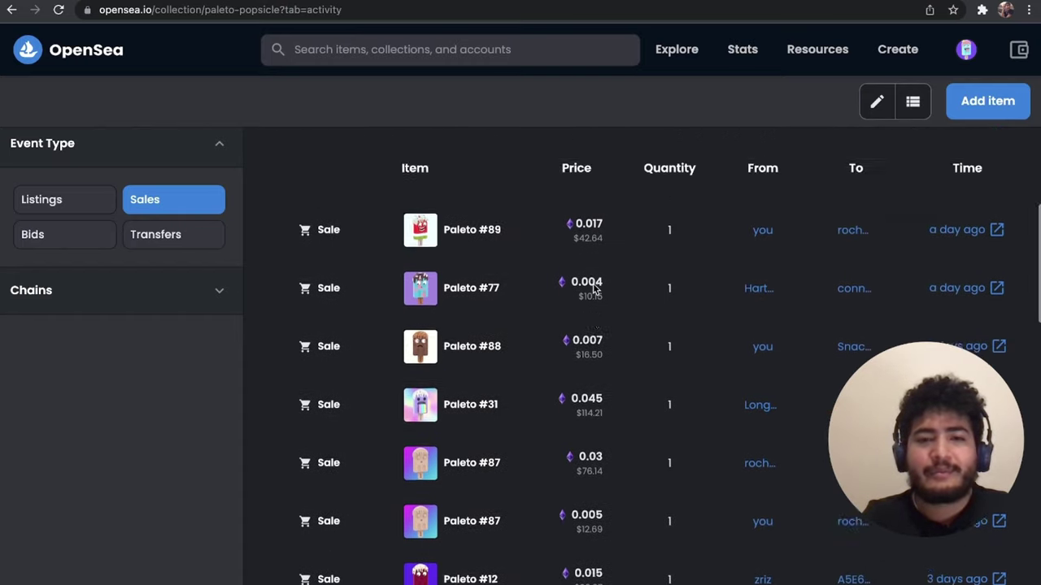
scroll(595, 289, "up", 5)
scroll(595, 290, "up", 5)
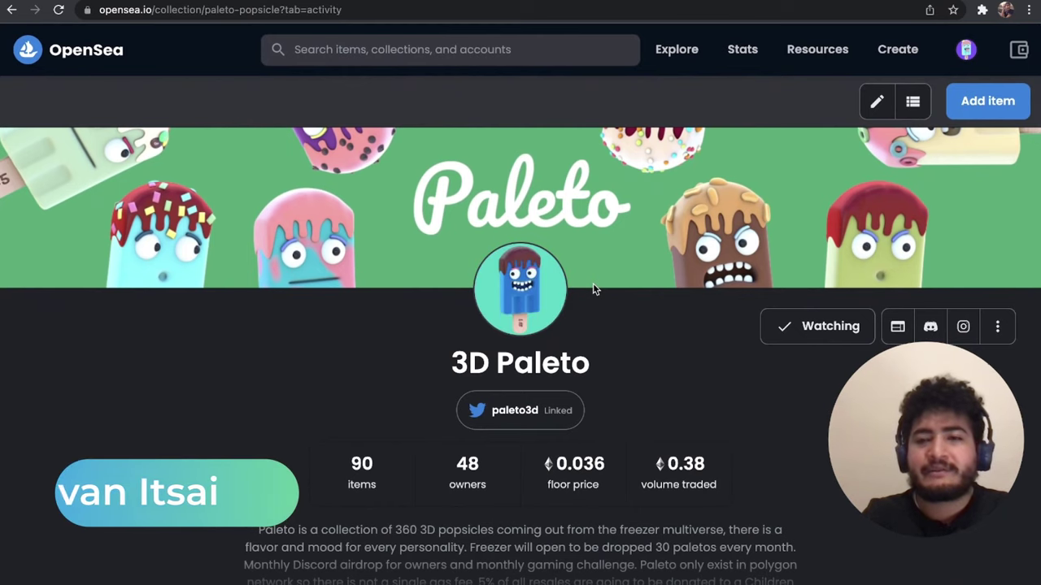